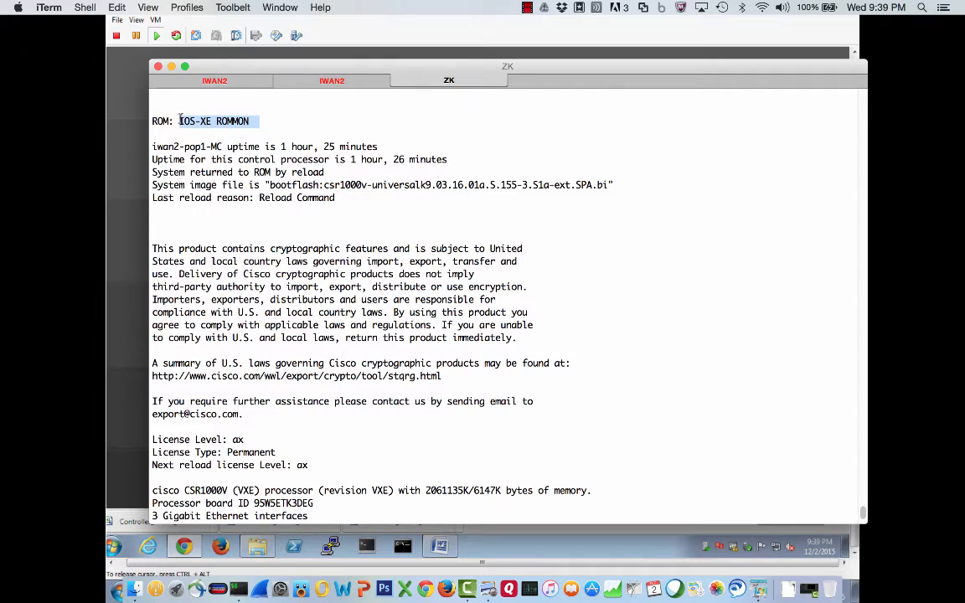
- Review the IOS-XE software version in the MC router's show version output
scroll(775, 465, "up", 10)
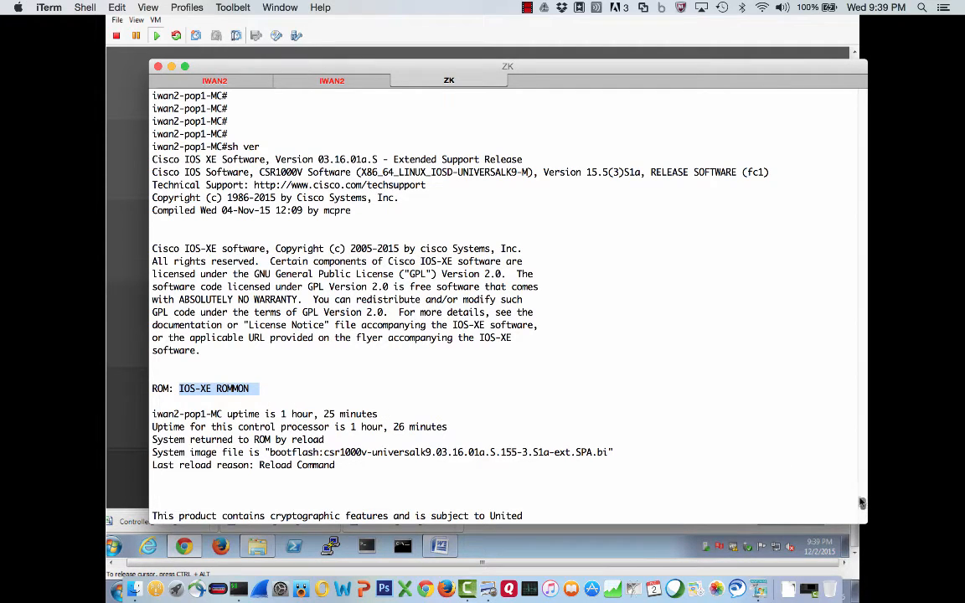
left_click_drag(317, 159, 367, 160)
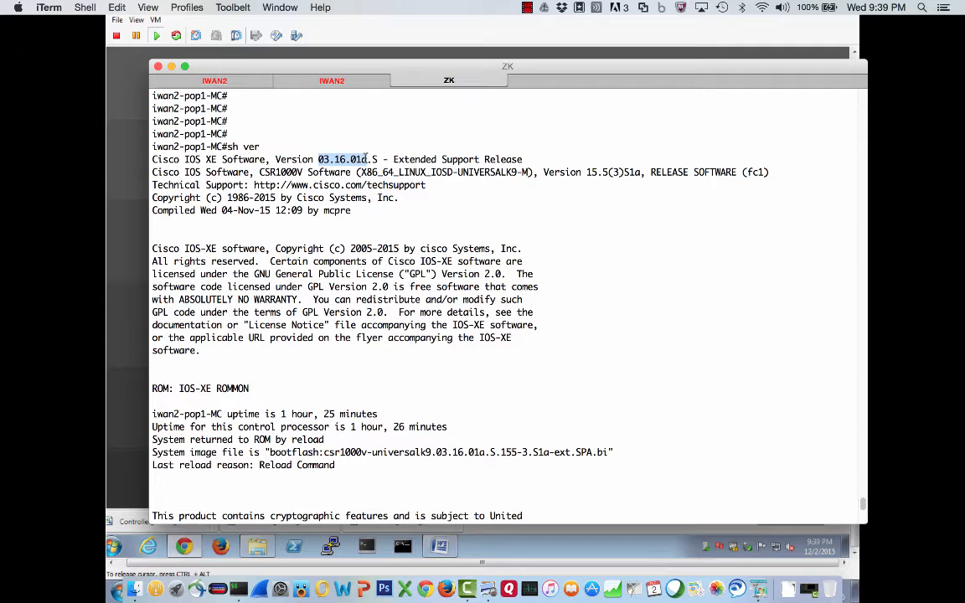
left_click_drag(366, 159, 378, 159)
- Check the iwan2-pop1-inet router's console session and return to the MC router's session
left_click(327, 83)
key("Return")
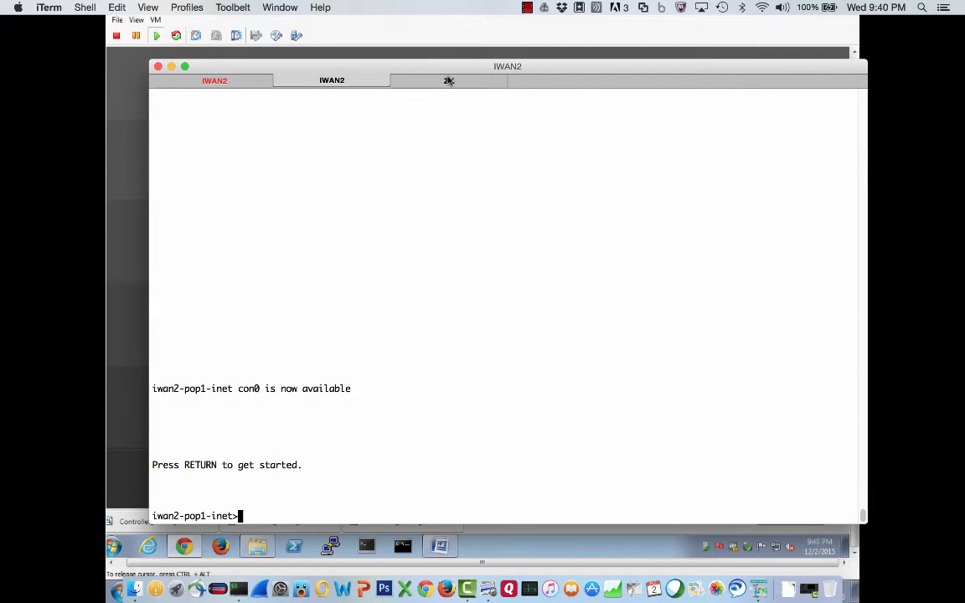
left_click(449, 81)
key("Return")
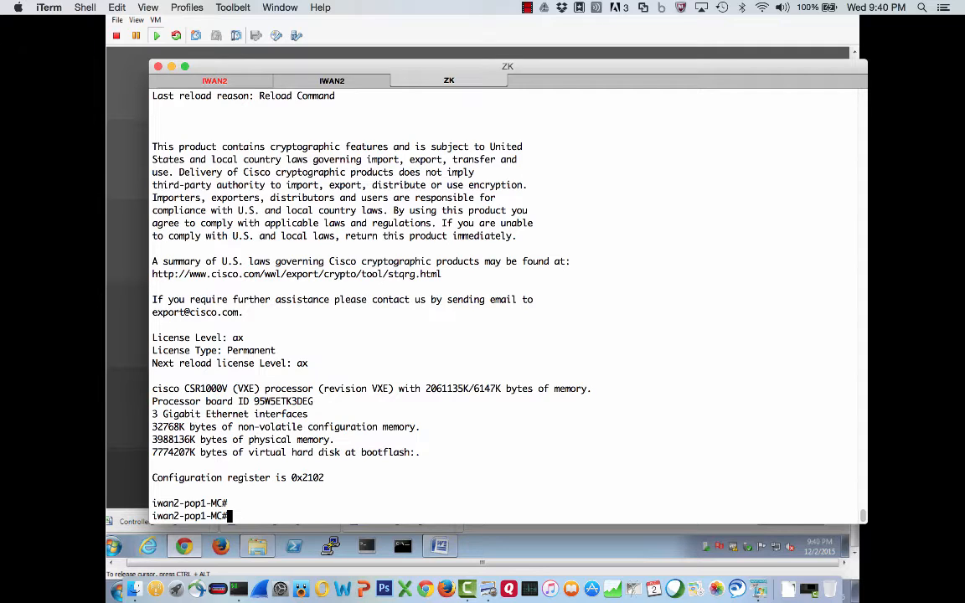
- Show the MC router's interface IP summary with sh ip int brief and highlight the interface names and GigabitEthernet1's address
type("sh ip int brief")
key("Return")
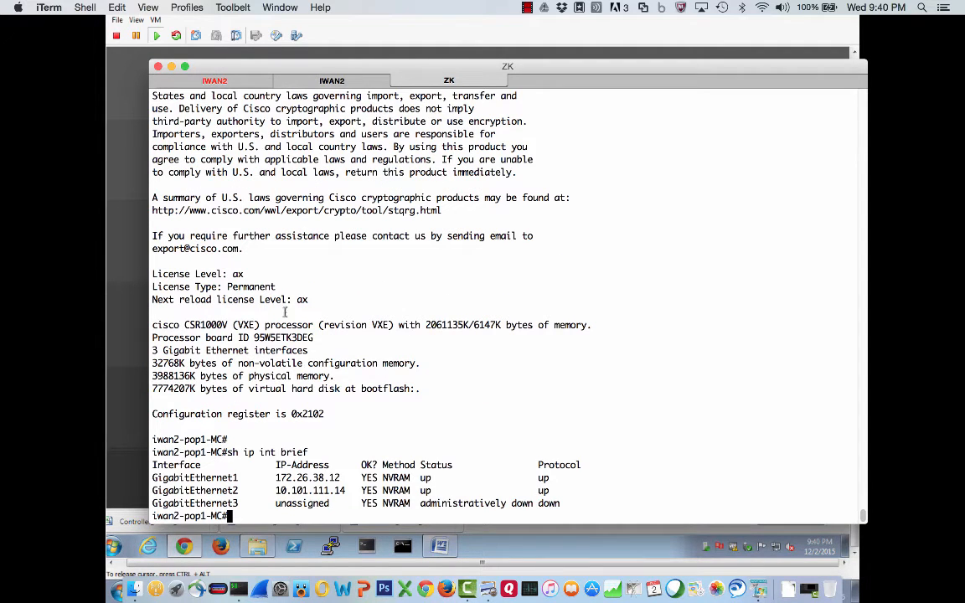
left_click_drag(242, 478, 149, 477)
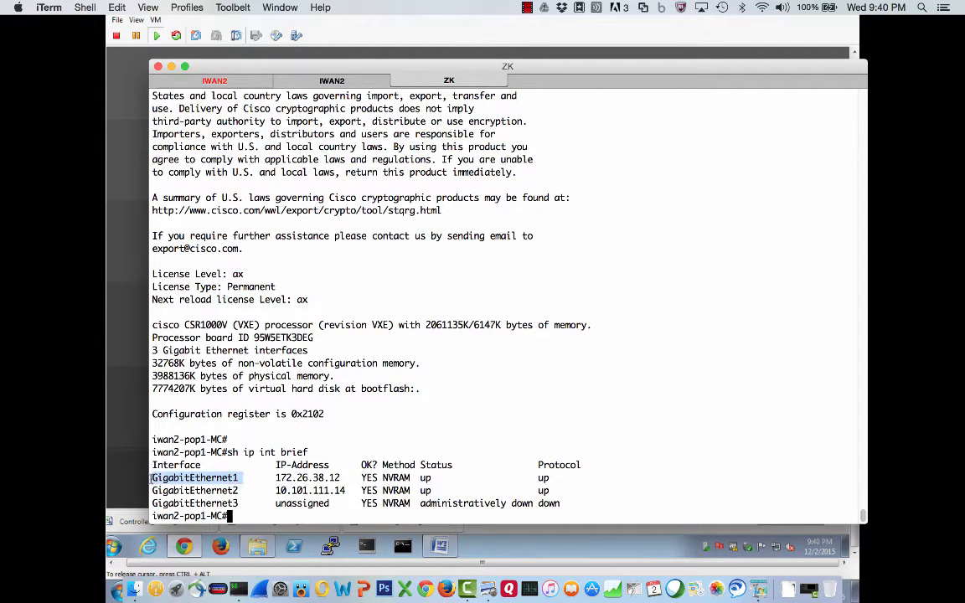
left_click_drag(244, 490, 145, 489)
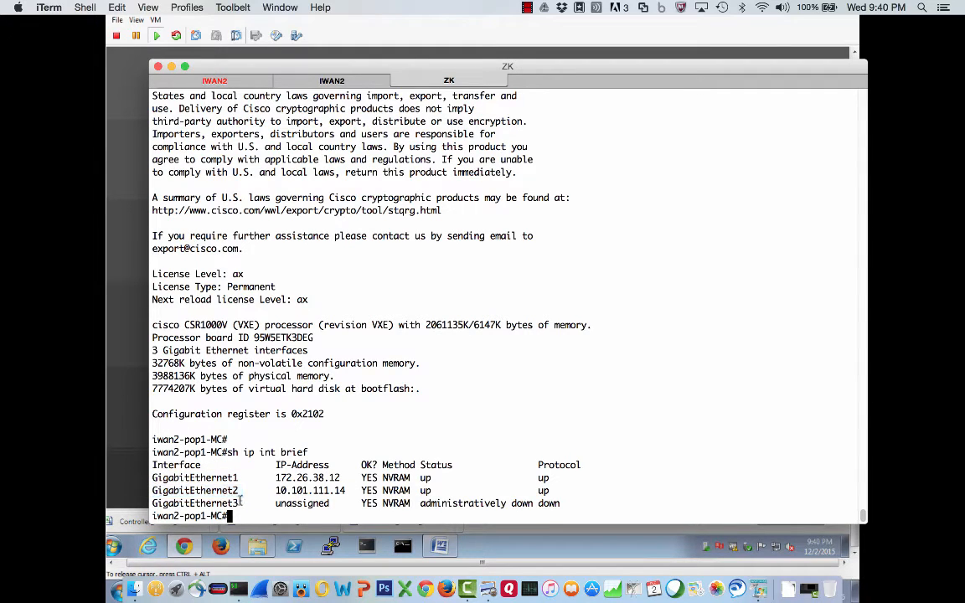
left_click_drag(244, 503, 149, 503)
left_click(246, 496)
left_click_drag(275, 478, 339, 477)
- Display the running configuration of interface gig1, then the MC router's full running configuration
type("sh run int gig1")
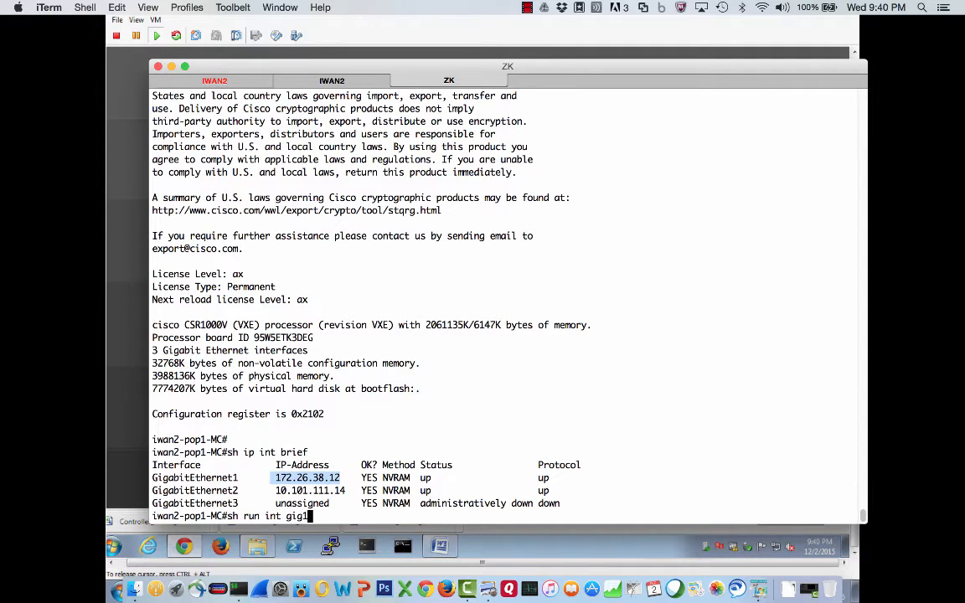
key("Return")
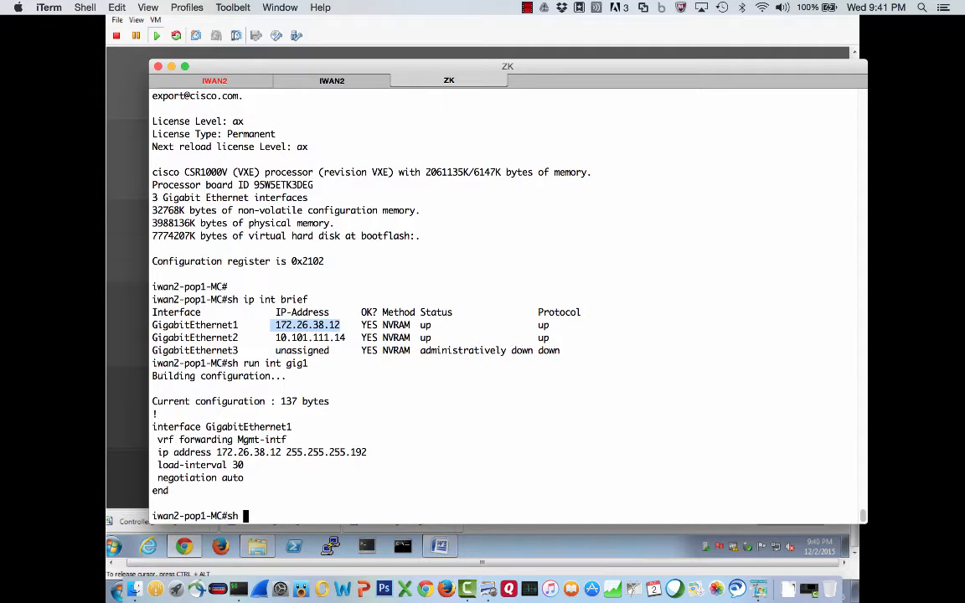
type("sh run")
key("Return")
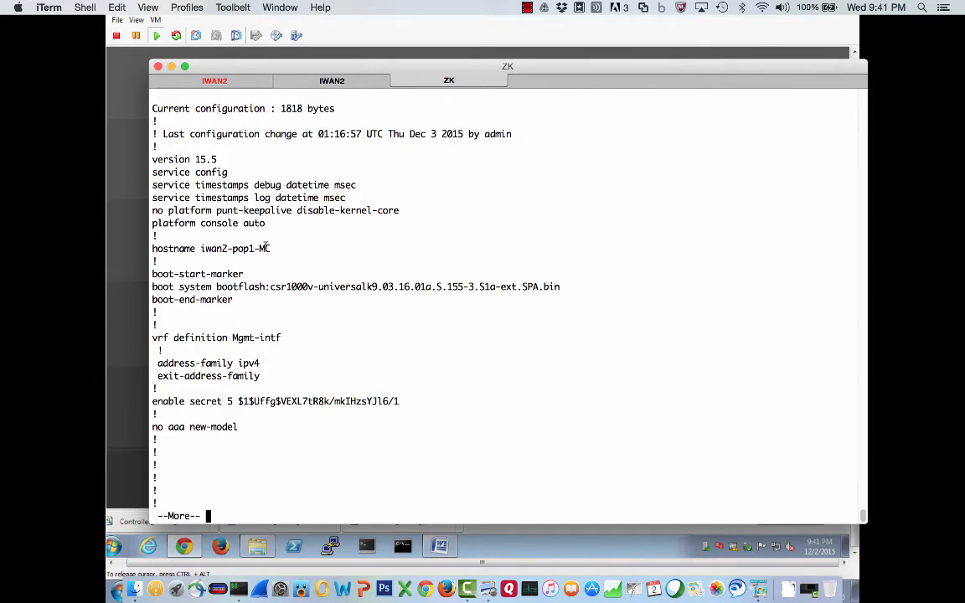
- Page through the running configuration, highlighting the management VRF line, the GigabitEthernet2 block and the static routes
key("space")
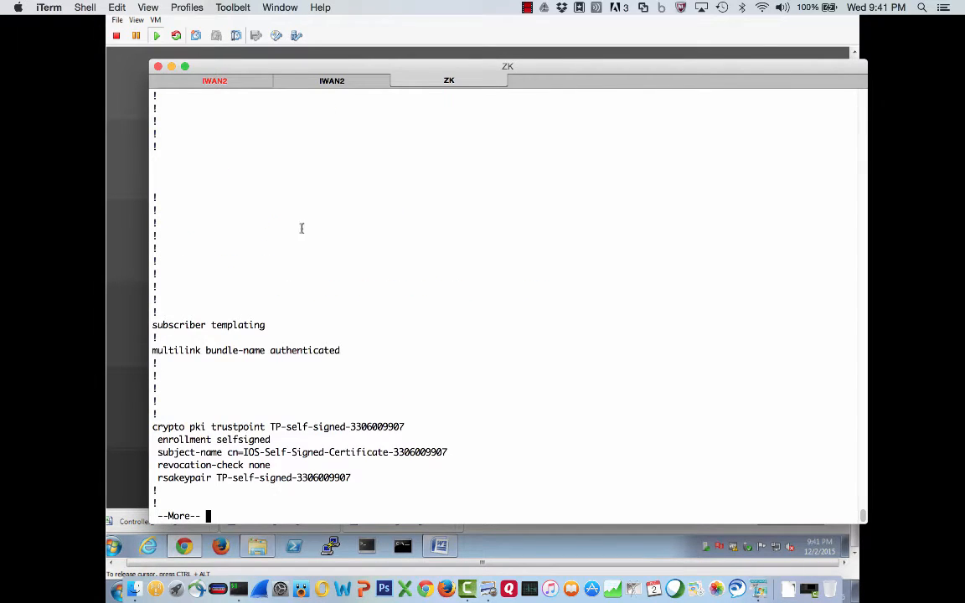
key("space")
key("space")
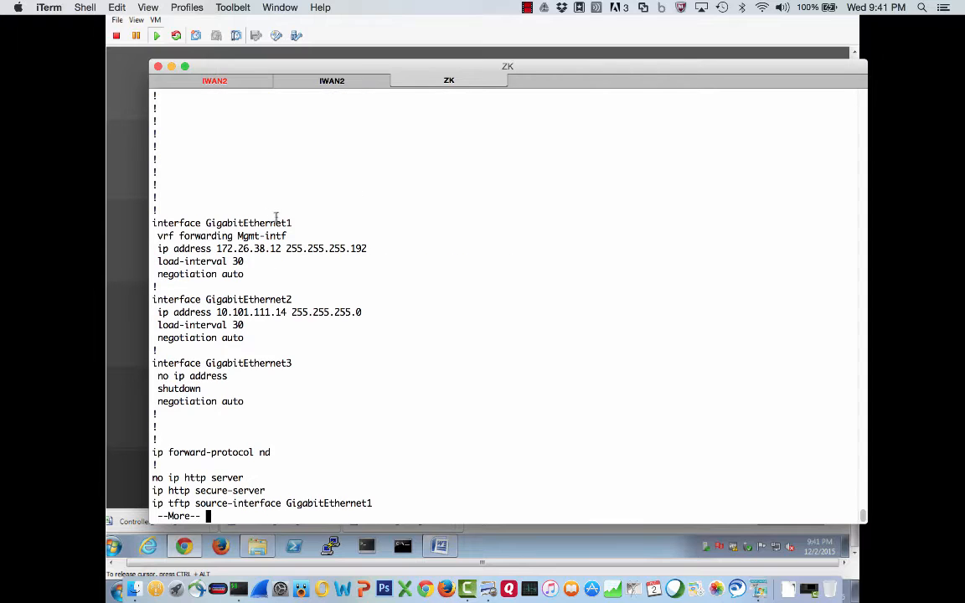
left_click_drag(289, 237, 151, 235)
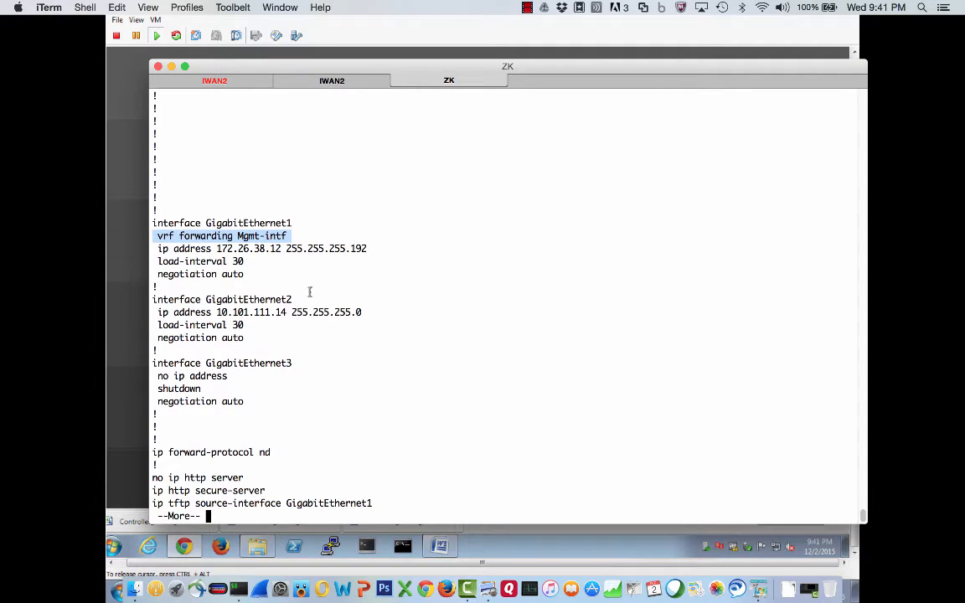
left_click_drag(248, 339, 144, 301)
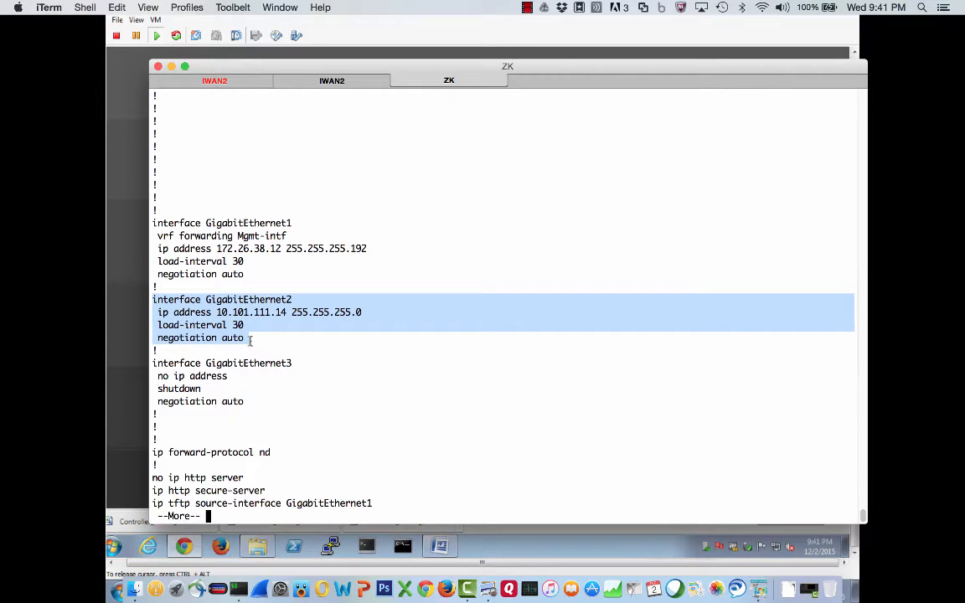
key("space")
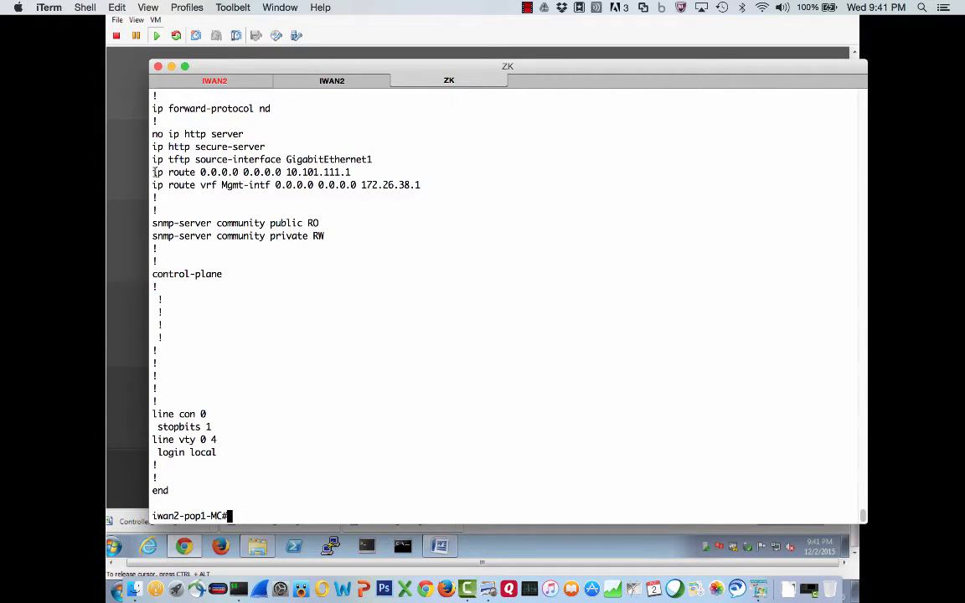
left_click_drag(154, 173, 352, 186)
left_click(358, 176)
- Switch to the network topology diagram to consult the IWAN APP address, then return to the terminal
key("super+Tab")
key("super+Tab")
key("super+Tab")
key("super+Tab")
key("super+Tab")
key("super+Tab")
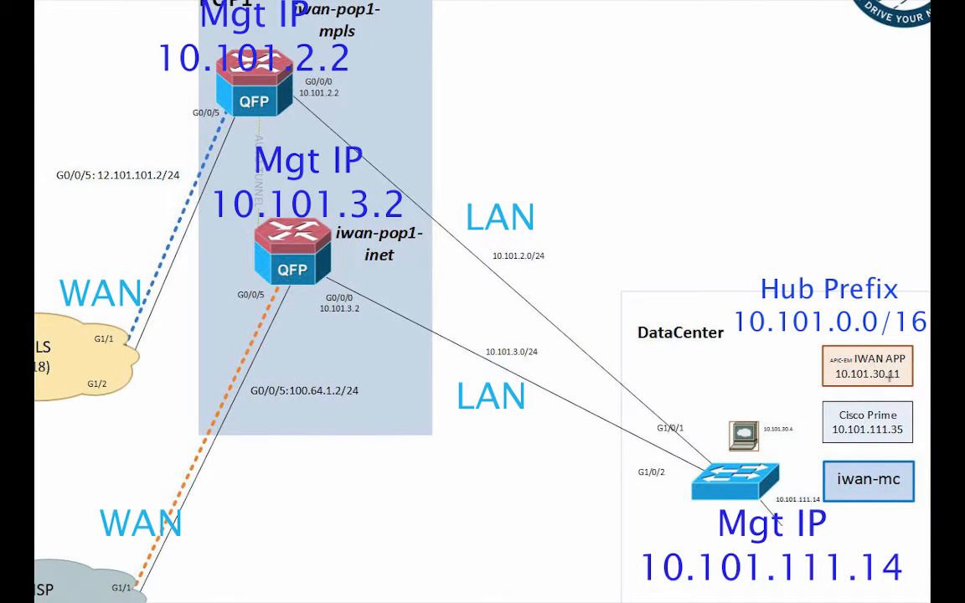
key("super+Tab")
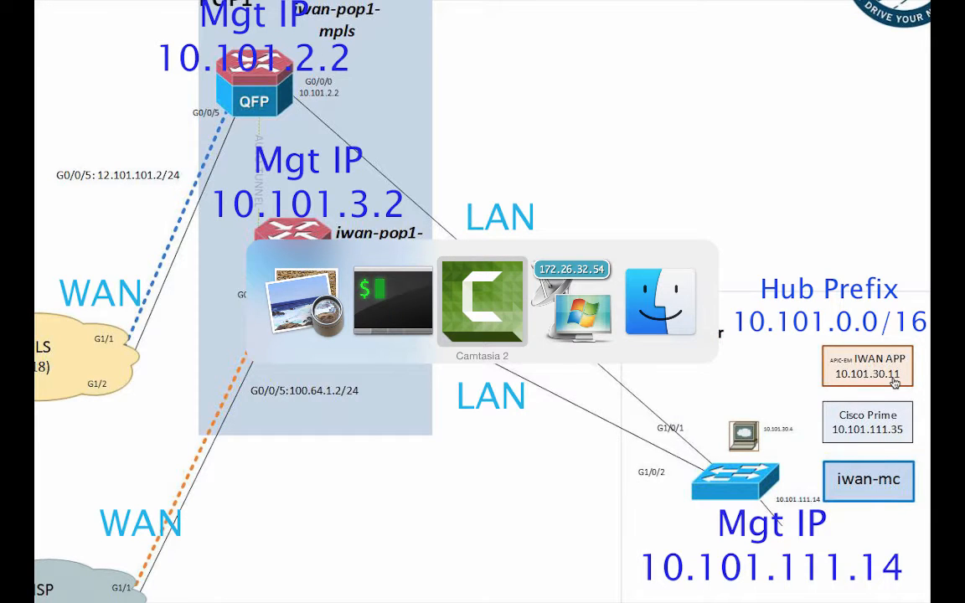
key("super+Tab")
key("super+Tab")
key("super+Tab")
key("super+Tab")
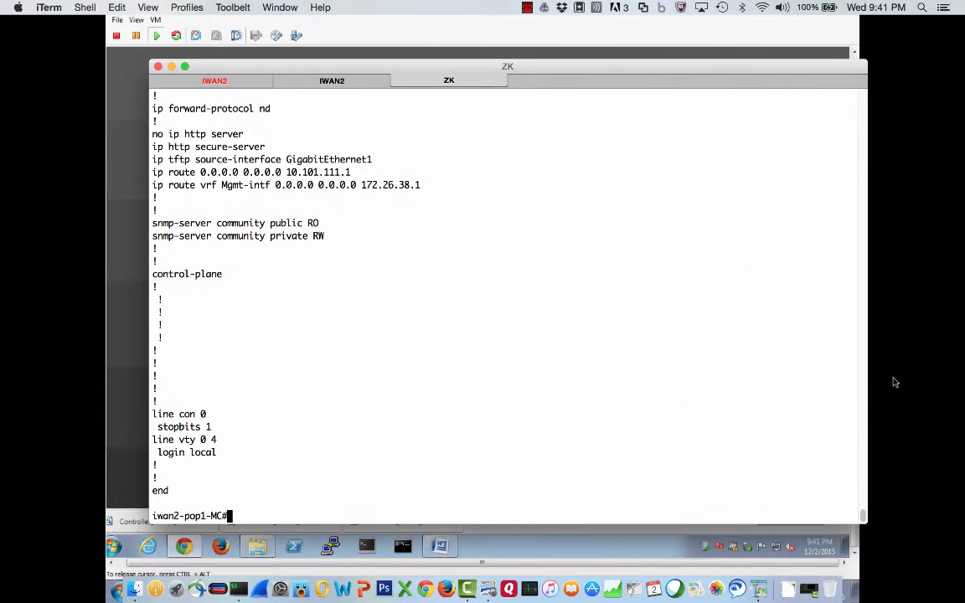
- Ping 10.101.30.11 from the MC router and save its configuration with wr mem
type("ping 10.101")
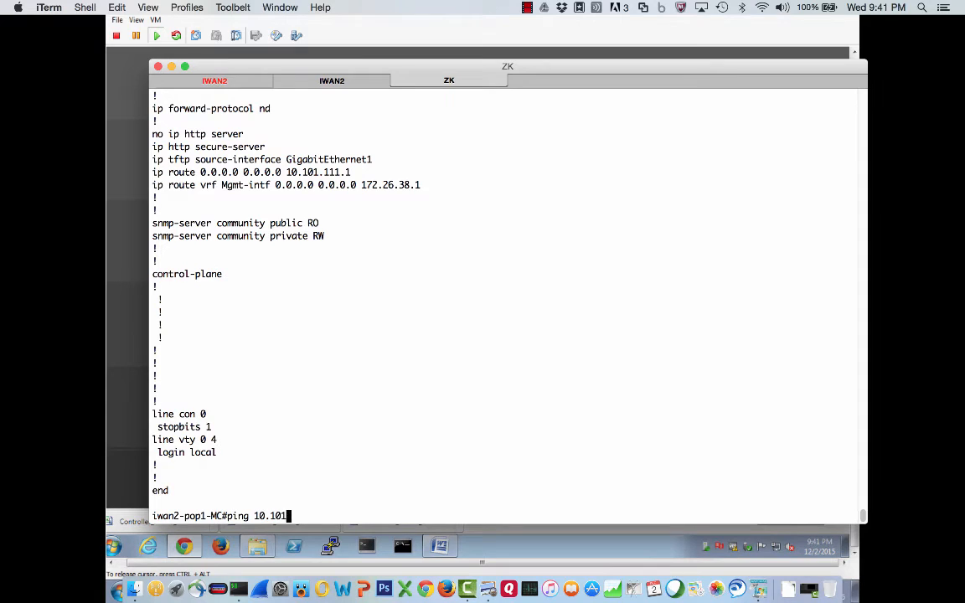
type(".30.11")
key("Return")
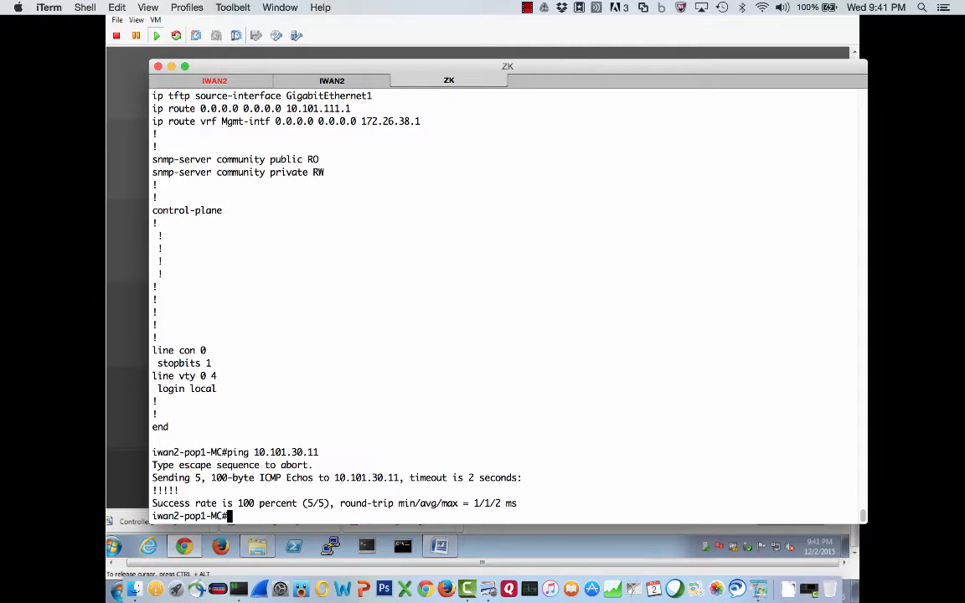
type("wr mem")
key("Return")
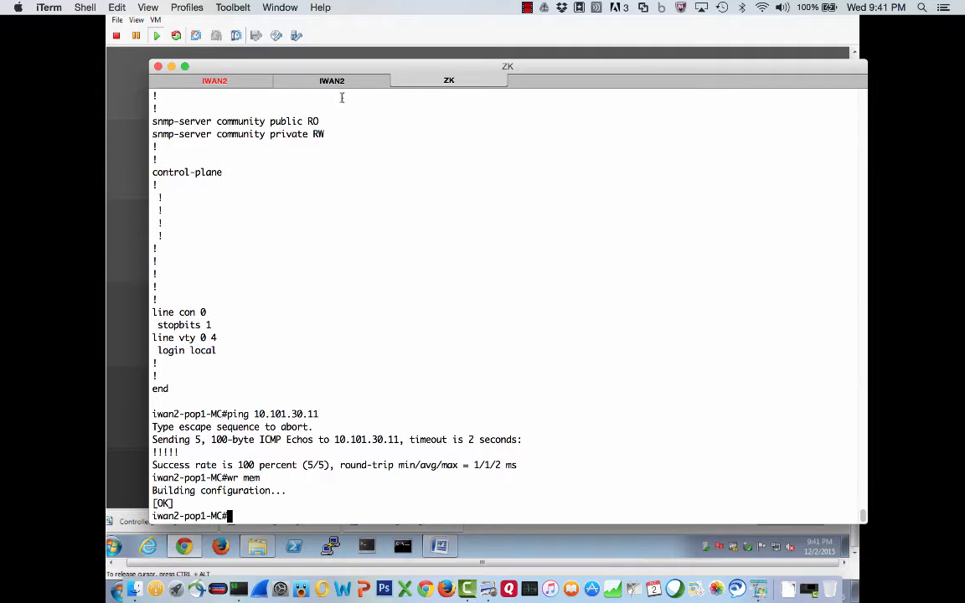
- Open the iwan2-pop1-mpls router's console and enter privileged mode with en, supplying the enable password
left_click(237, 86)
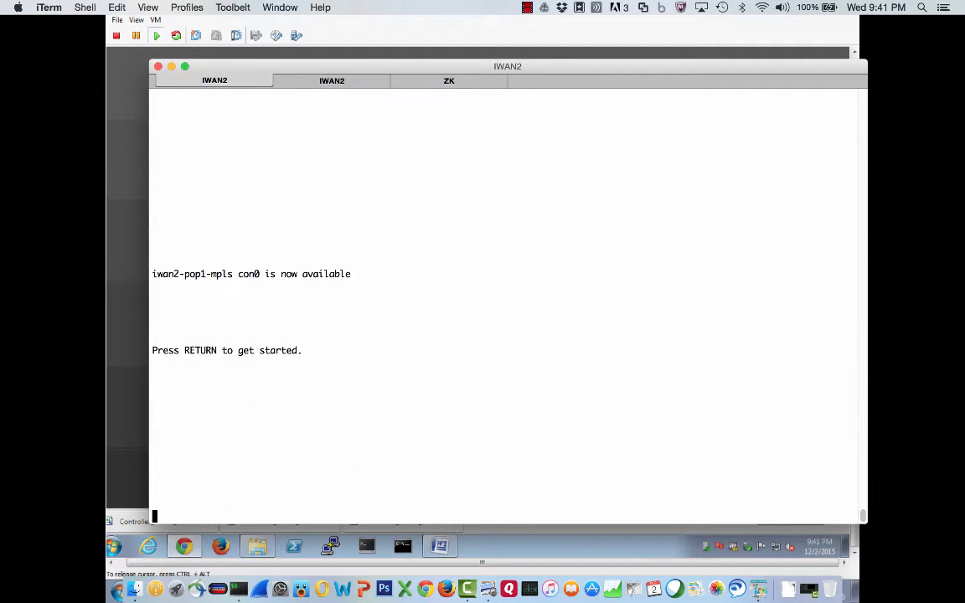
key("Return")
type("en")
key("Return")
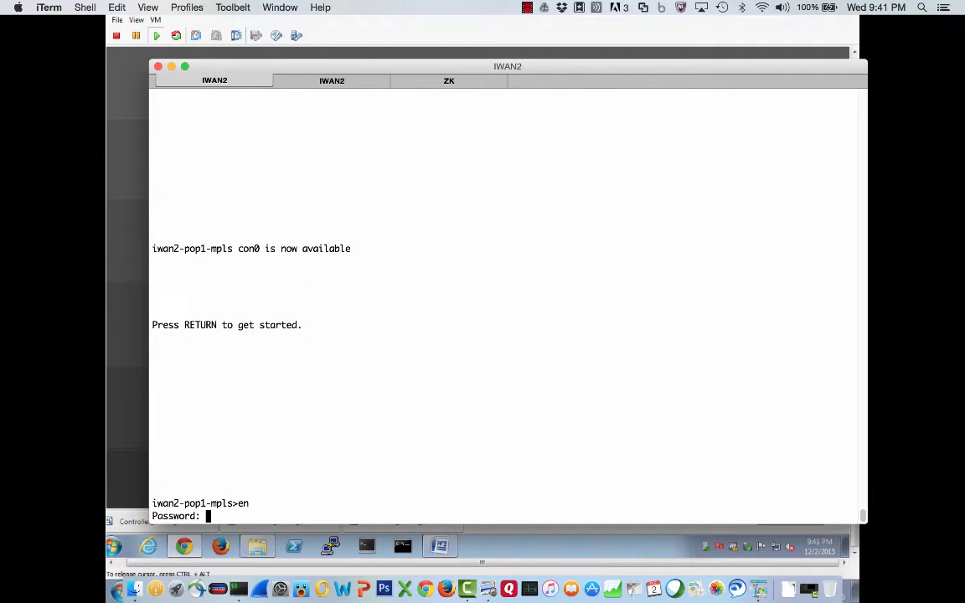
key("Return")
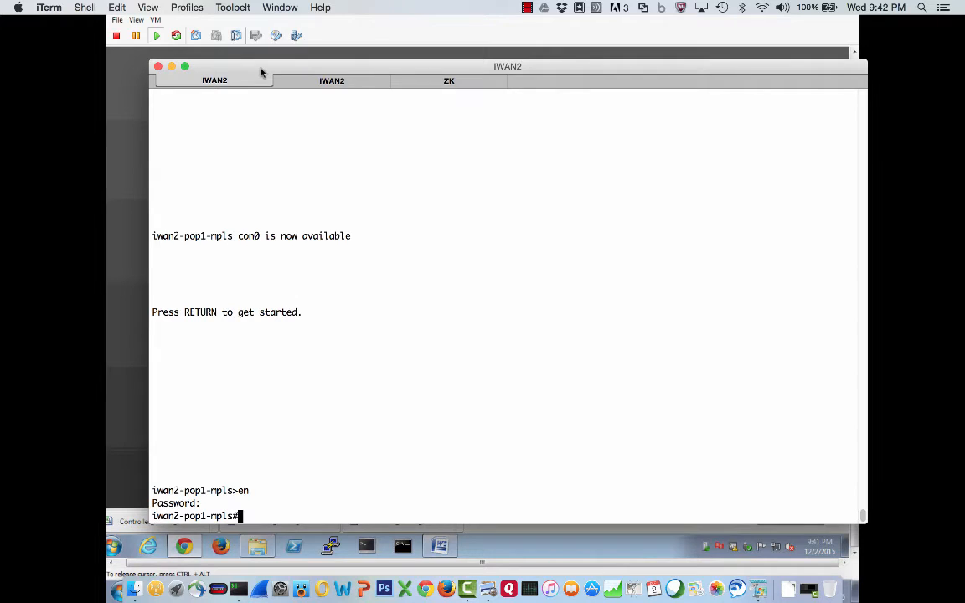
- Show the mpls router's version information and highlight its IOS-XE version and ASR1002-X platform
type("sh ver")
key("Return")
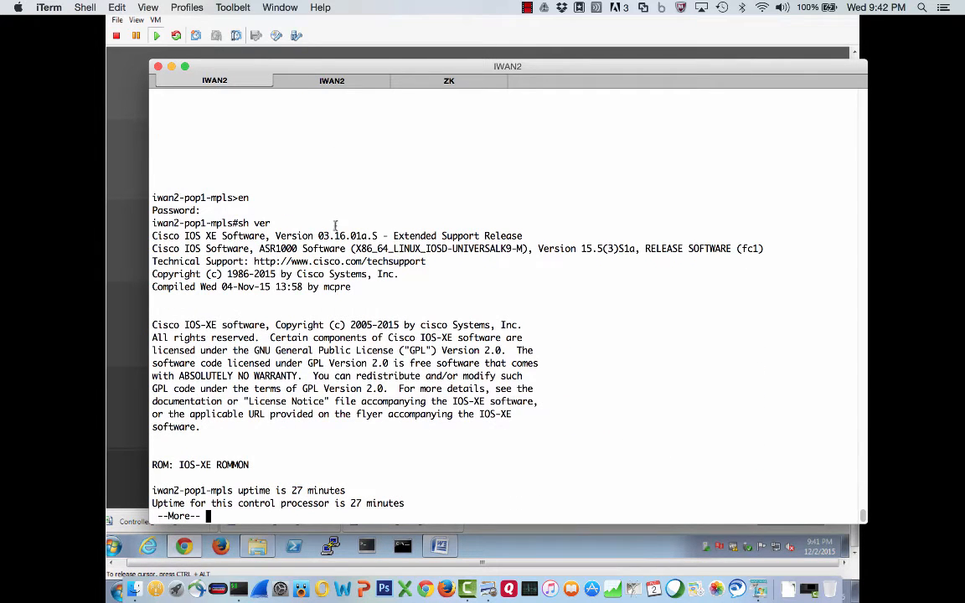
left_click_drag(318, 237, 348, 238)
key("space")
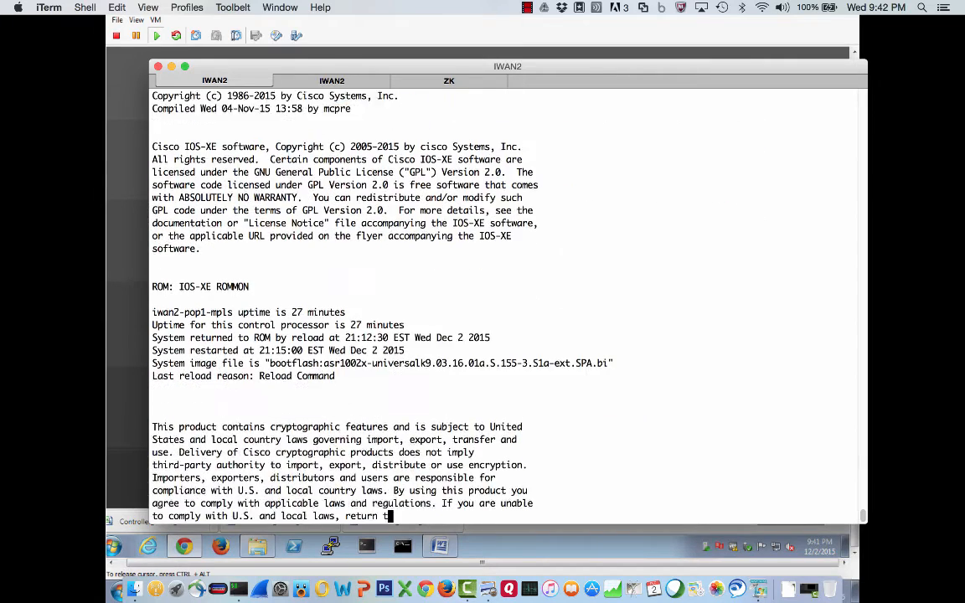
key("space")
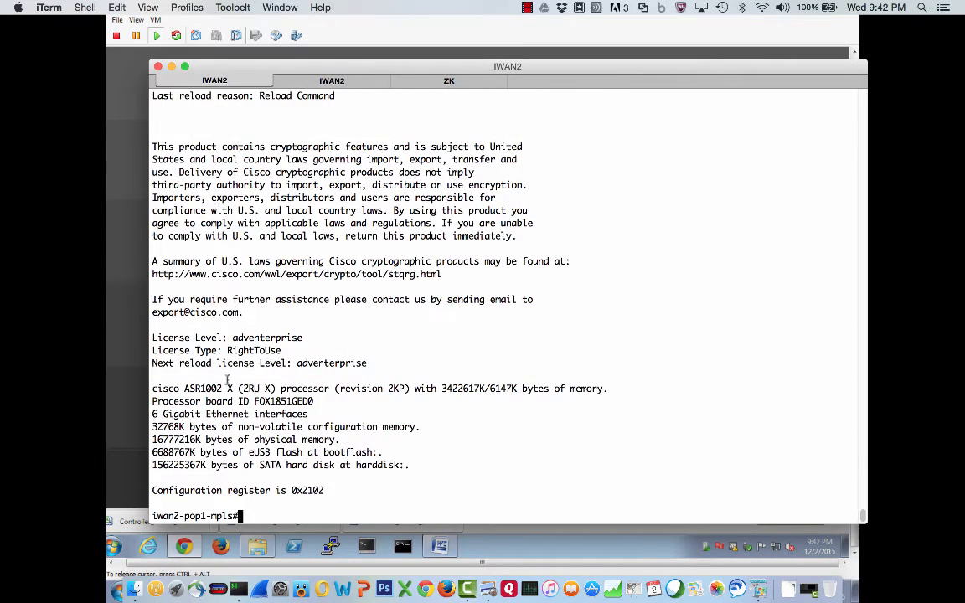
double_click(231, 389)
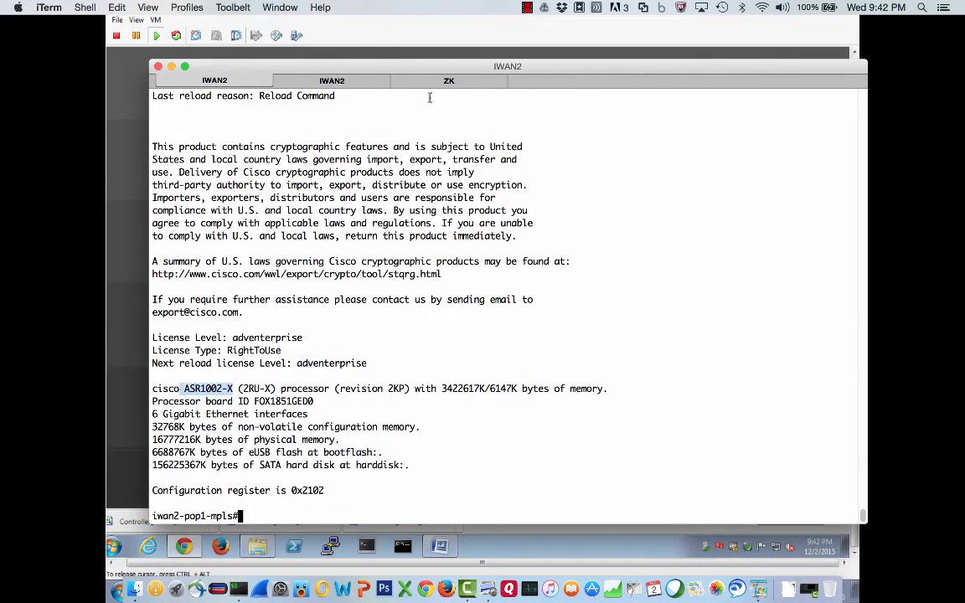
- Return to the MC router, run sh ver, and highlight its license level lines
left_click(429, 84)
type("sh ver")
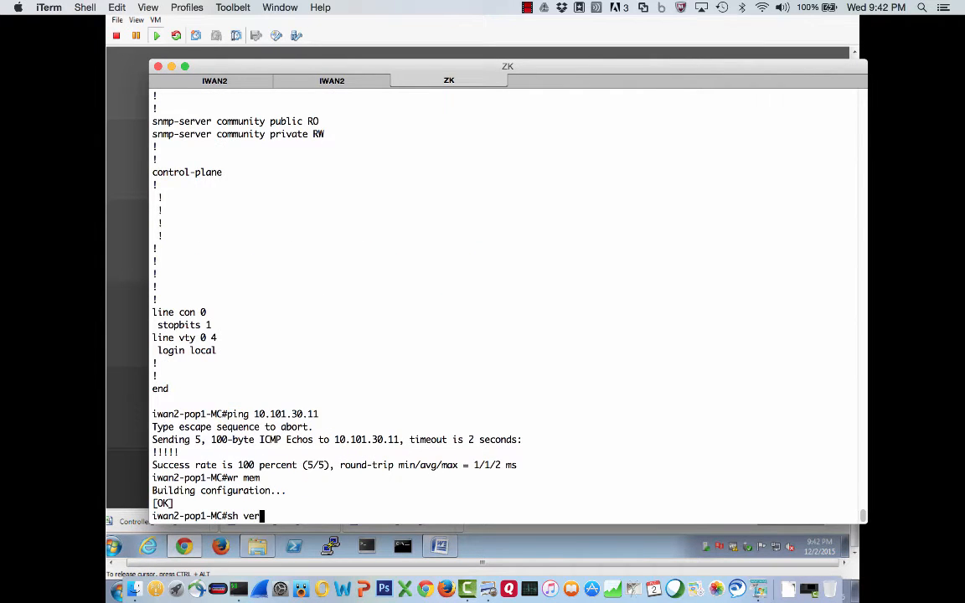
key("Return")
key("space")
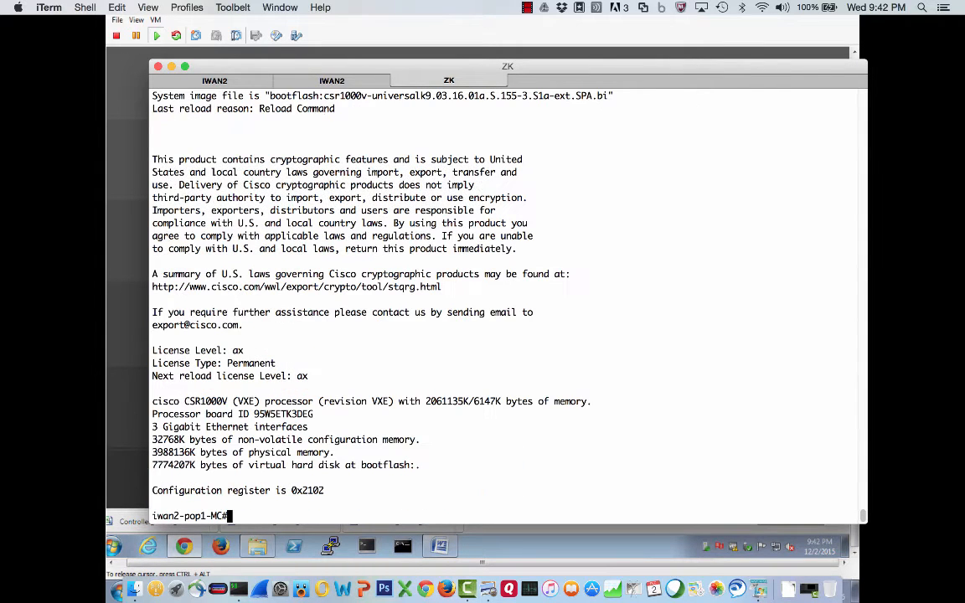
left_click_drag(307, 376, 109, 350)
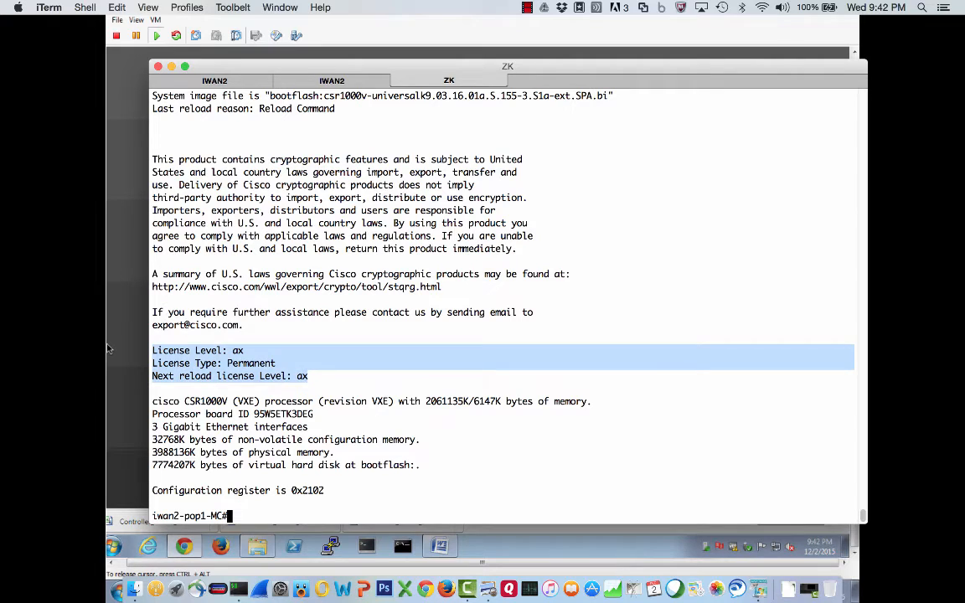
left_click(256, 355)
- Compare the license level lines of the mpls router with those of the MC router
left_click(230, 82)
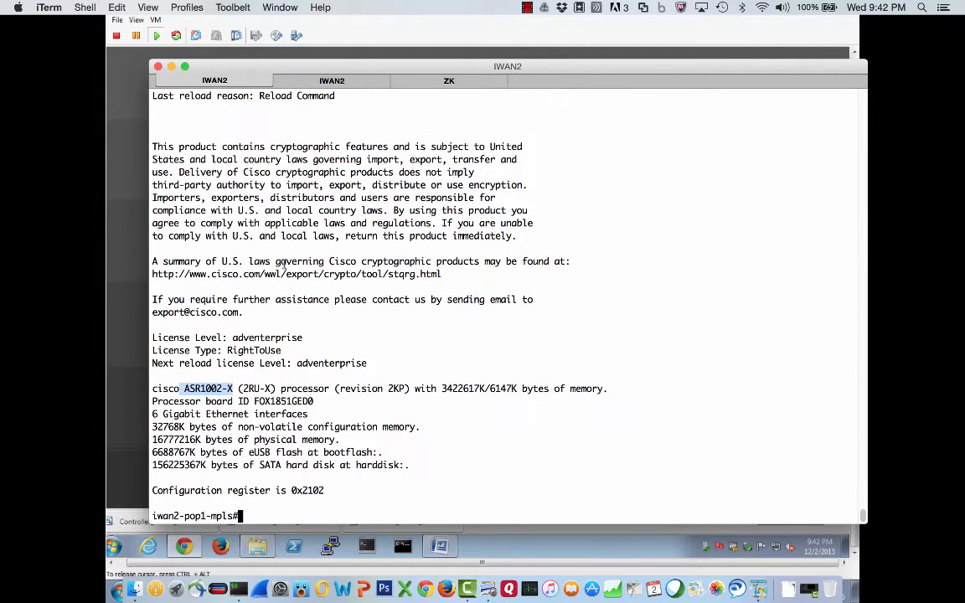
left_click_drag(374, 364, 131, 339)
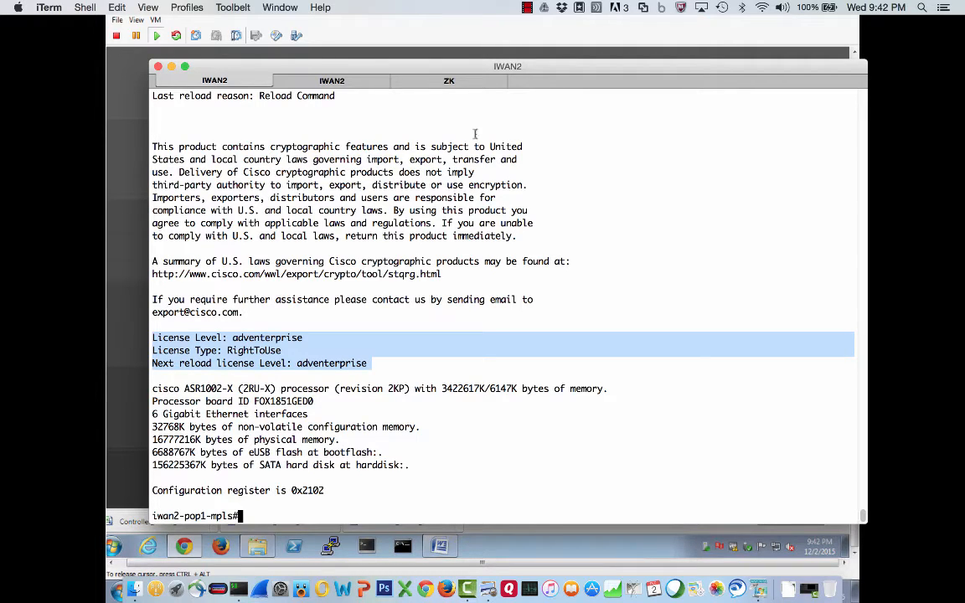
left_click(439, 81)
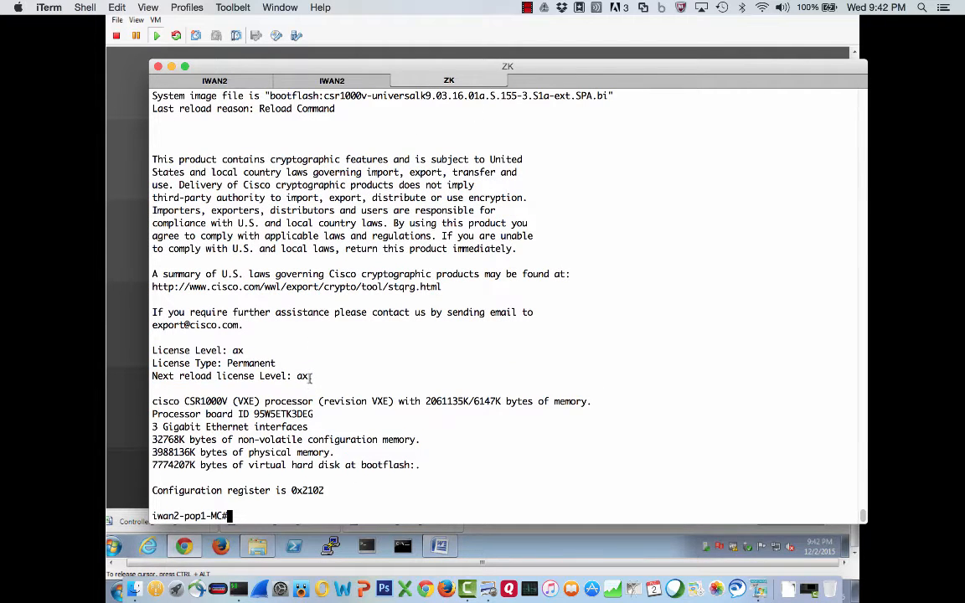
left_click_drag(308, 377, 146, 351)
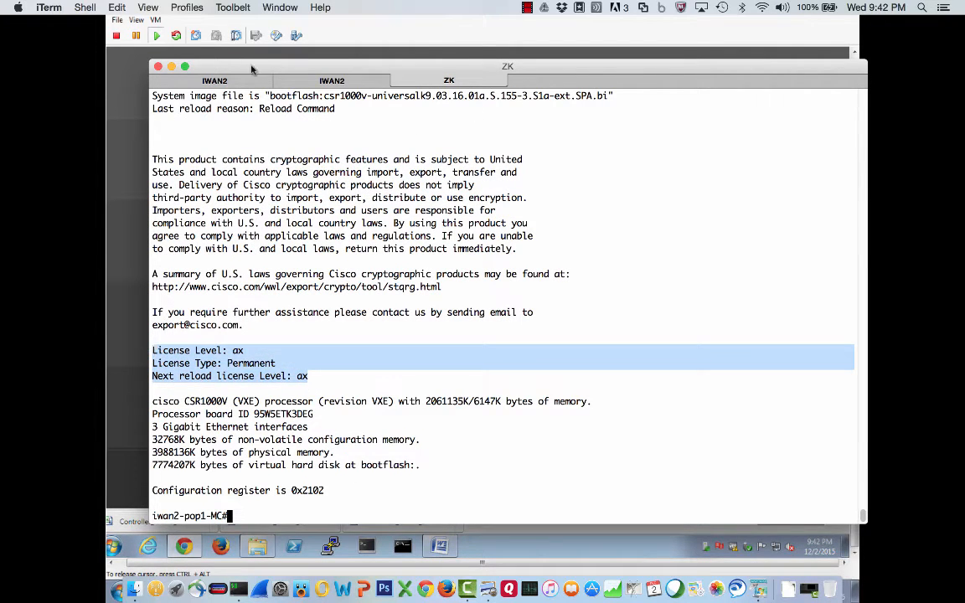
- On the iwan2-pop1-mpls router, ping the IWAN APP address 10.101.30.11
left_click(198, 76)
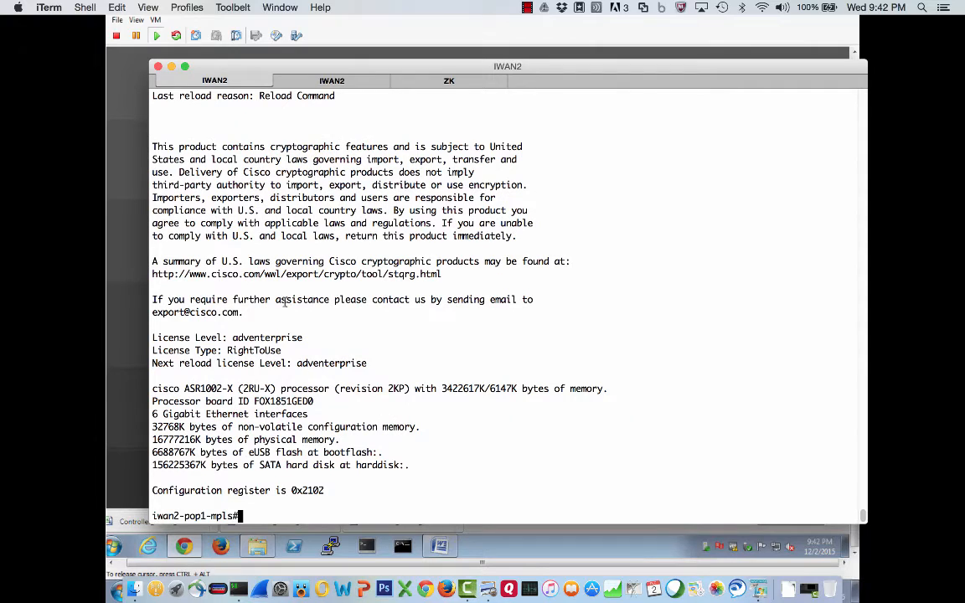
type("ping ")
type("10.")
type("1")
type("01.30.1")
type("1")
key("Return")
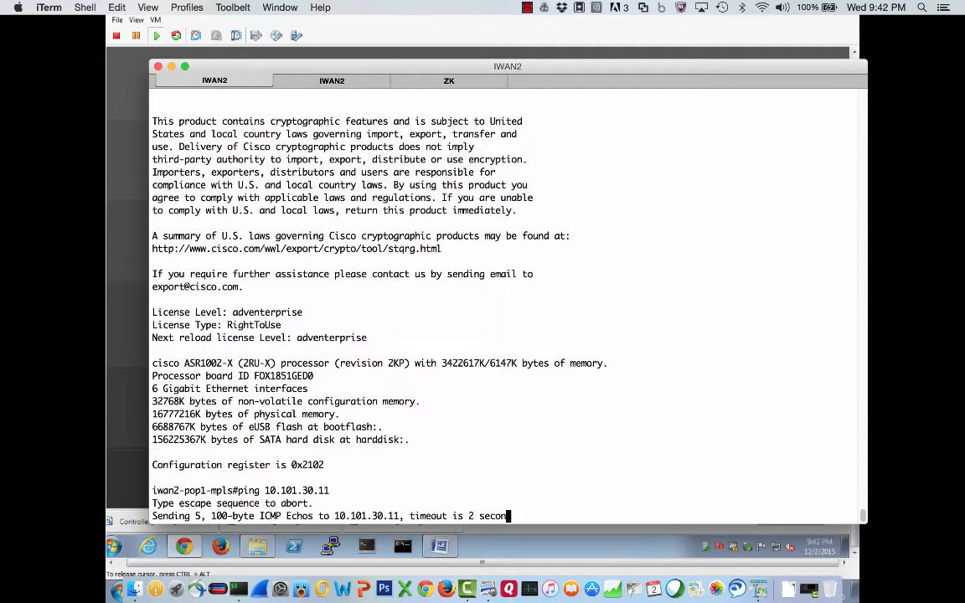
- Show the mpls router's running configuration, page through it and highlight the GigabitEthernet0/0/5 interface section
type("sh run")
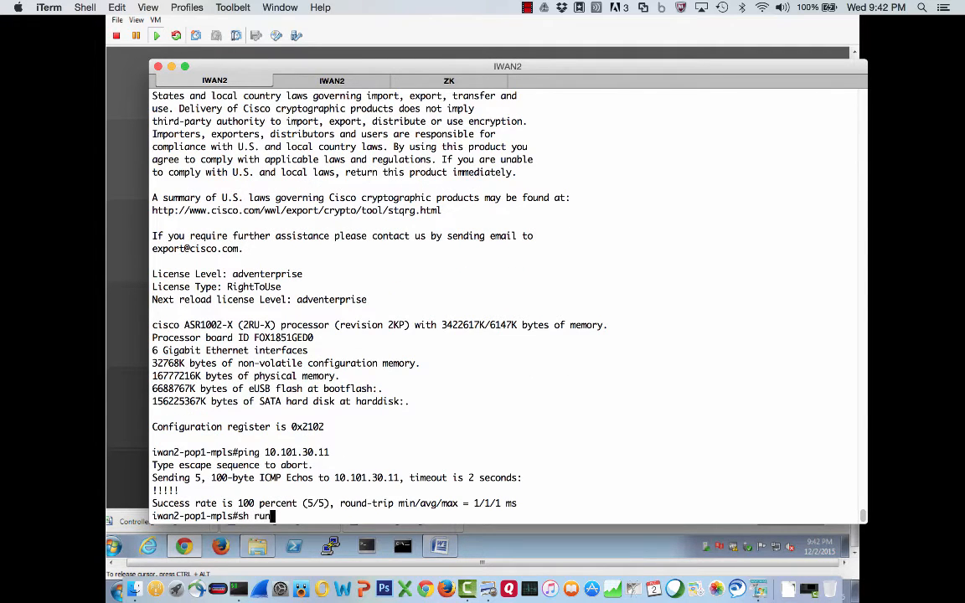
key("Return")
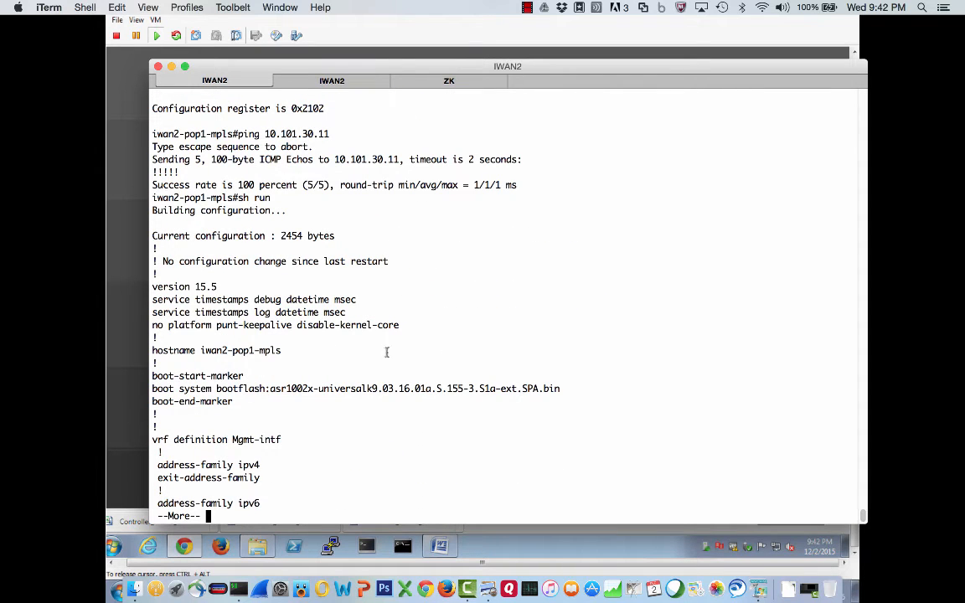
key("space")
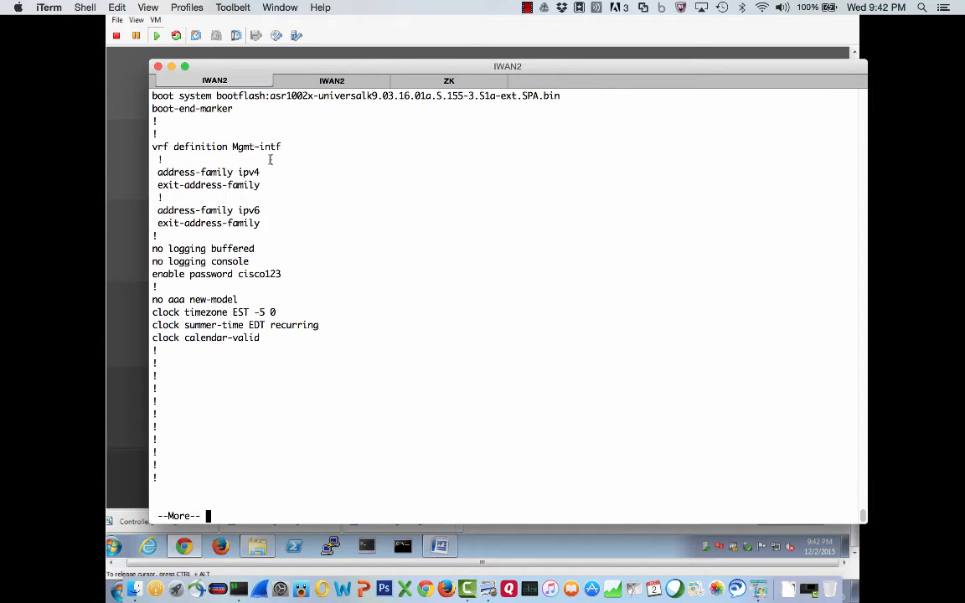
key("space")
key("space")
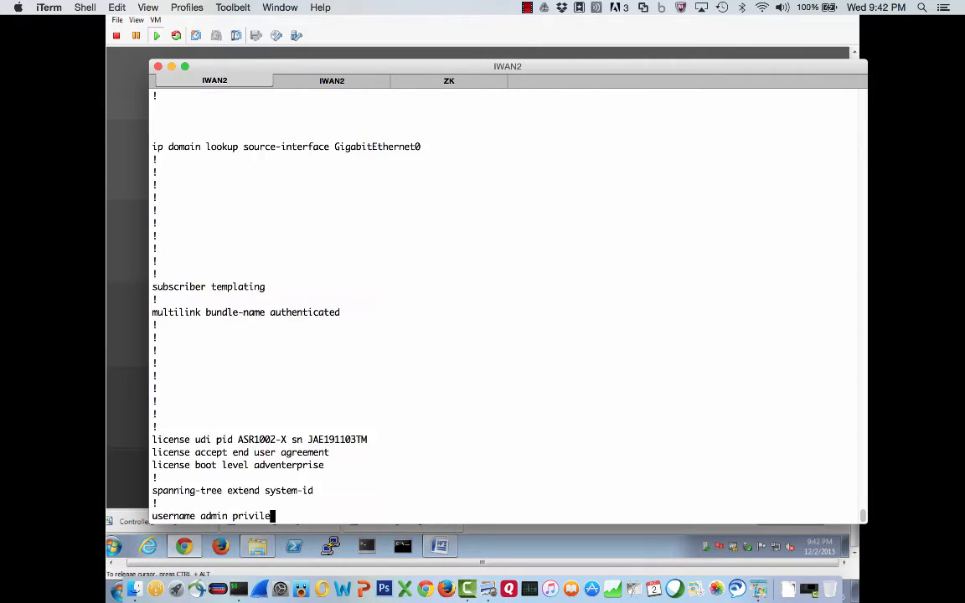
key("space")
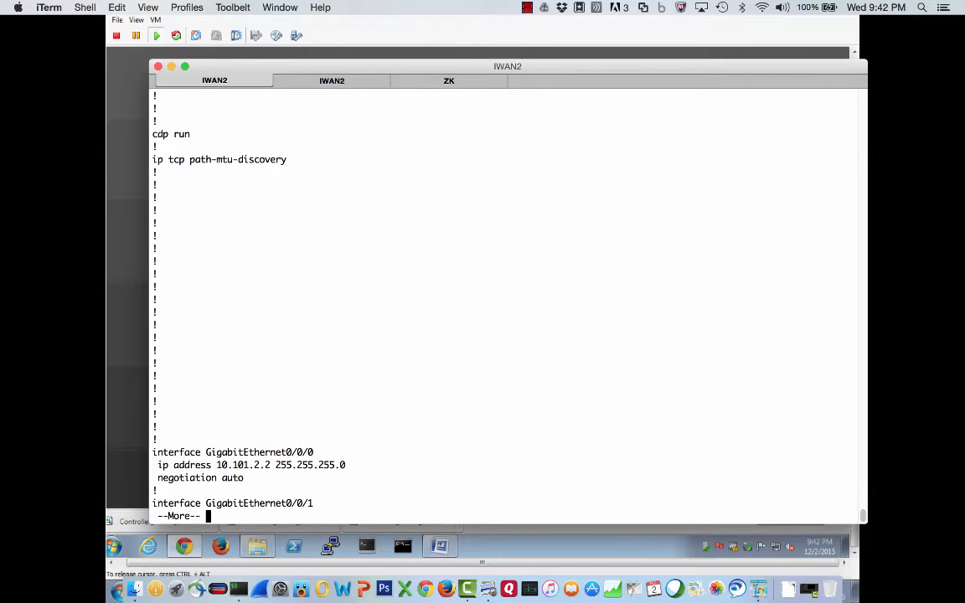
key("space")
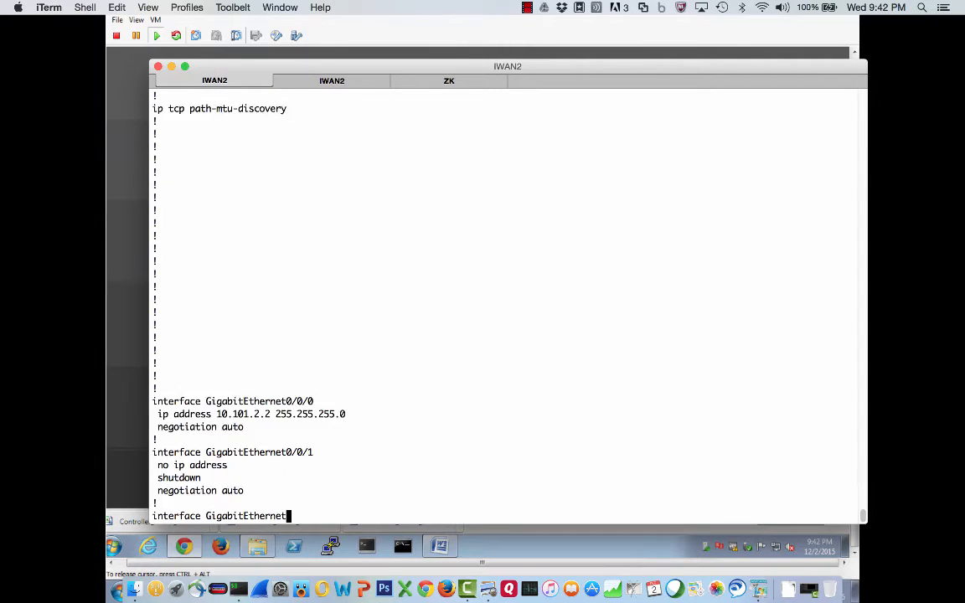
left_click_drag(203, 159, 419, 161)
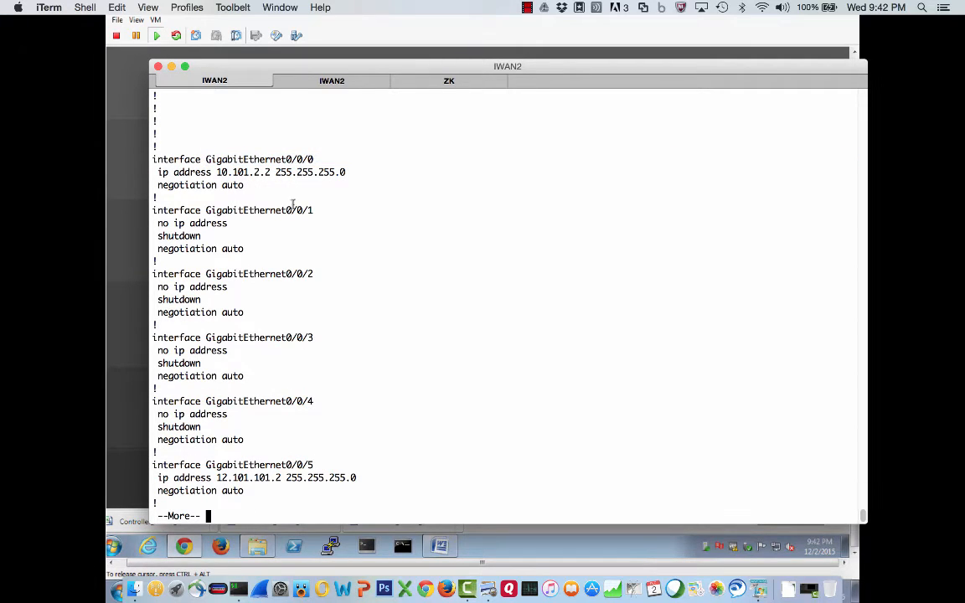
left_click_drag(252, 487, 141, 465)
key("space")
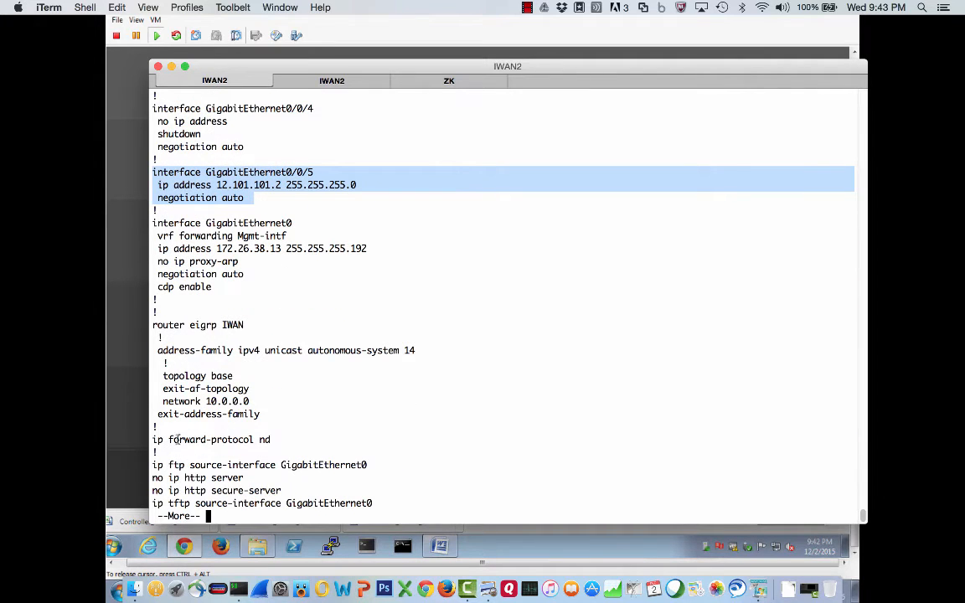
- Highlight the router eigrp IWAN block and page to the end of the mpls router's configuration
left_click_drag(148, 323, 257, 388)
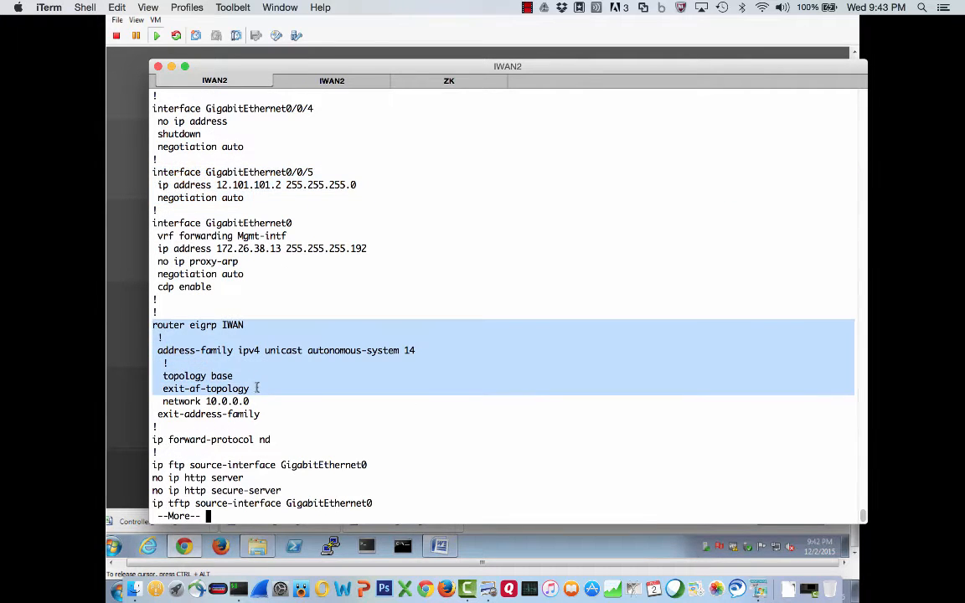
key("space")
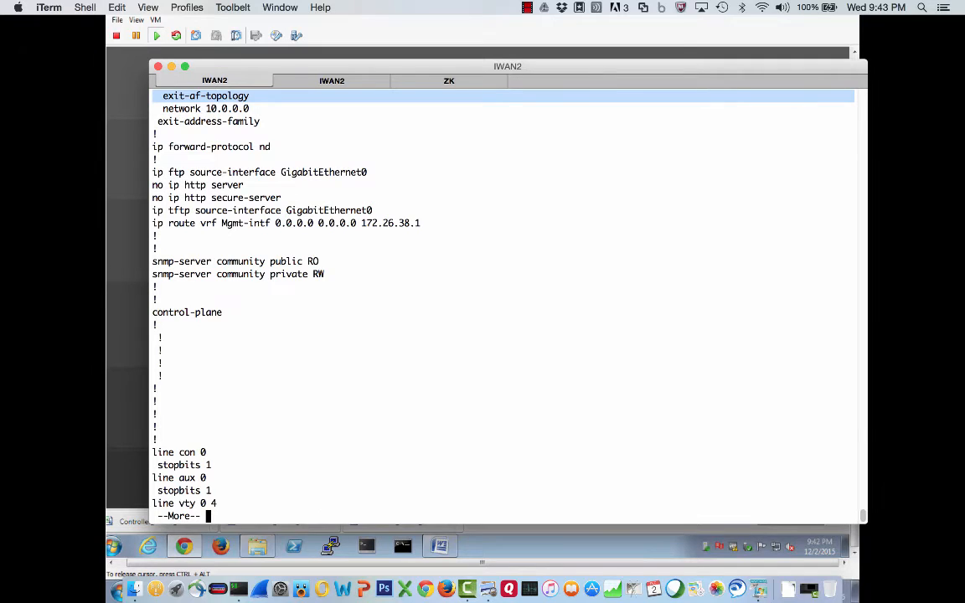
key("space")
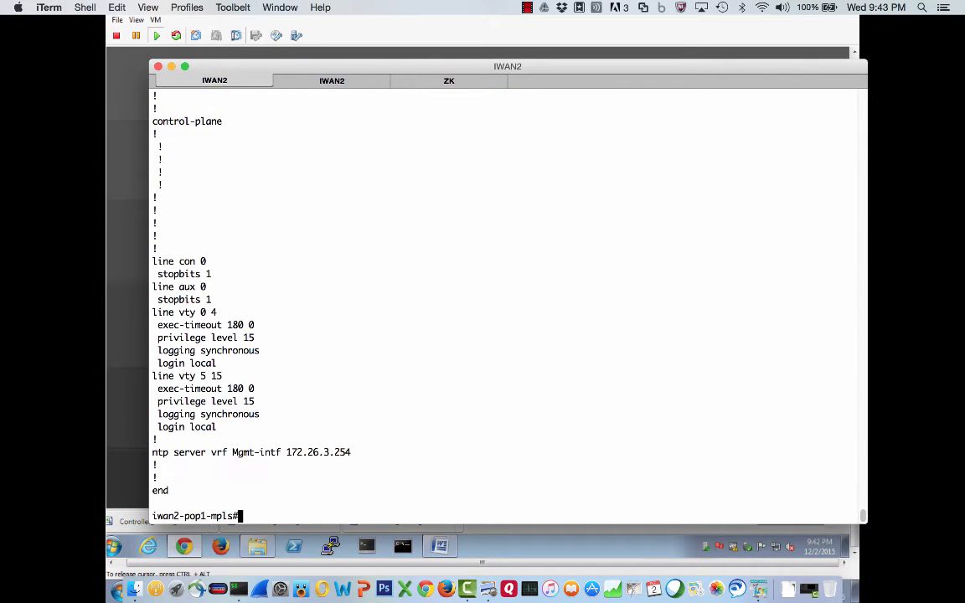
- Show the mpls router's EIGRP neighbors with sh ip eigrp neighbors and highlight the neighbor address
type("sh ip eigrp nei")
key("Tab")
key("Return")
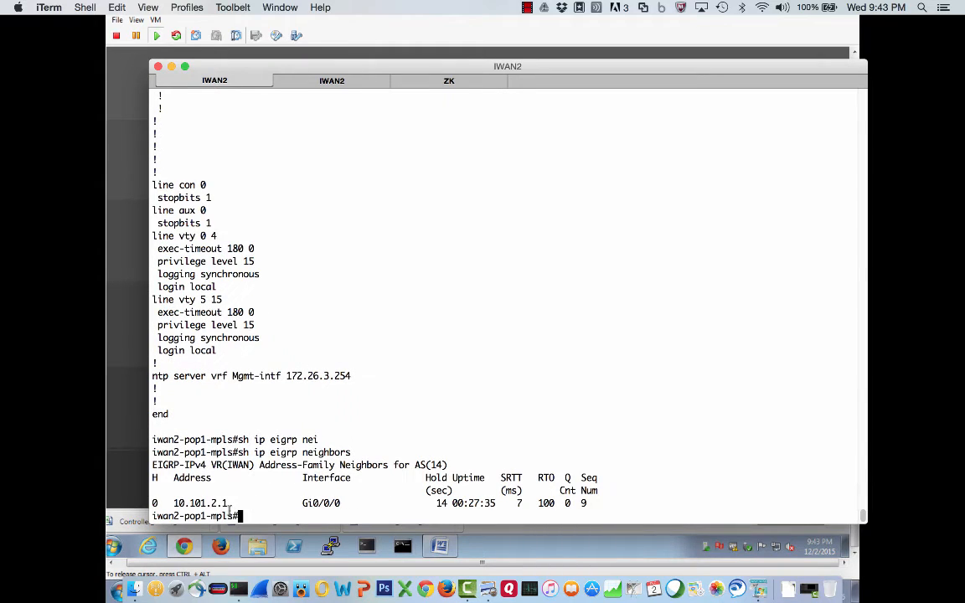
left_click_drag(228, 503, 170, 504)
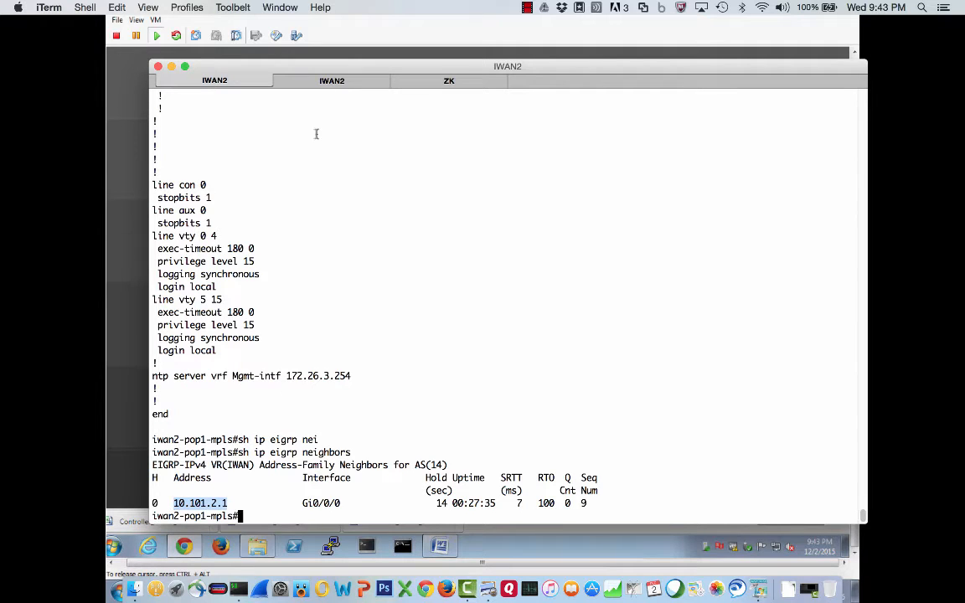
- Open the iwan2-pop1-inet router's console and enter privileged mode with en, supplying the enable password
left_click(311, 80)
type("en")
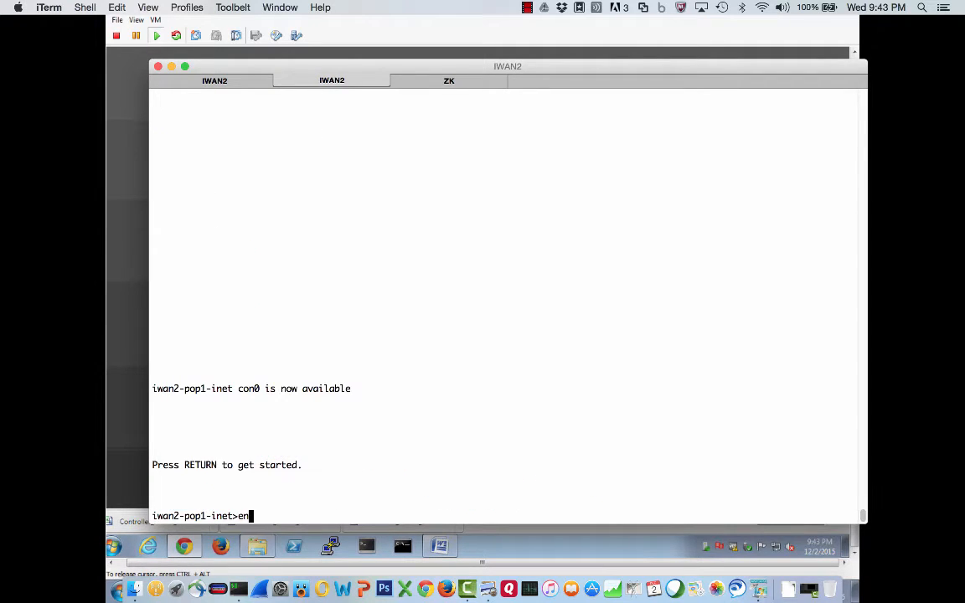
key("Return")
- Show the inet router's EIGRP neighbors with sh ip eigrp neighbors
key("Return")
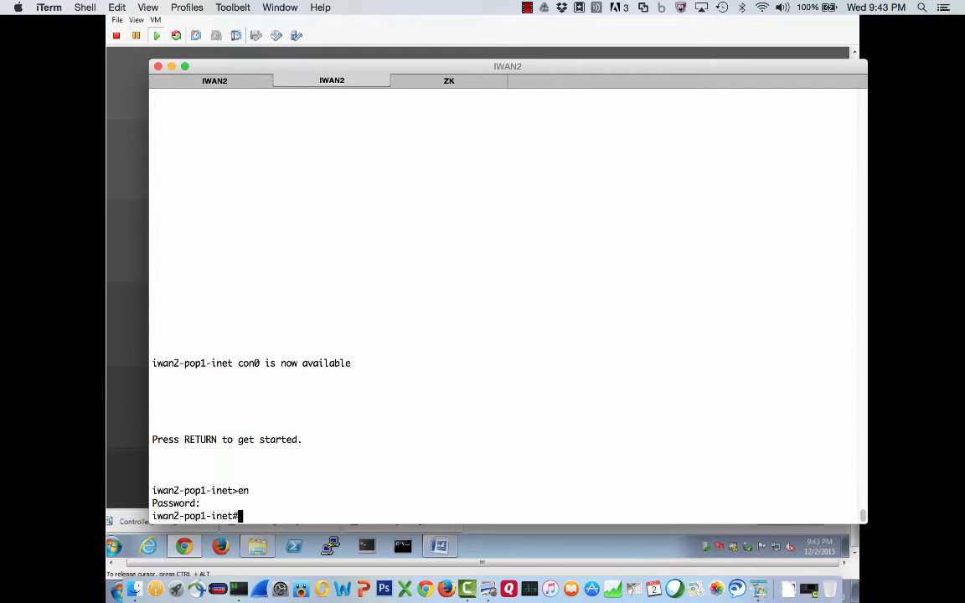
type("sh ip eigrp nei")
key("Tab")
key("Return")
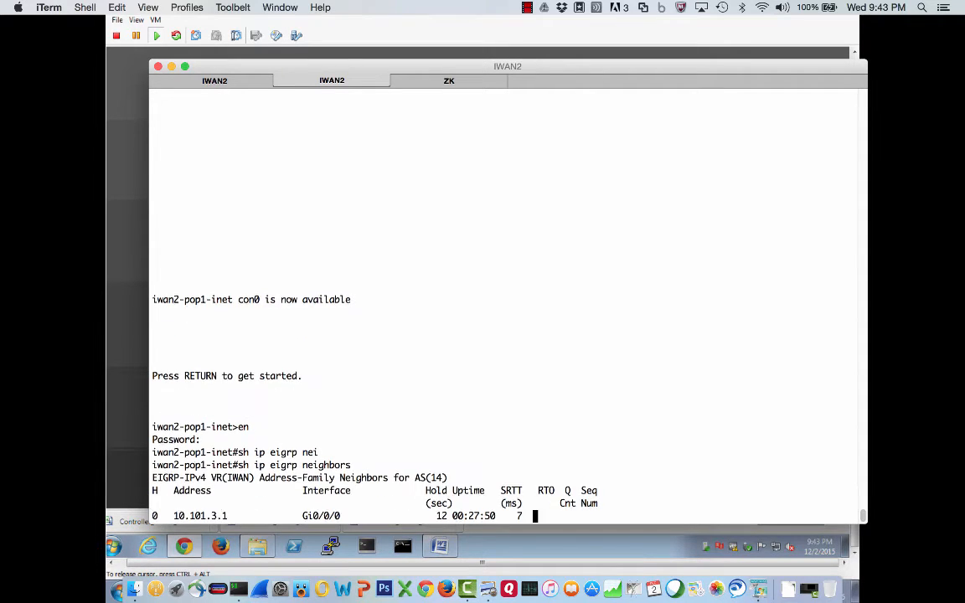
- Try to ping 10.100.30.11 from the inet router
type("ping 10.100.30.11")
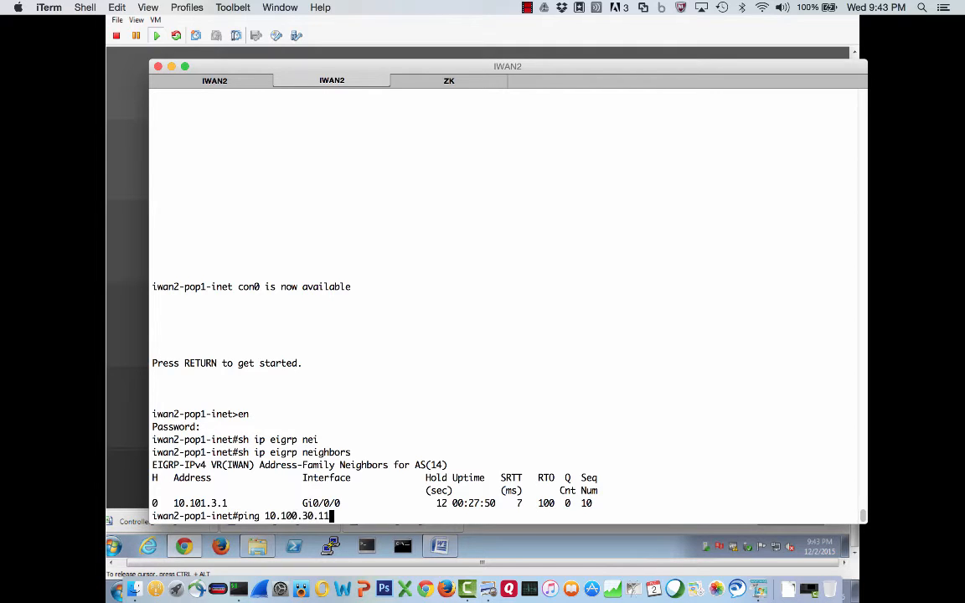
key("Return")
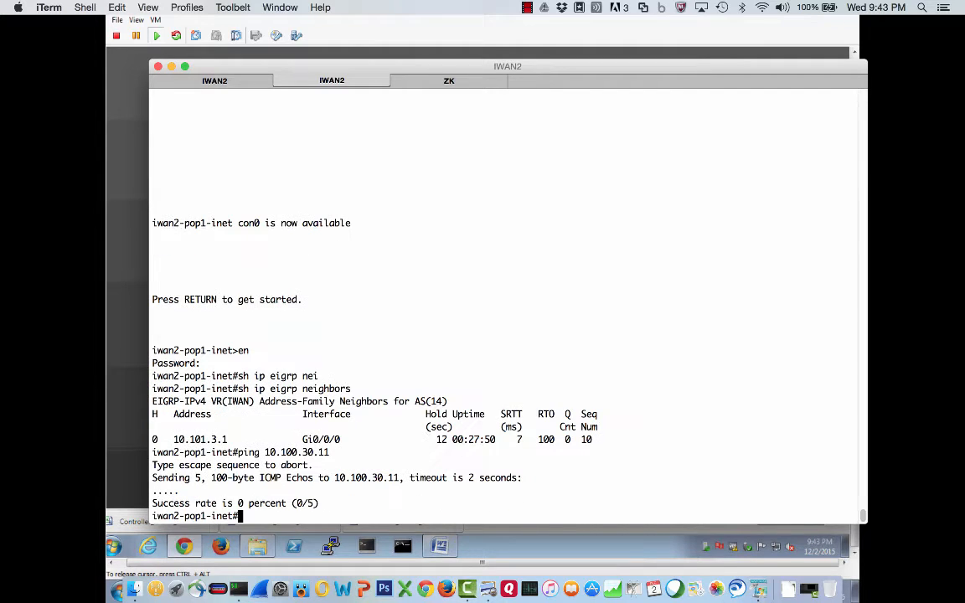
- Recall the ping command, correct the address to 10.101.30.11 and run it again
key("Up")
key("Left")
key("Left")
key("Left")
key("Left")
key("Left")
key("Left")
key("BackSpace")
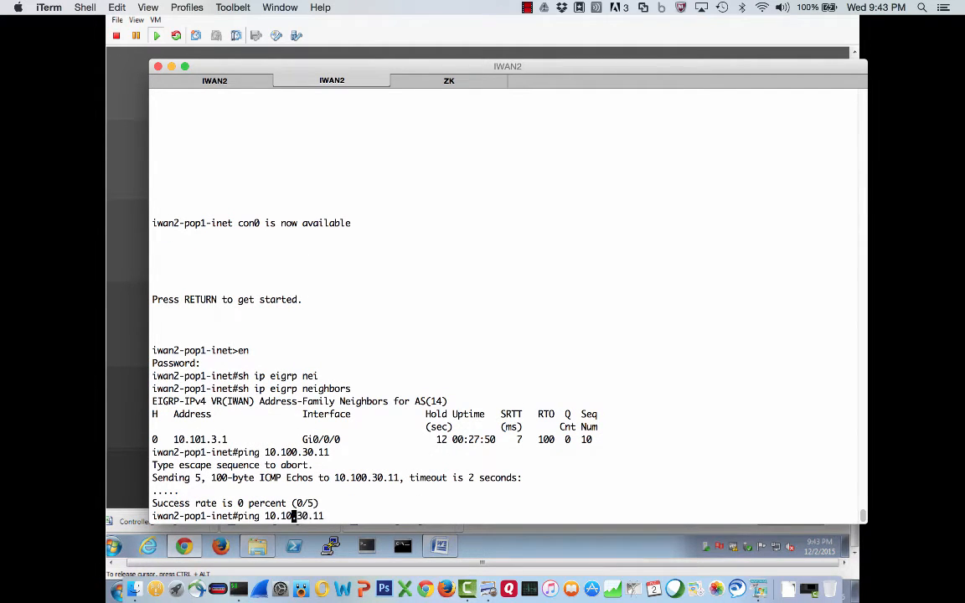
type("1")
key("Return")
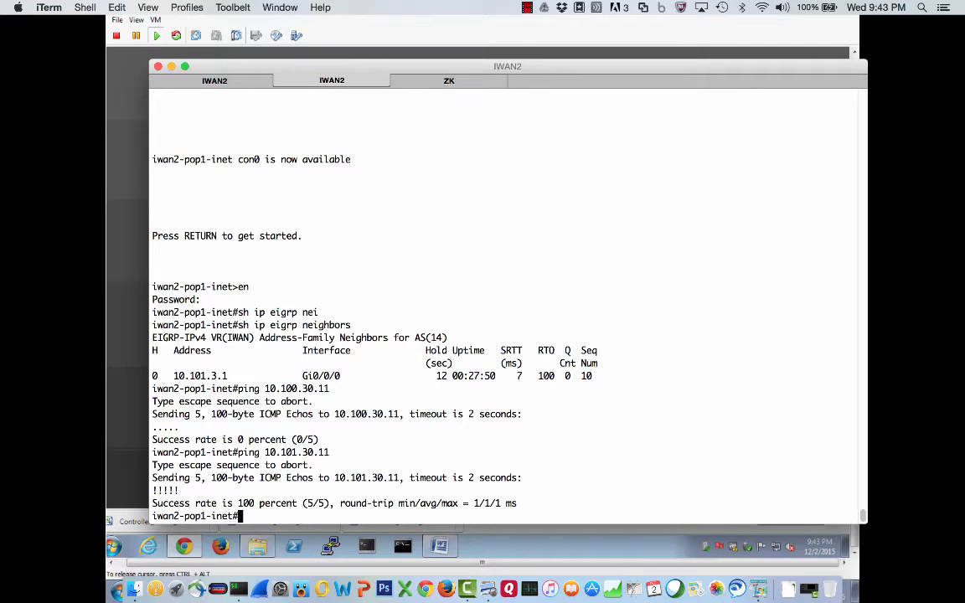
- Show the inet router's running configuration and page down to its interface sections
type("sh run")
key("Return")
key("space")
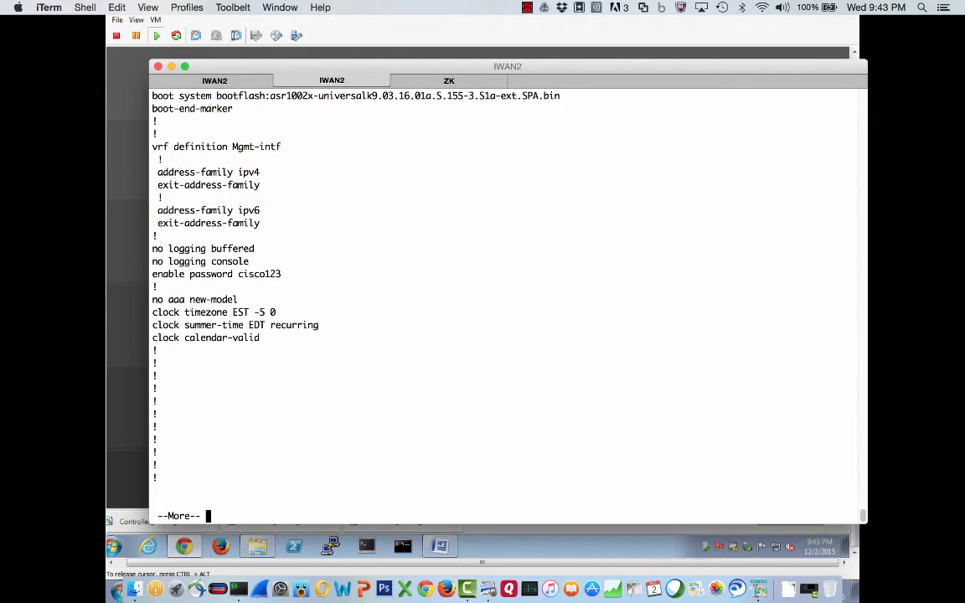
key("space")
key("space")
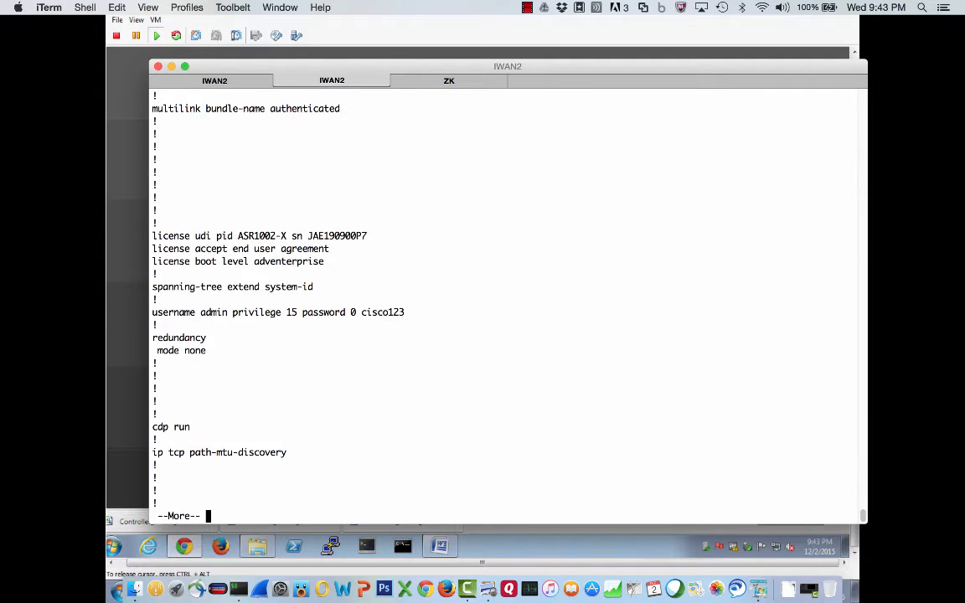
key("space")
key("space")
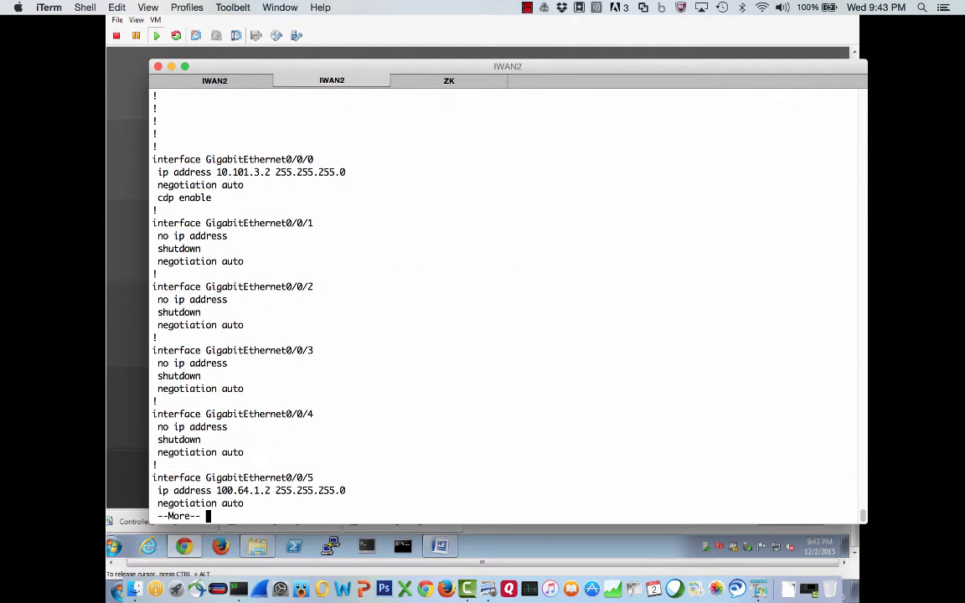
- Highlight the inet router's GigabitEthernet0/0/0, GigabitEthernet0/0/5 and GigabitEthernet0 sections, paging to the configuration's end
left_click_drag(226, 200, 154, 160)
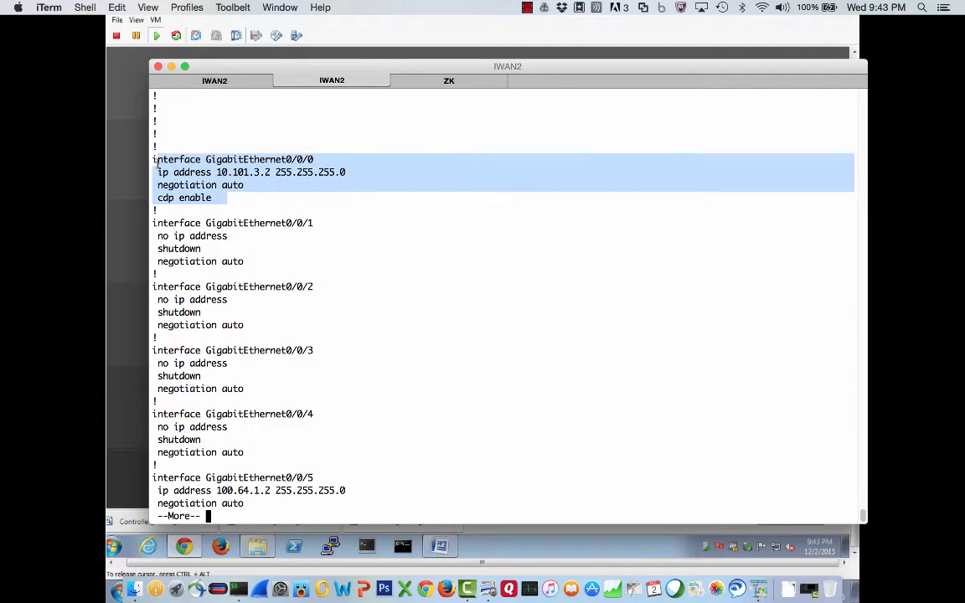
left_click_drag(250, 506, 157, 476)
left_click(335, 399)
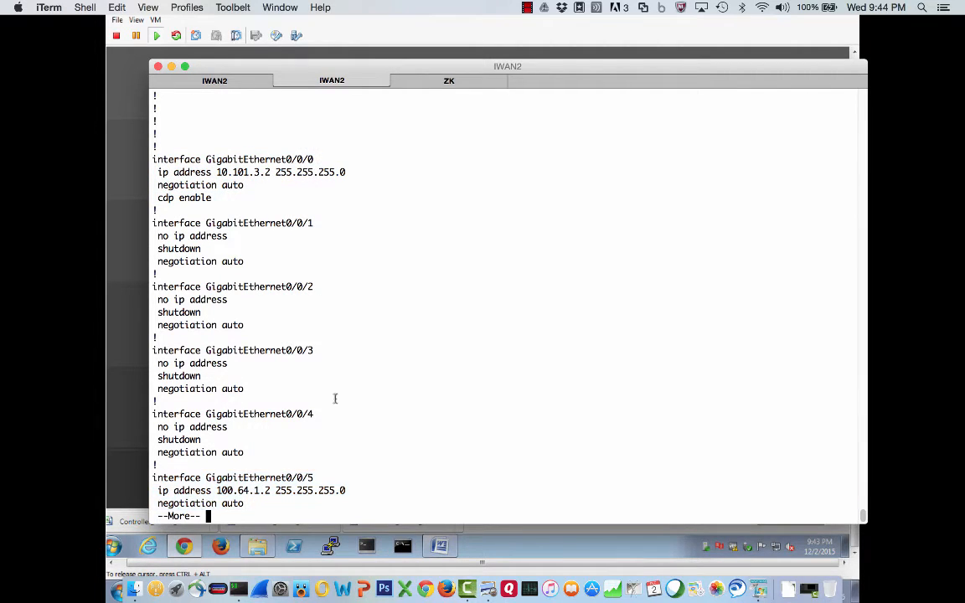
key("space")
left_click_drag(211, 312, 131, 249)
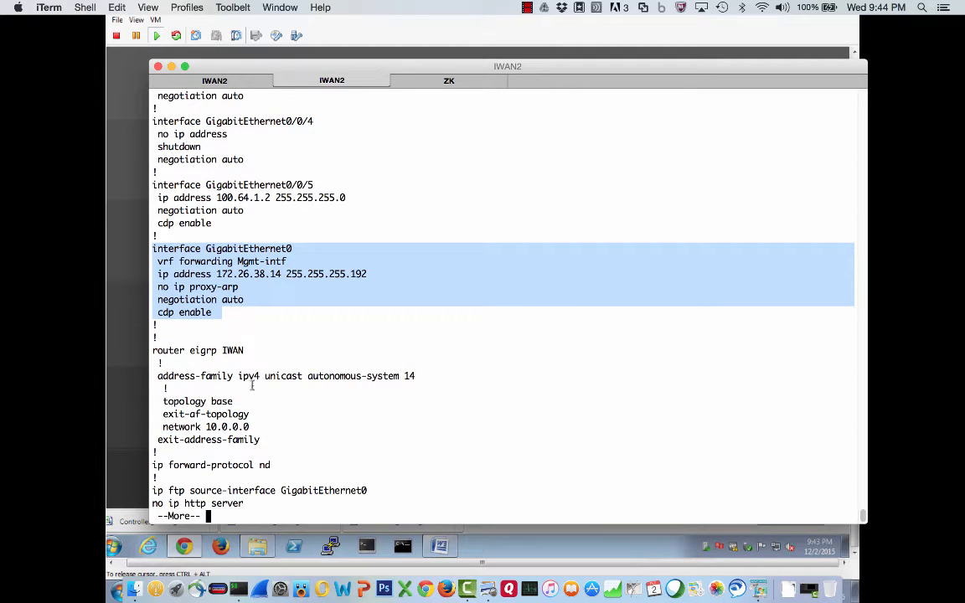
key("space")
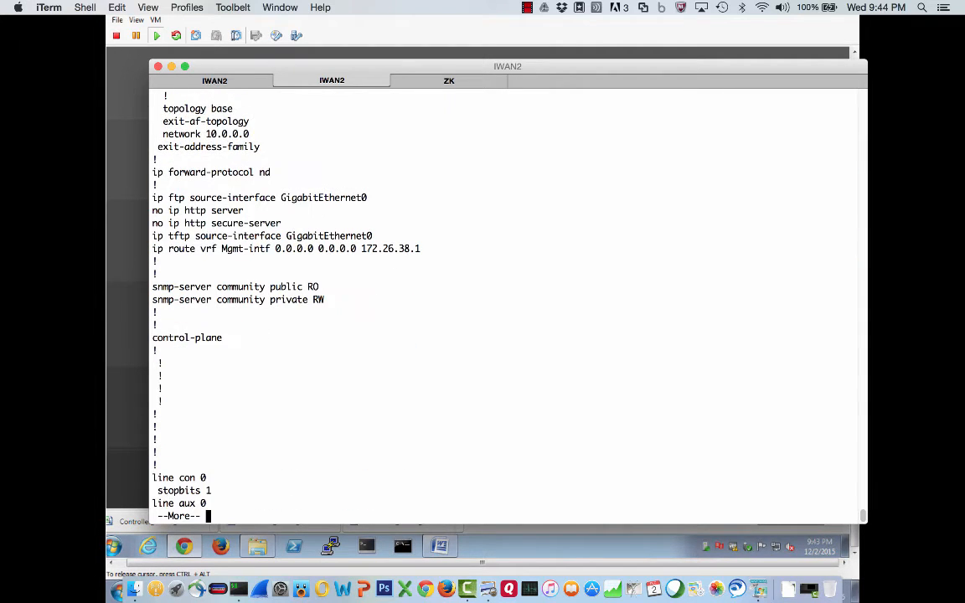
key("space")
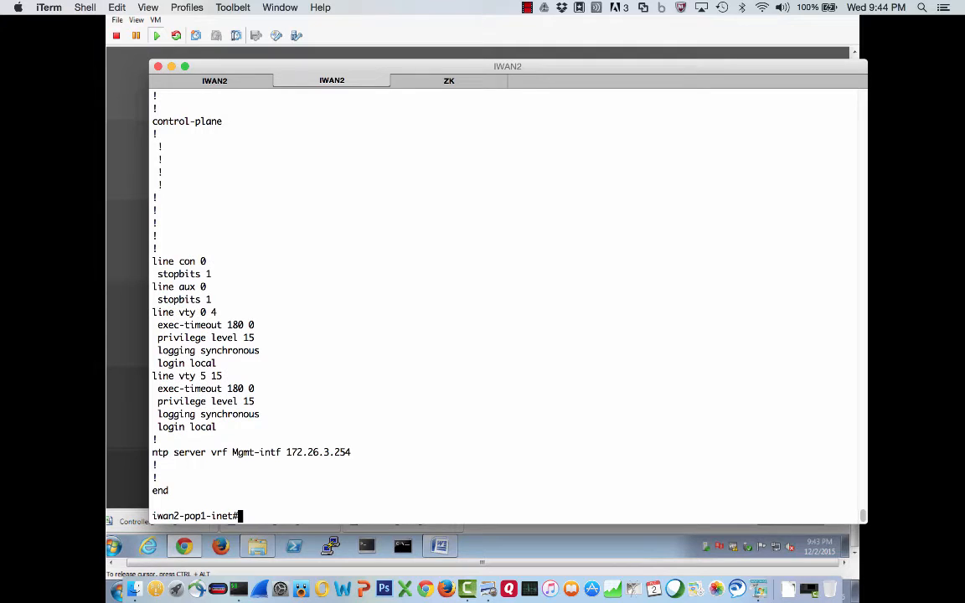
- Switch back to the MC console, then to the remote desktop showing the APIC-EM login page
left_click(449, 80)
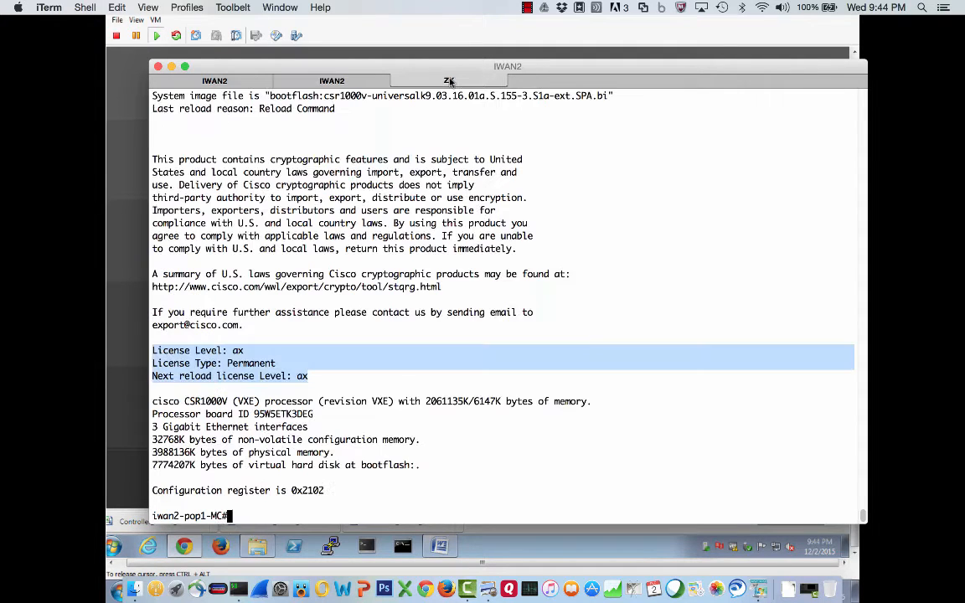
left_click(420, 259)
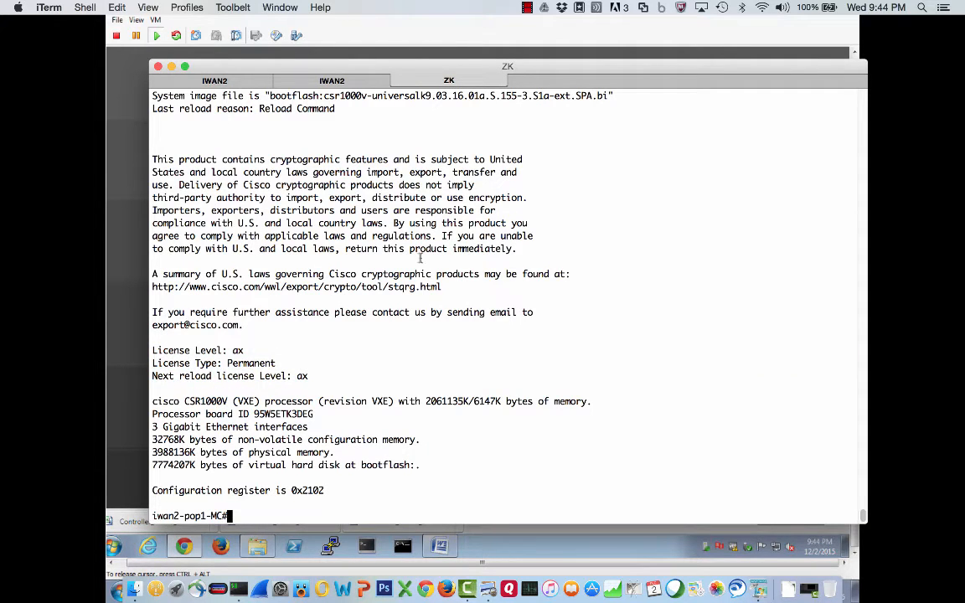
key("super+Tab")
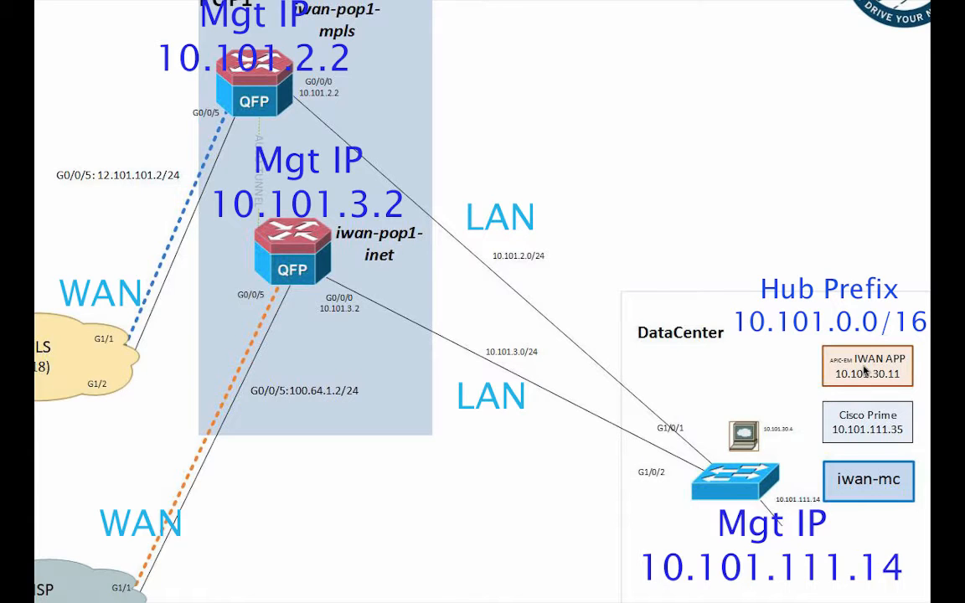
key("super+Tab")
key("super+Tab")
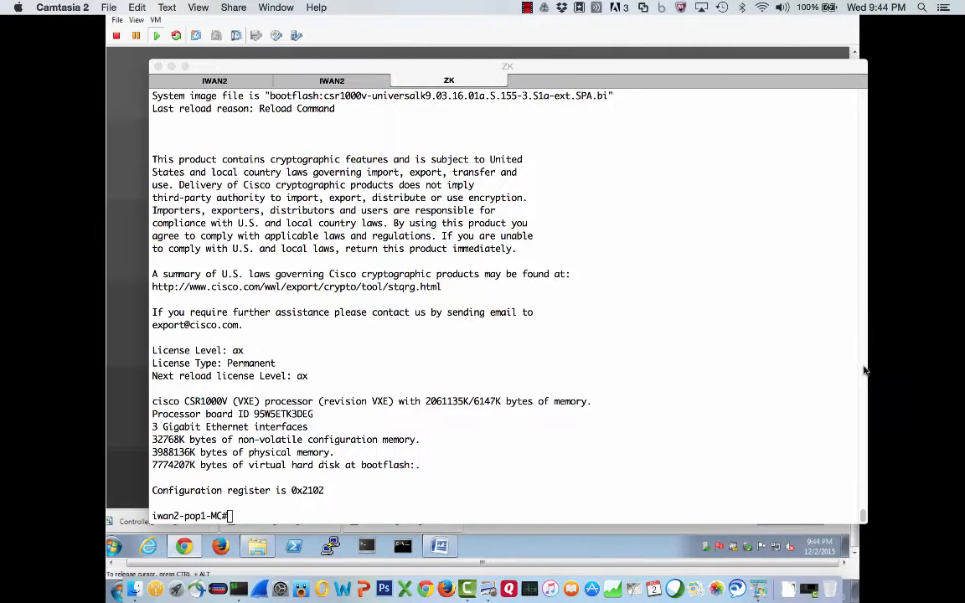
key("super+Tab")
key("super+Tab")
key("super+Tab")
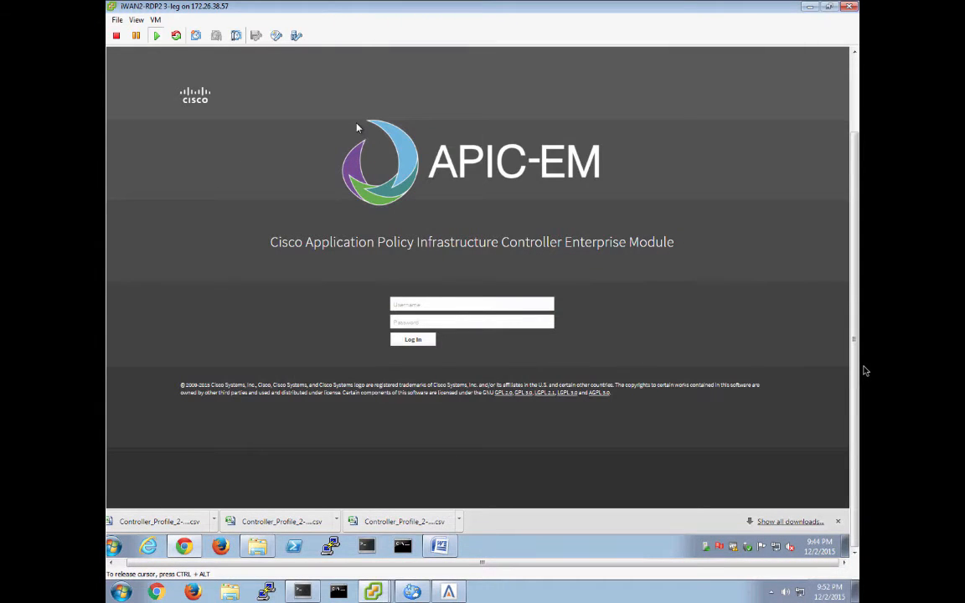
- Log in to APIC-EM as admin with the account password
left_click(425, 306)
type("admin")
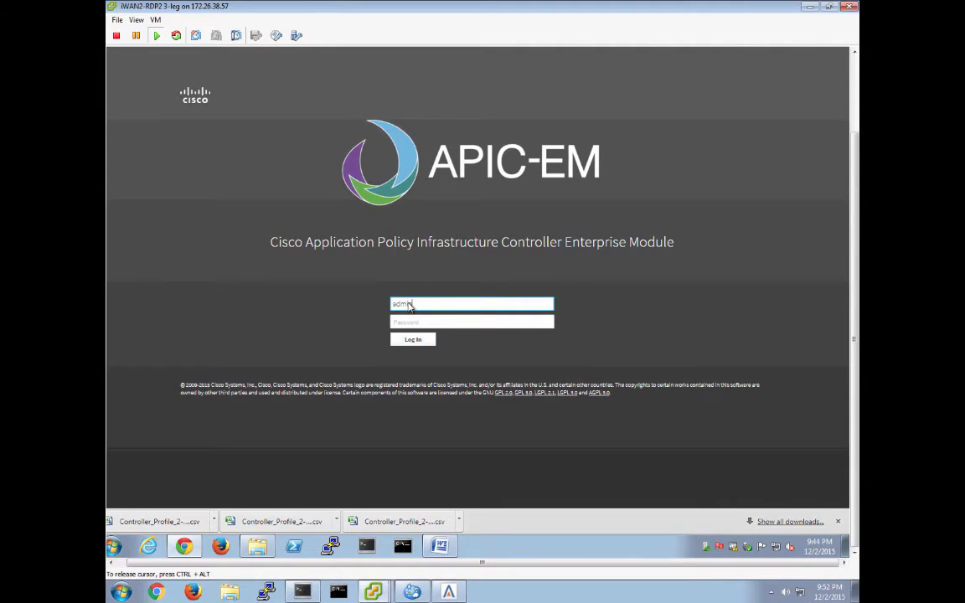
key("Tab")
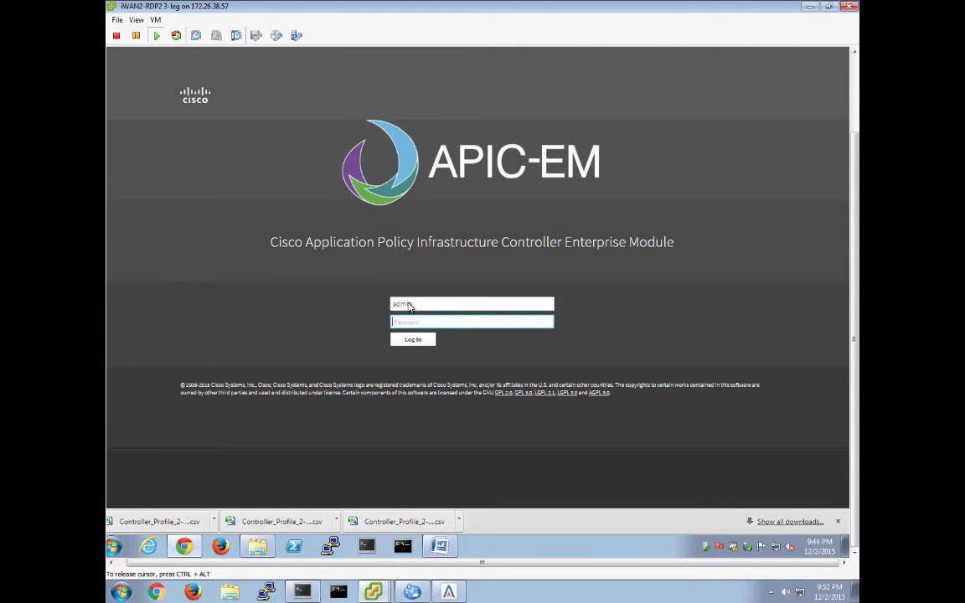
type("*****")
key("Return")
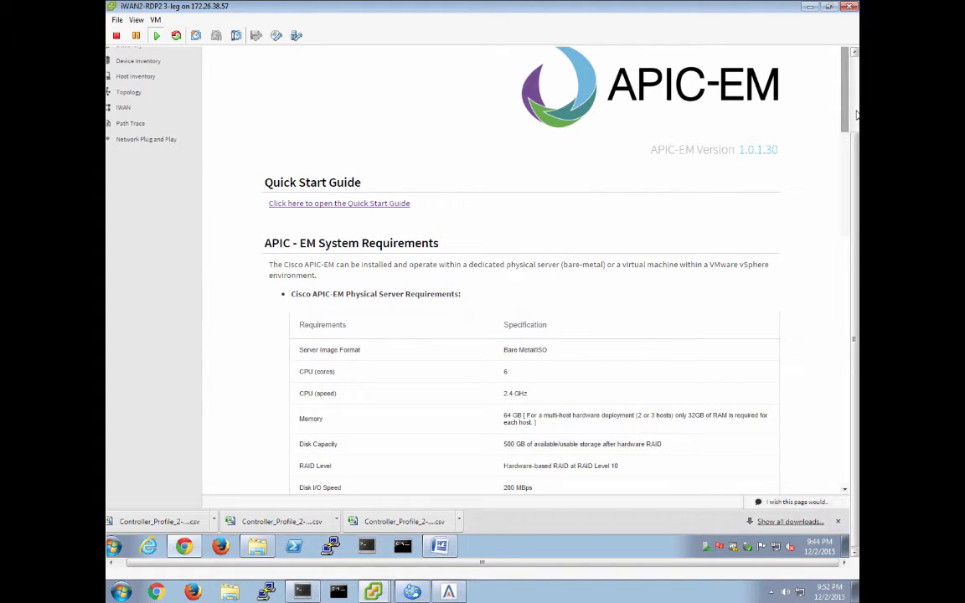
- Open the CLI Credentials settings and add a credential with username admin, its login password and enable password
scroll(856, 115, "up", 3)
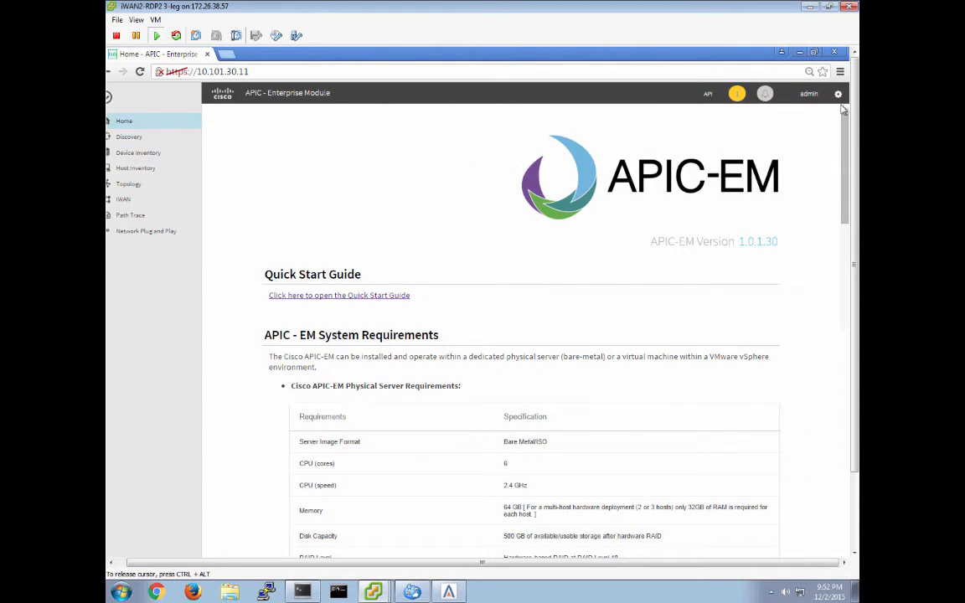
left_click(809, 94)
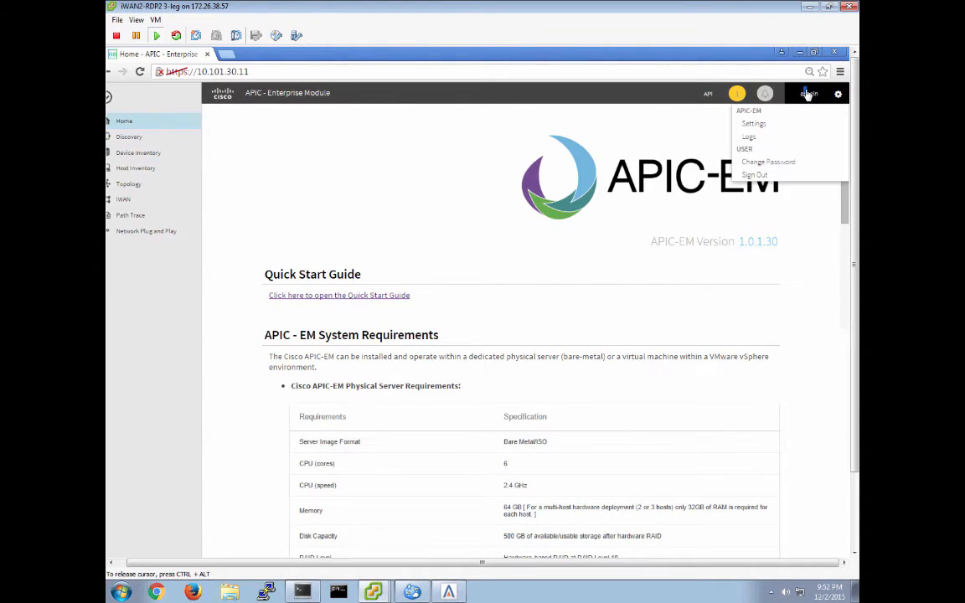
left_click(754, 124)
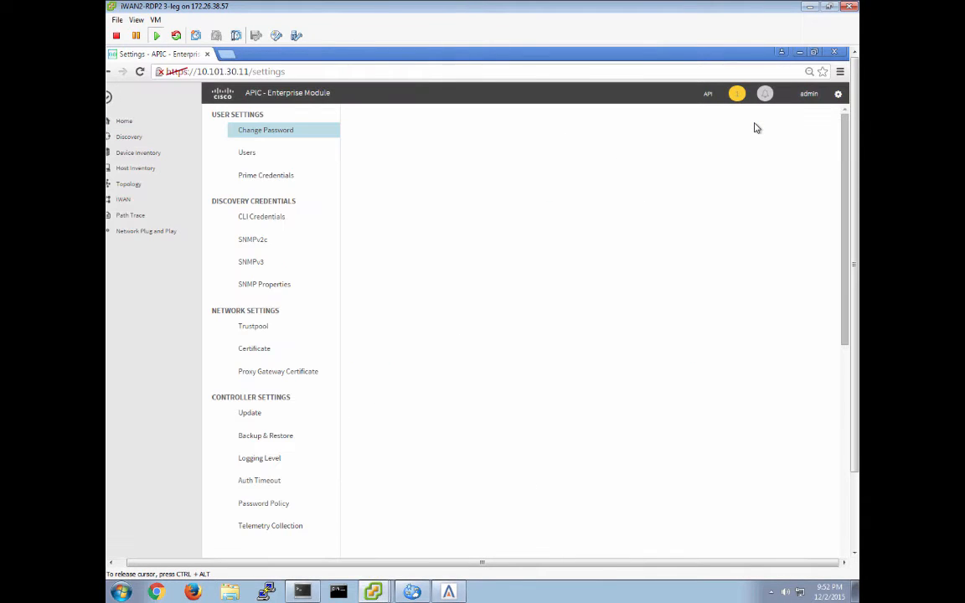
left_click(276, 220)
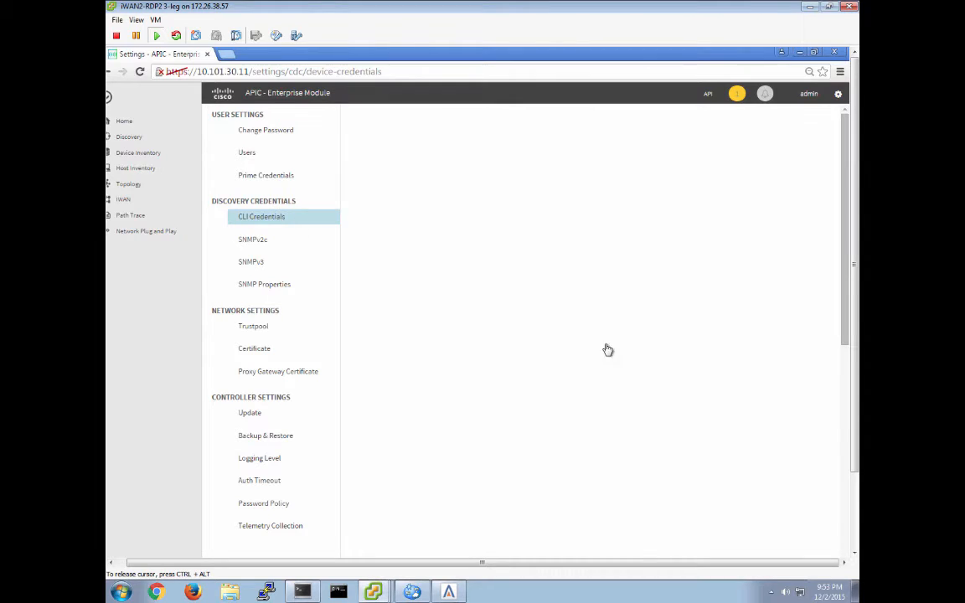
left_click(847, 548)
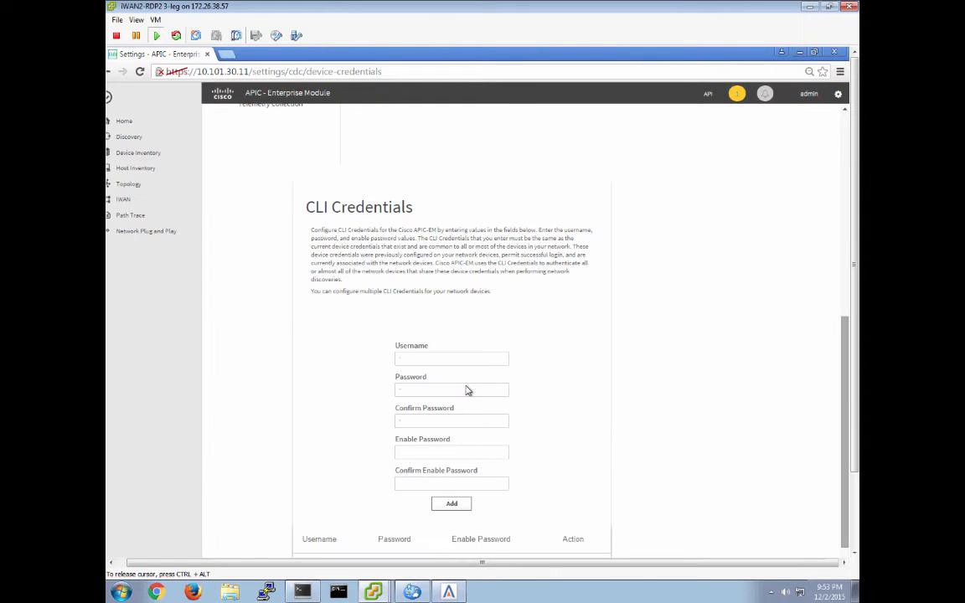
left_click(408, 361)
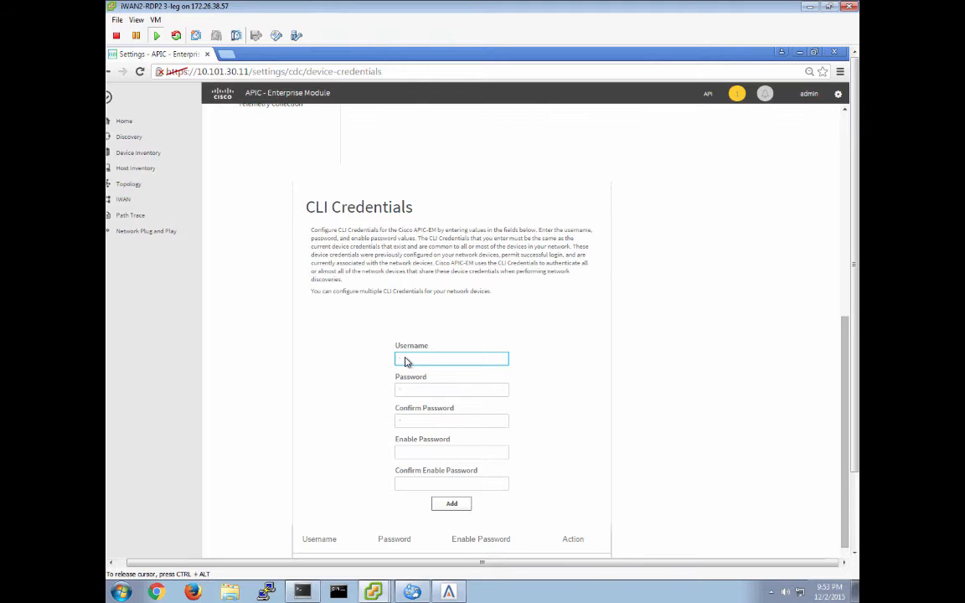
type("admin")
key("Tab")
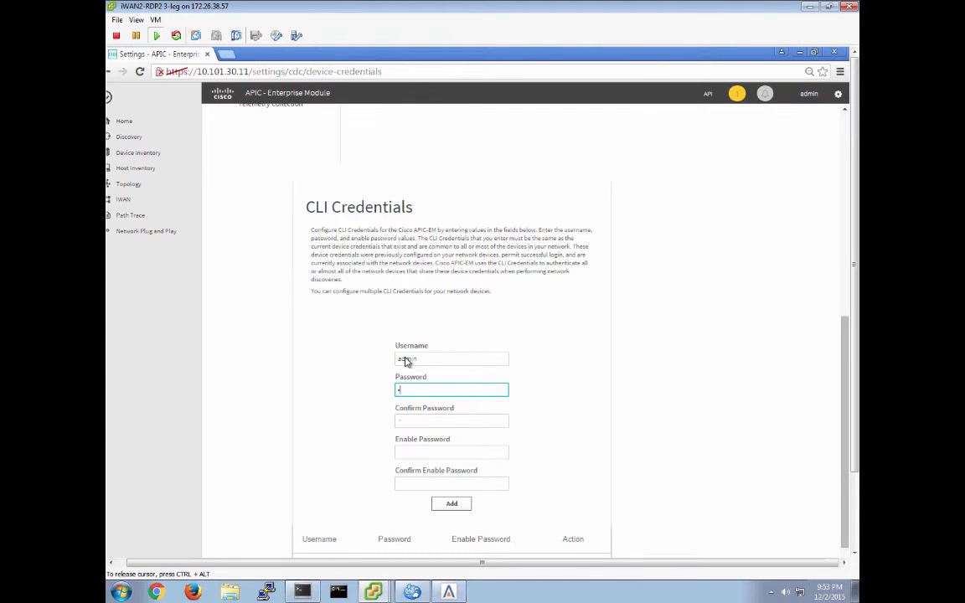
type("cisco123")
key("Tab")
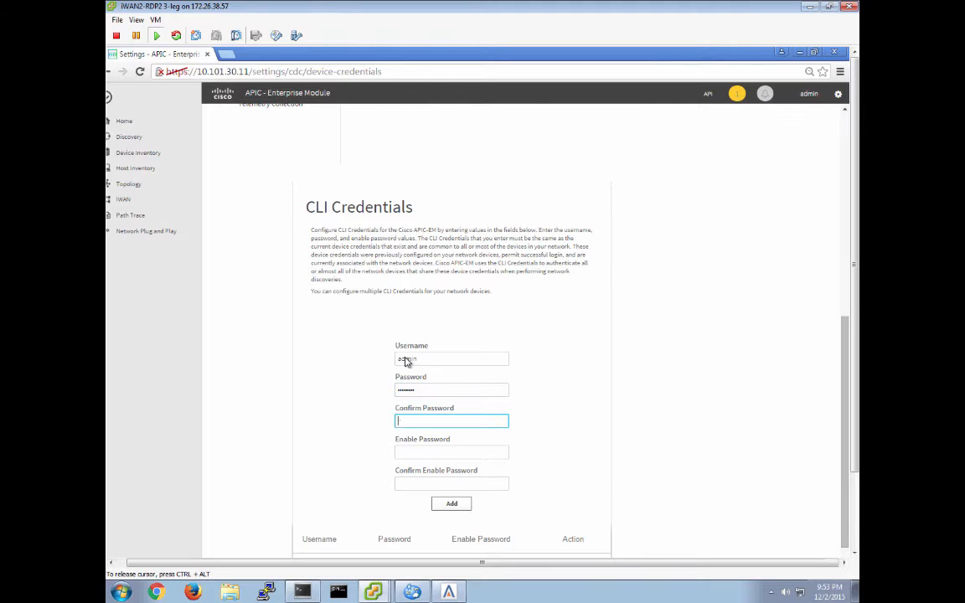
type("cisco123")
key("Tab")
type("cisco123")
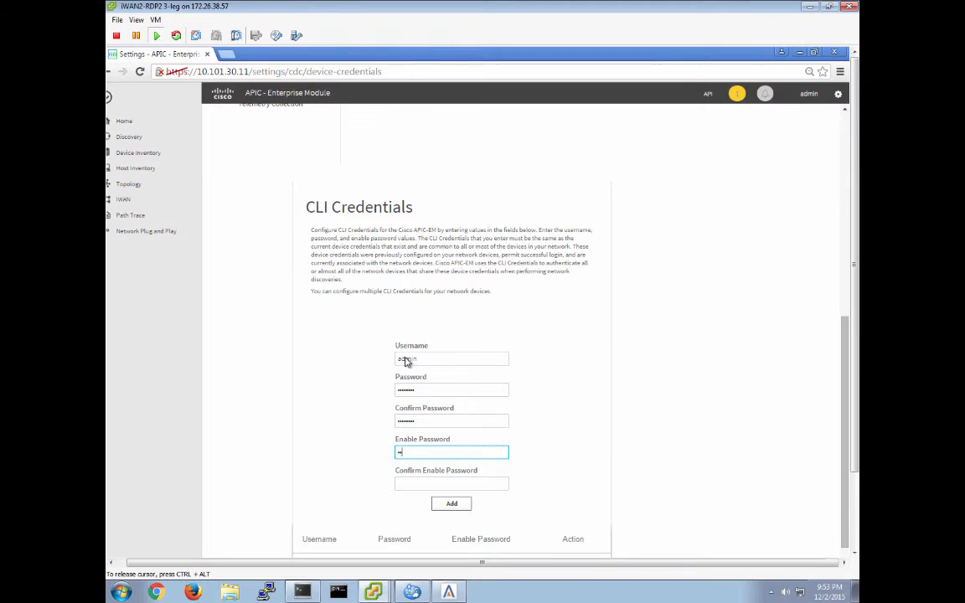
key("Tab")
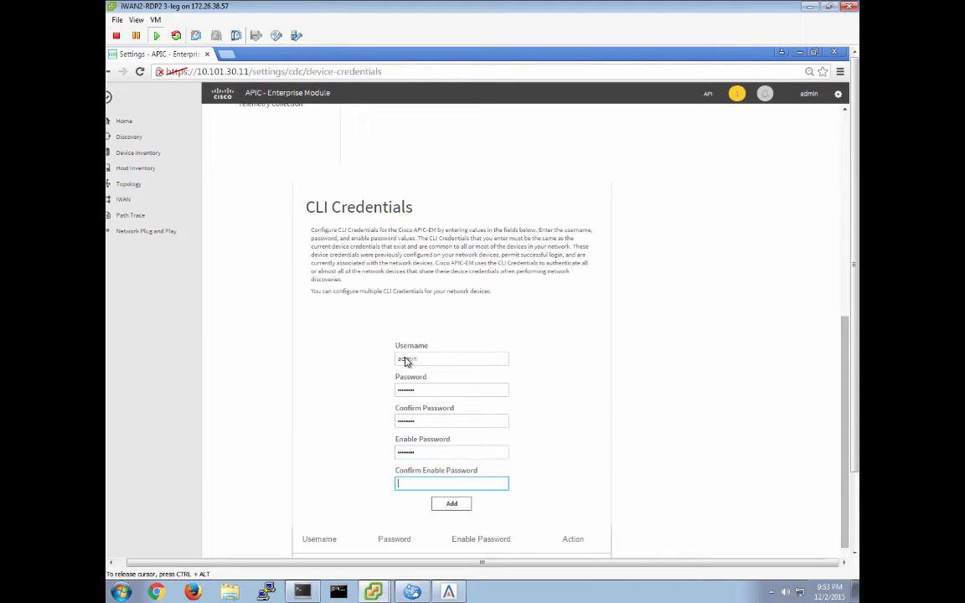
type("cisco123")
left_click(450, 510)
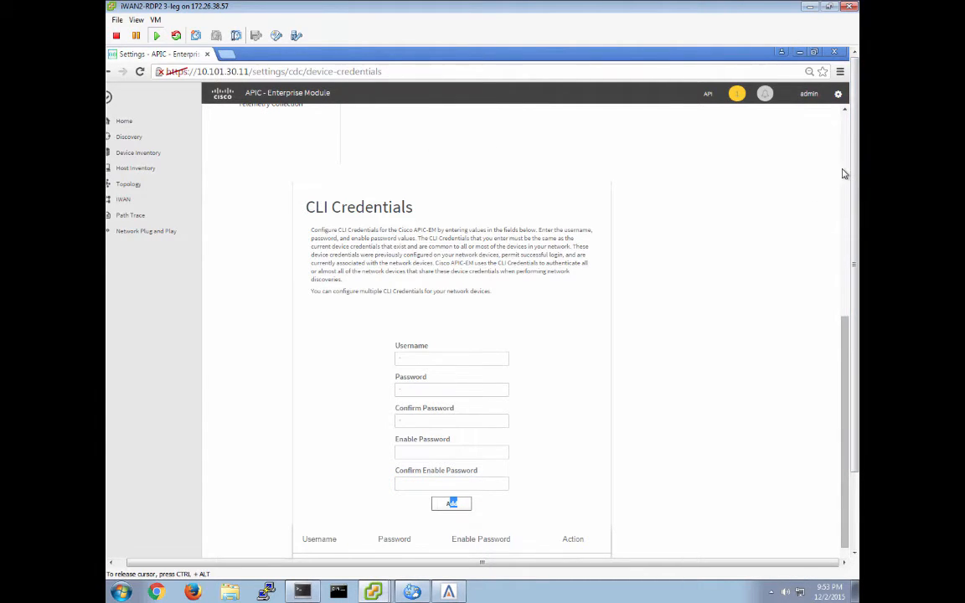
- Open SNMPv2c settings and save a read community named RO with its community string
left_click(259, 243)
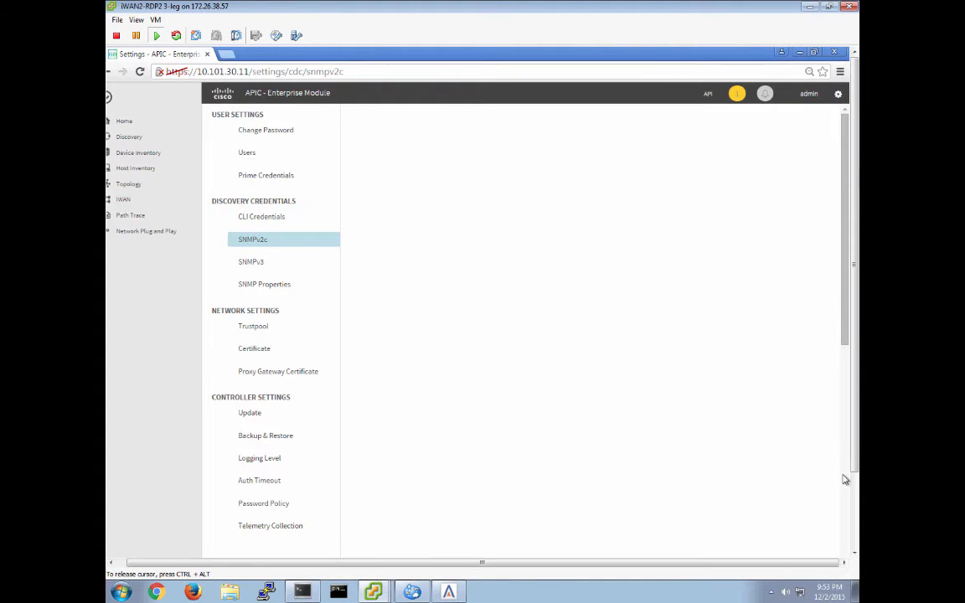
left_click(844, 501)
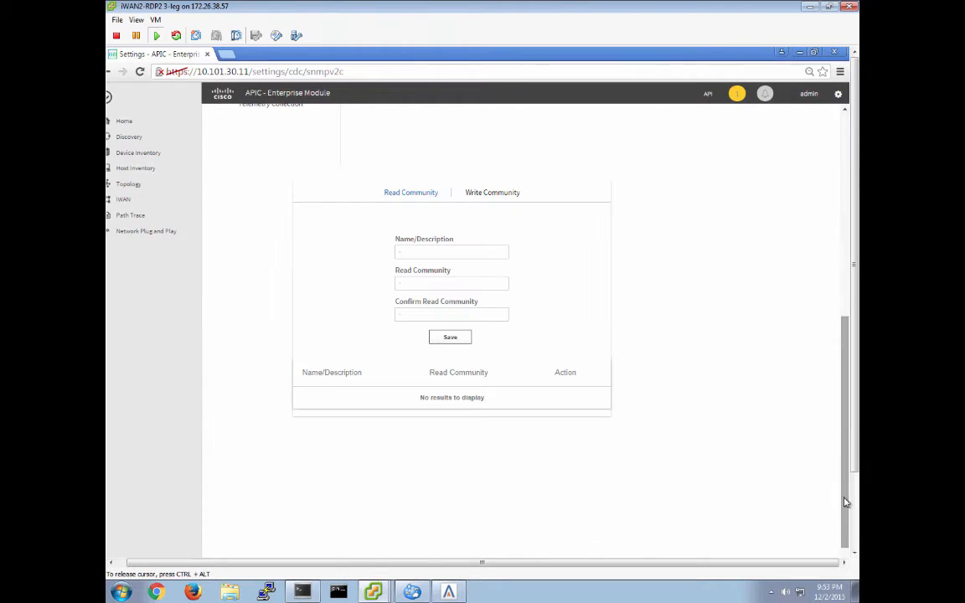
left_click(433, 252)
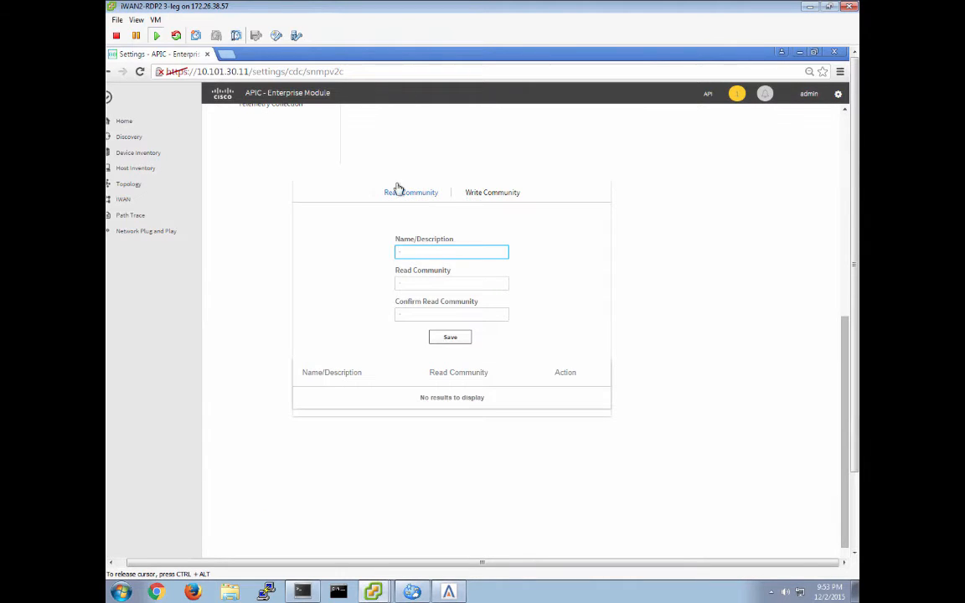
type("sO")
key("Tab")
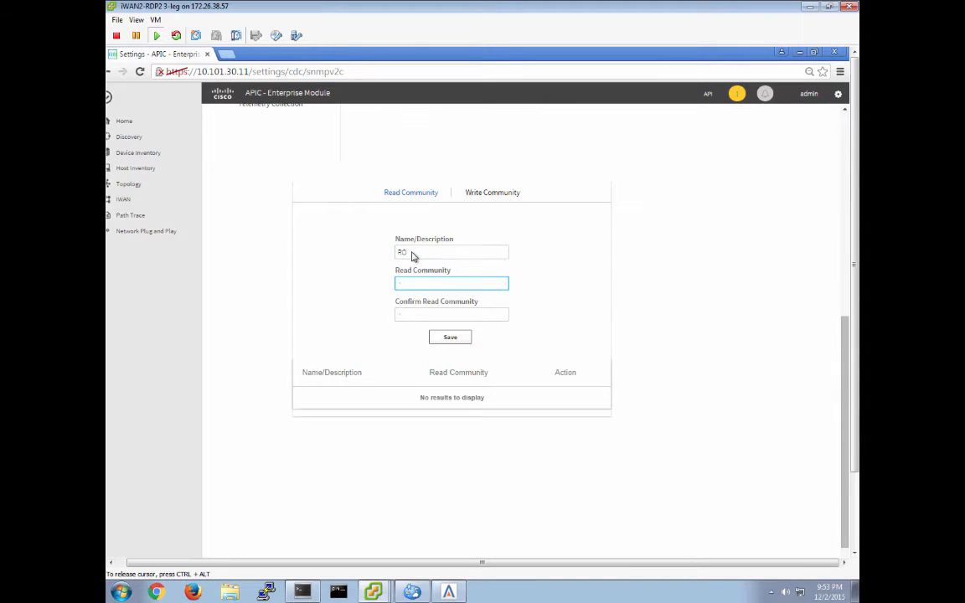
type("••••••")
key("Tab")
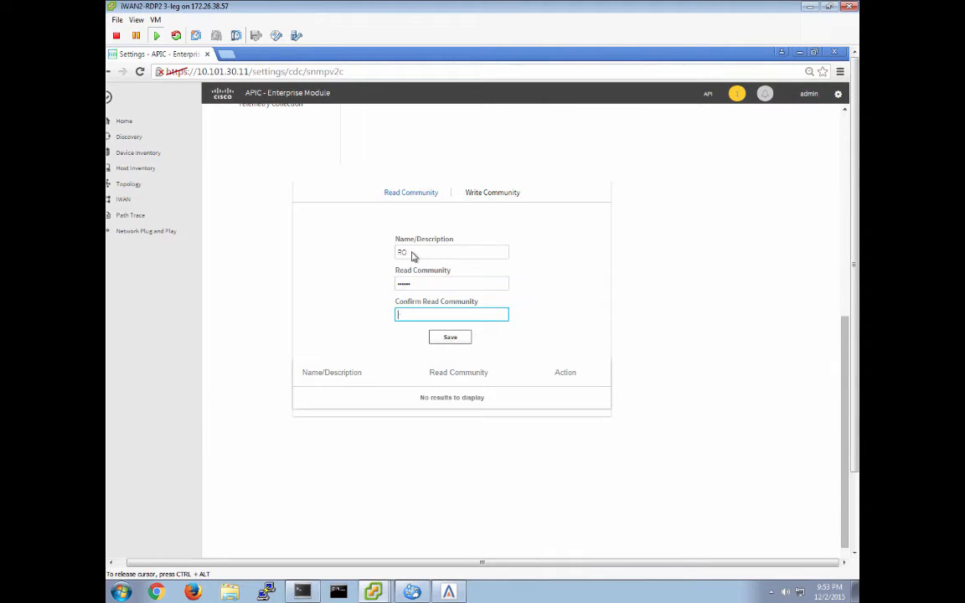
type("••••••")
left_click(460, 339)
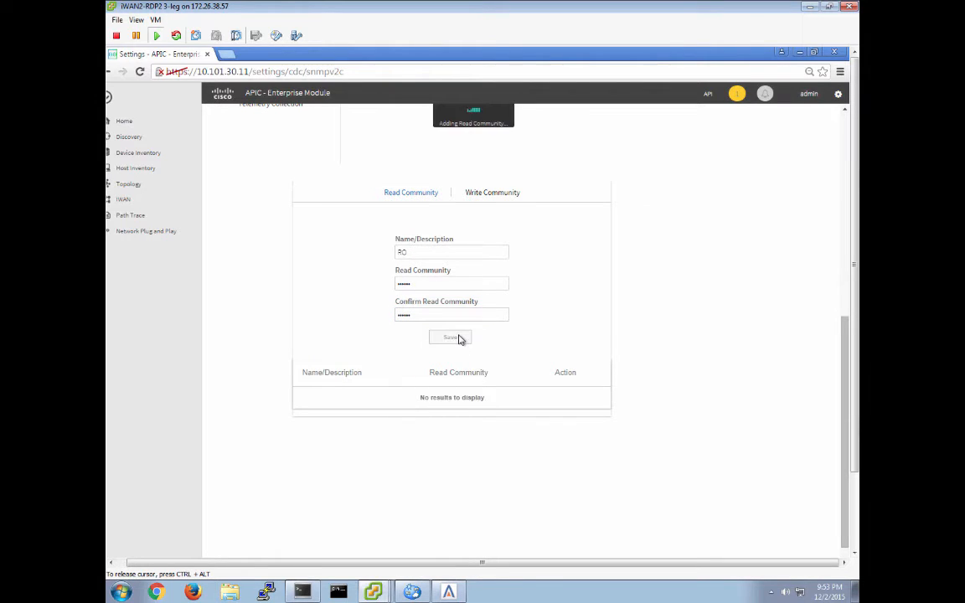
- Switch to write community and save one named RW with its community string
left_click(485, 194)
left_click(414, 259)
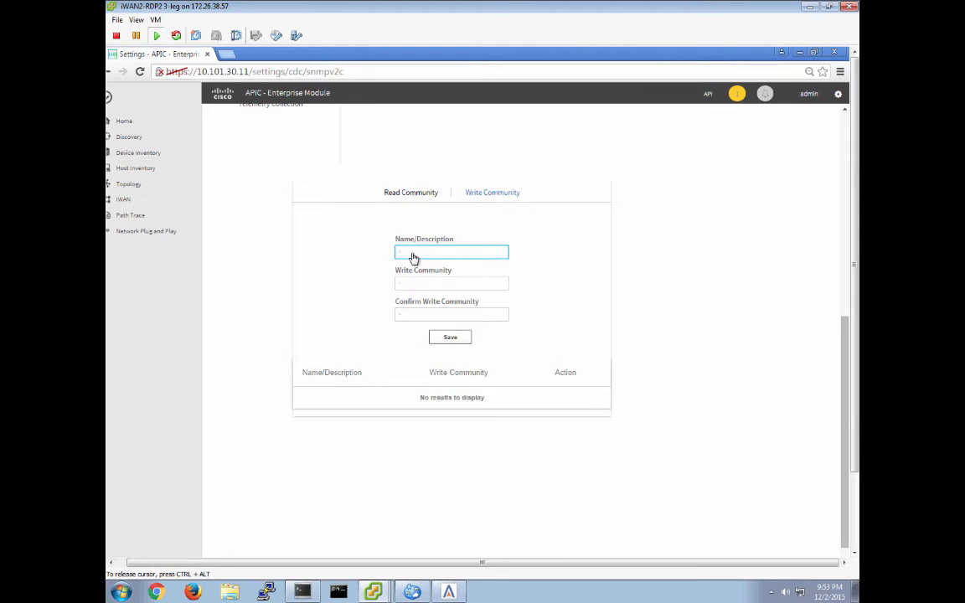
type("RW")
key("Tab")
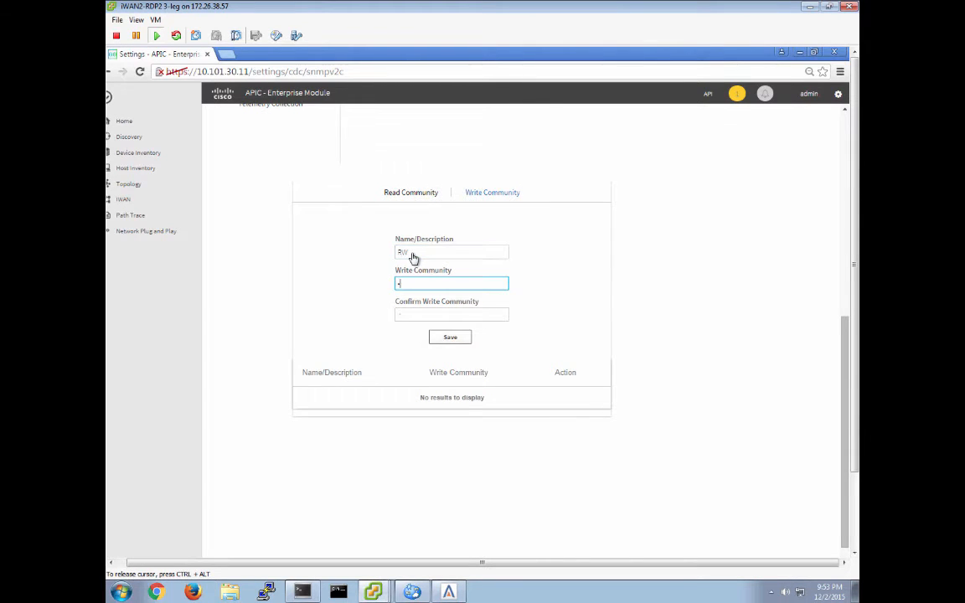
type("private")
key("Tab")
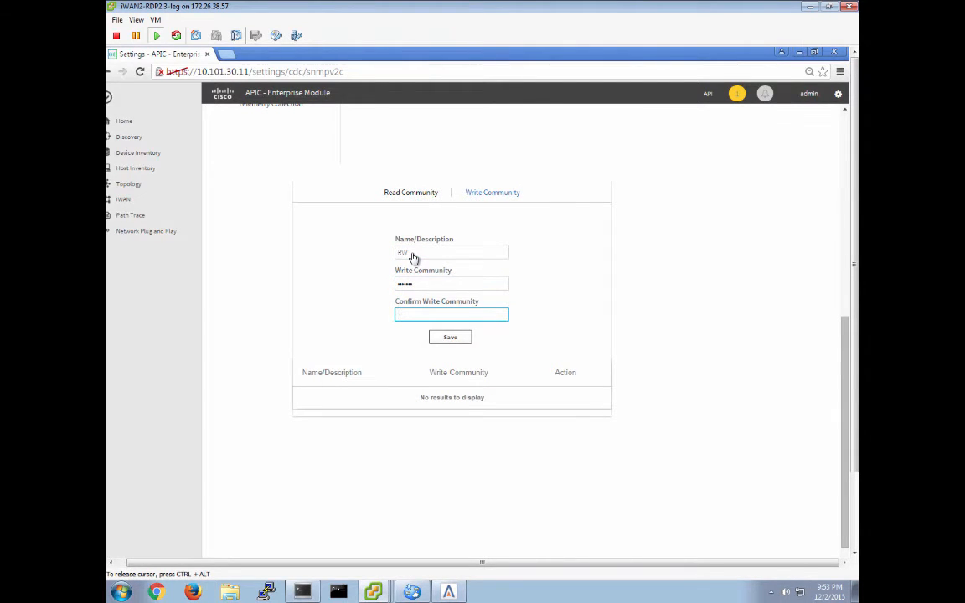
type("private")
left_click(455, 340)
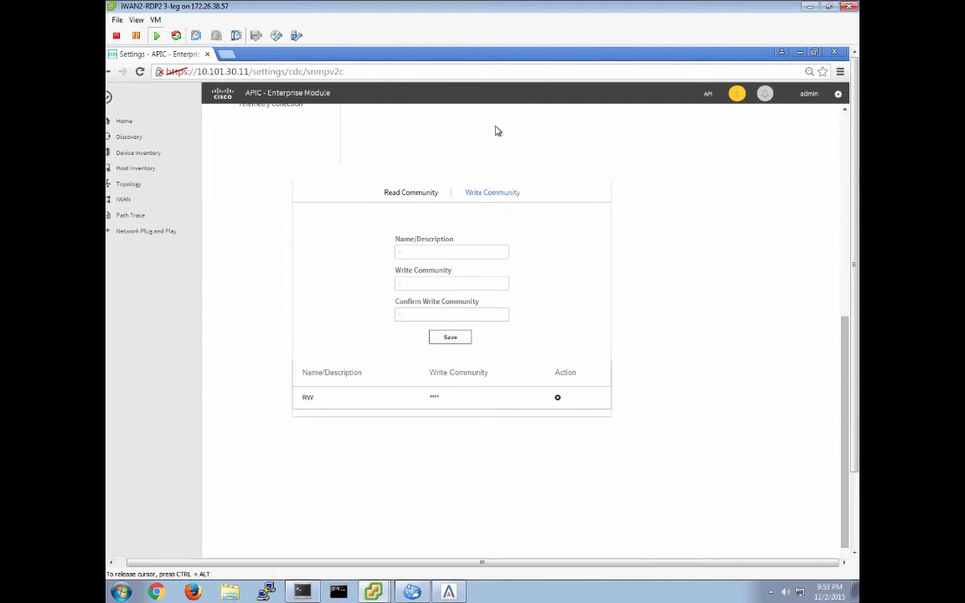
- Open IWAN hub site setup and set the NetFlow destination IP to 10.101.111.35
left_click(845, 186)
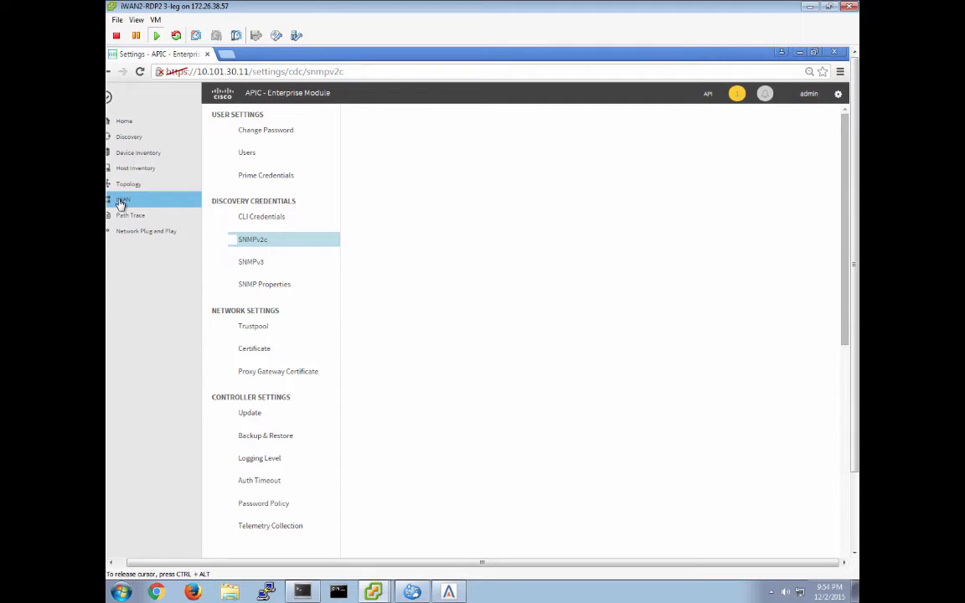
left_click(121, 563)
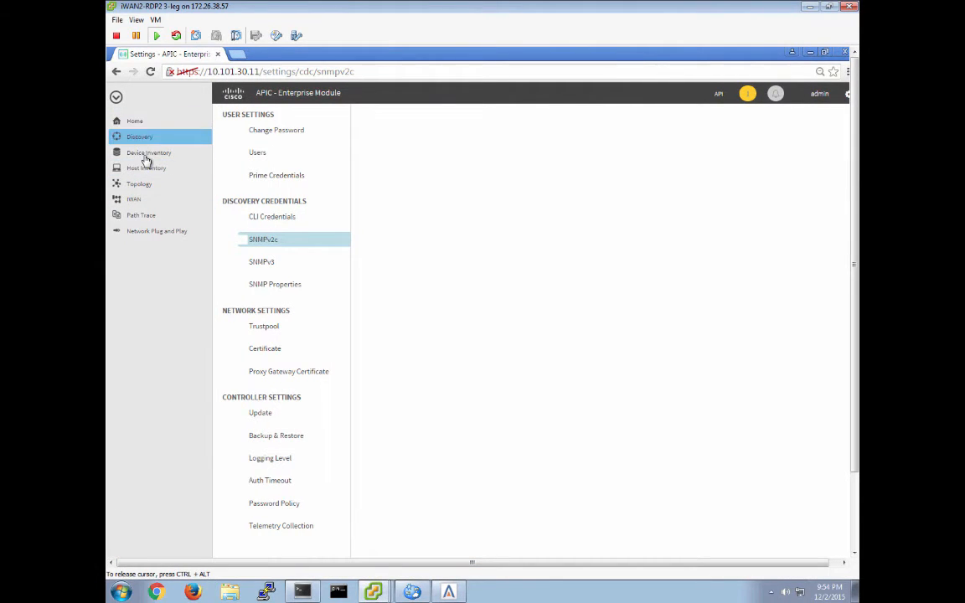
left_click(139, 203)
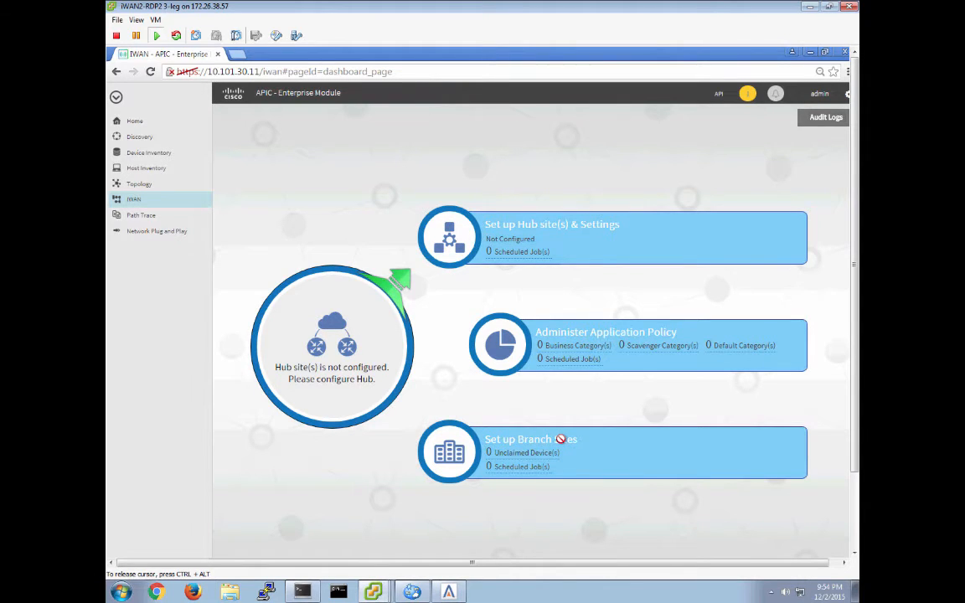
left_click(460, 241)
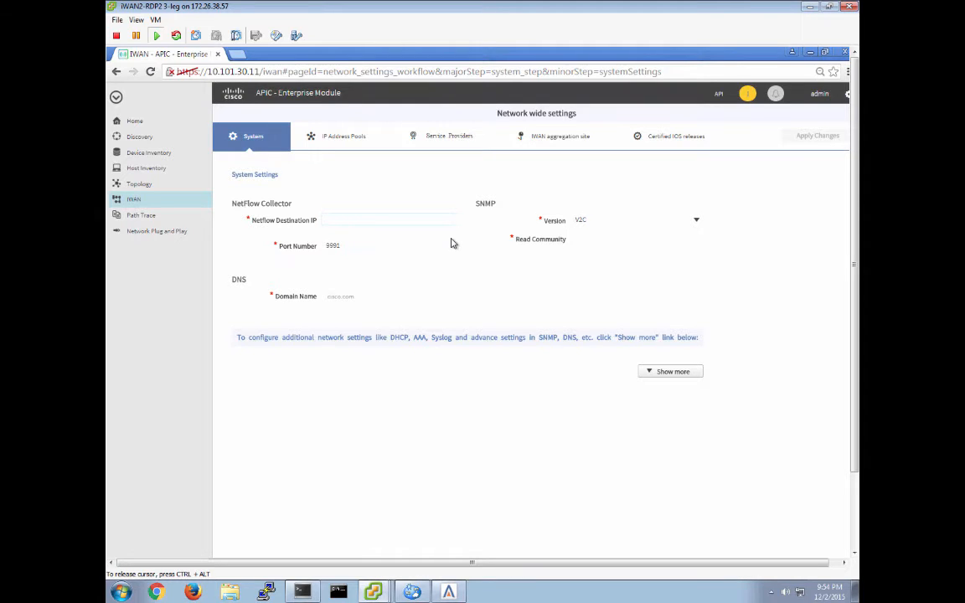
type("10.101.111.35")
key("Tab")
- Set the DNS domain name to cpoc.com and enter the SNMP read community string
key("Tab")
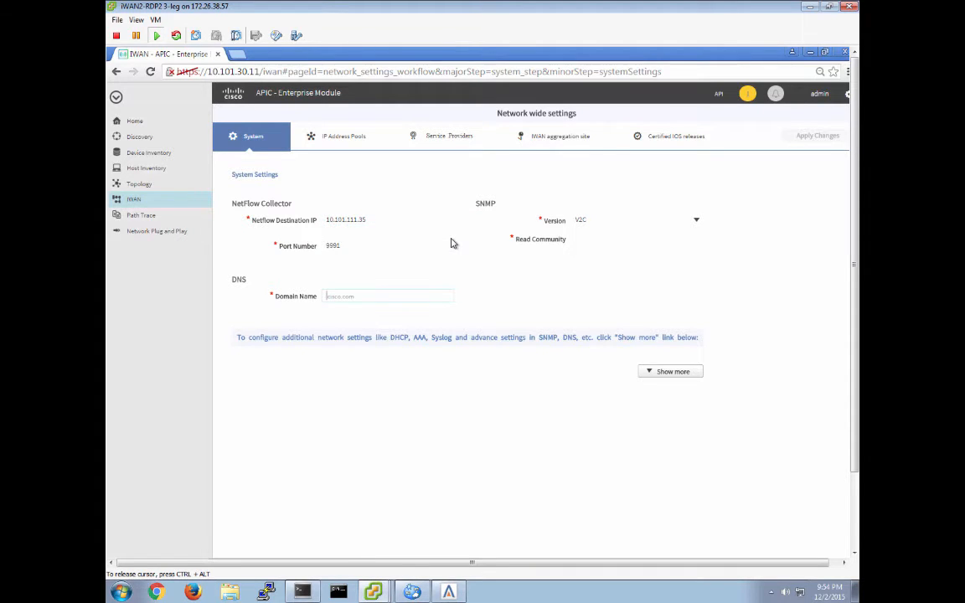
type("cpoc.com")
key("Tab")
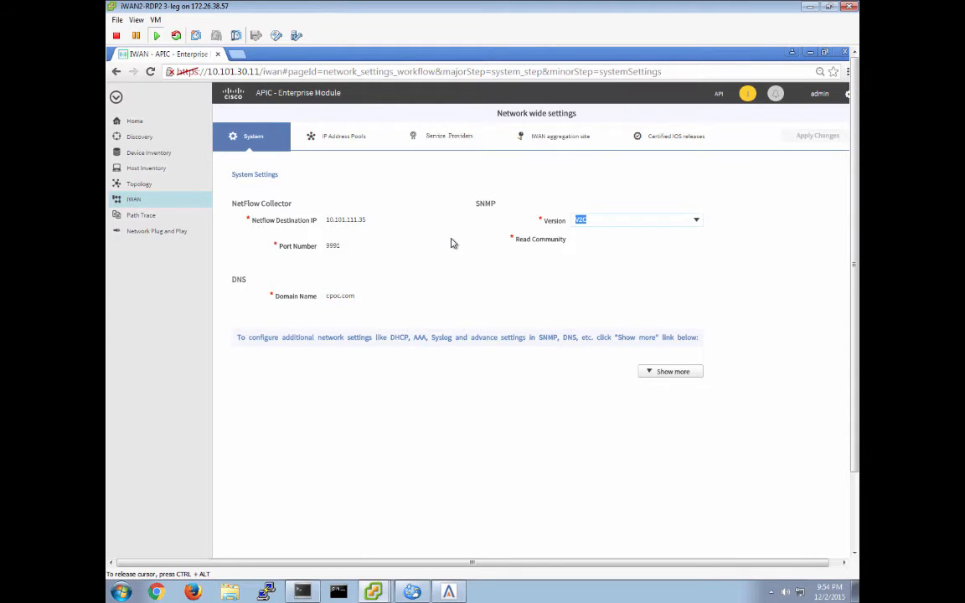
key("Tab")
type("•••")
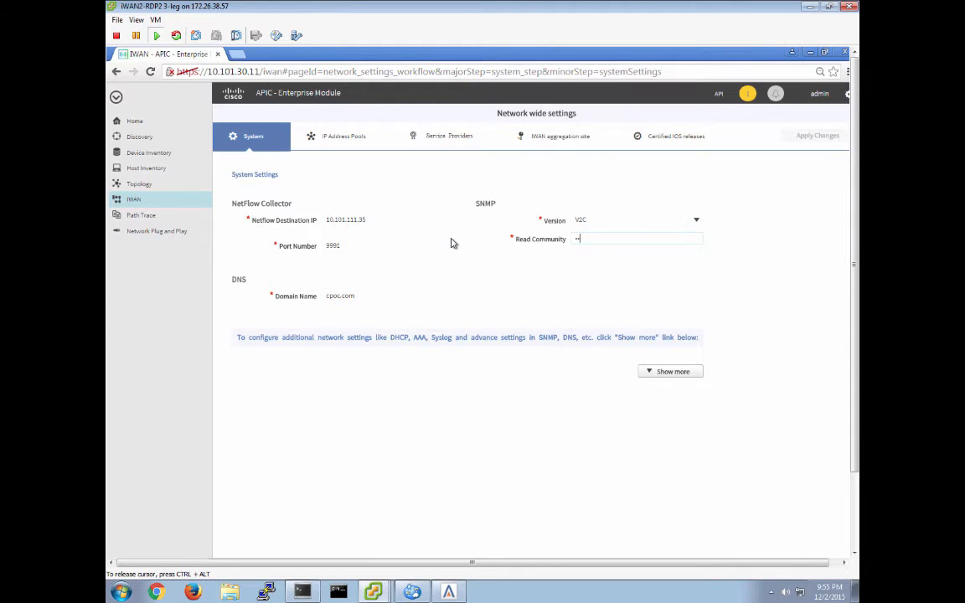
type("••")
- Advance to IP Address Pools and set the remote site count to 10 and service provider count to 2
left_click(854, 537)
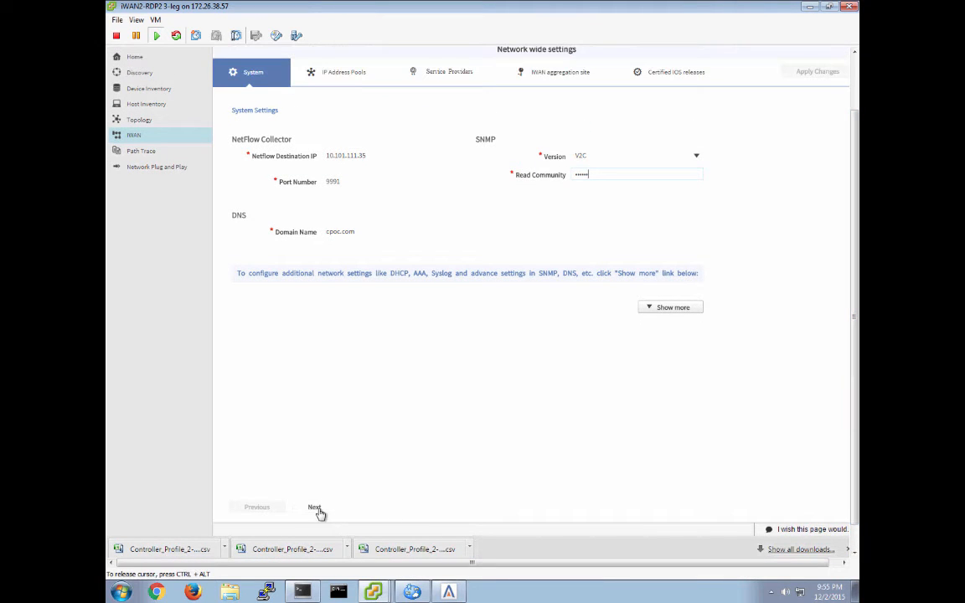
left_click(316, 509)
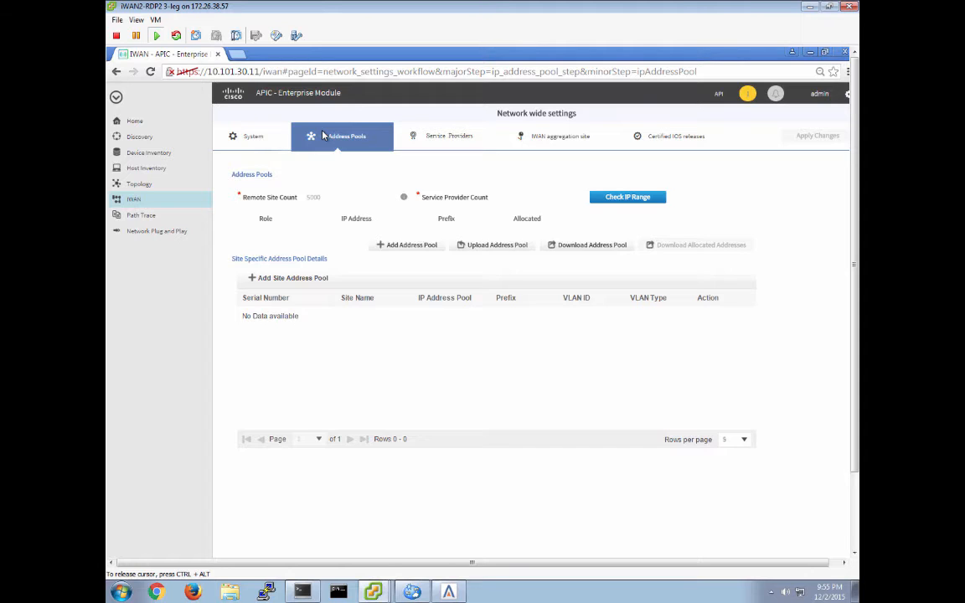
left_click(325, 202)
type("10")
key("Tab")
type("2")
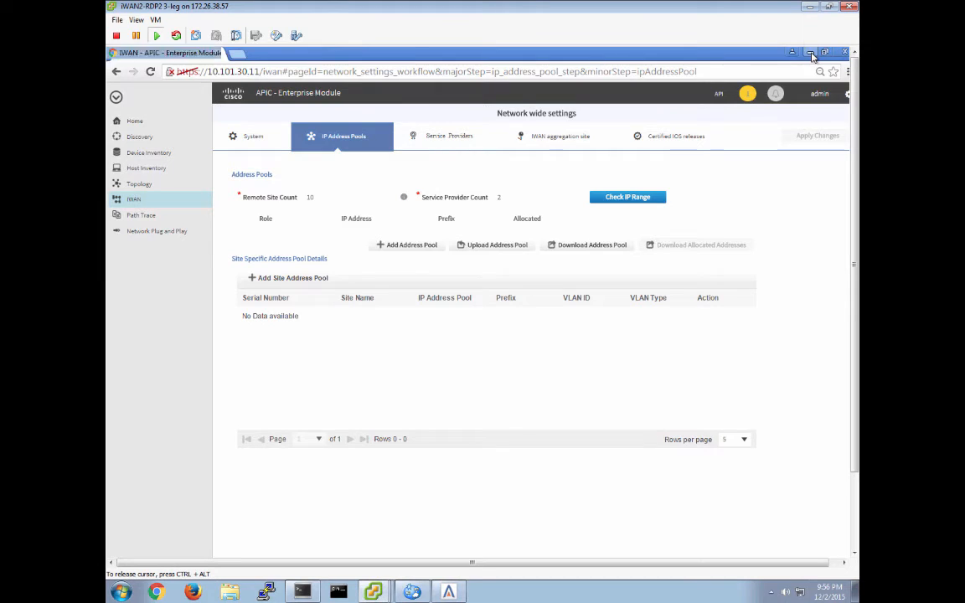
- Open the downloaded Controller_Profile_2-12-2015.csv address pool template from the Downloads folder
left_click(810, 53)
left_click(380, 181)
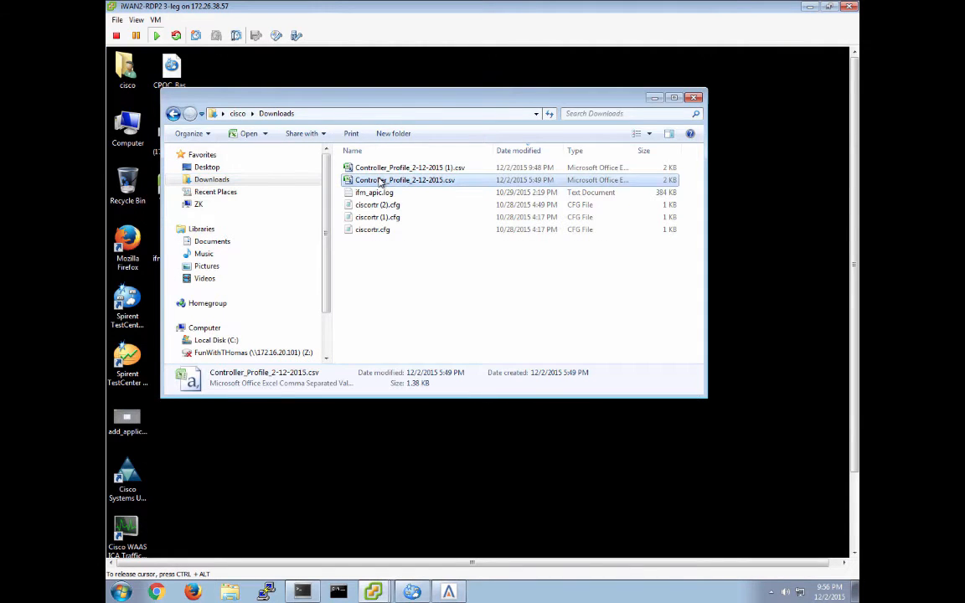
right_click(379, 181)
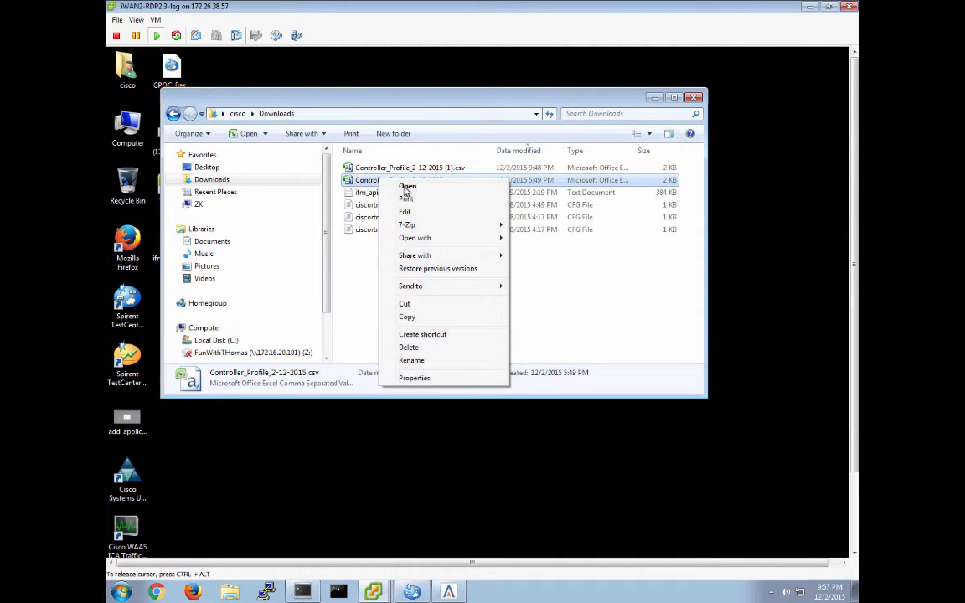
left_click(407, 187)
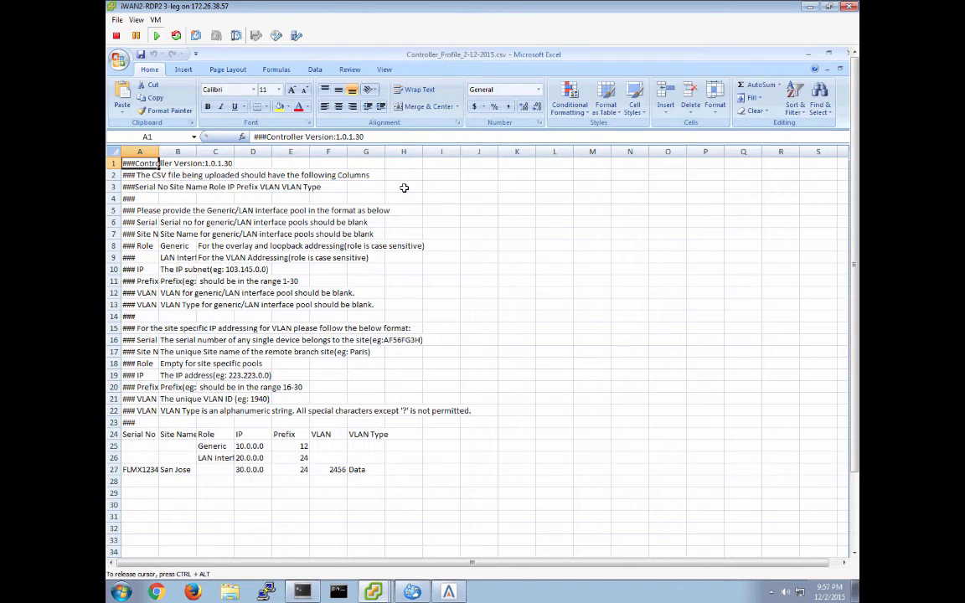
- Widen the spreadsheet columns so the template's instructions and sample rows are readable
double_click(158, 149)
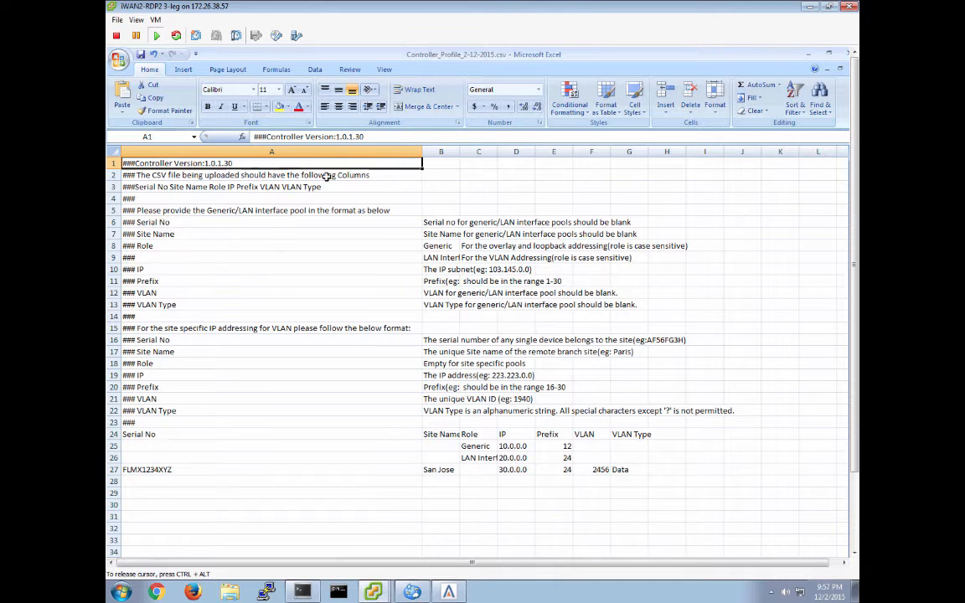
double_click(459, 150)
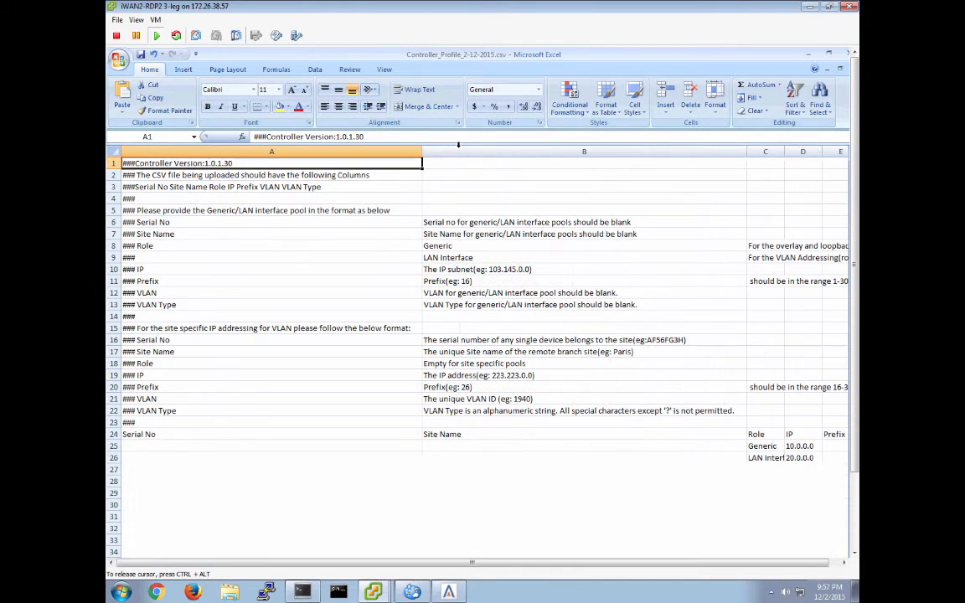
left_click_drag(421, 151, 325, 153)
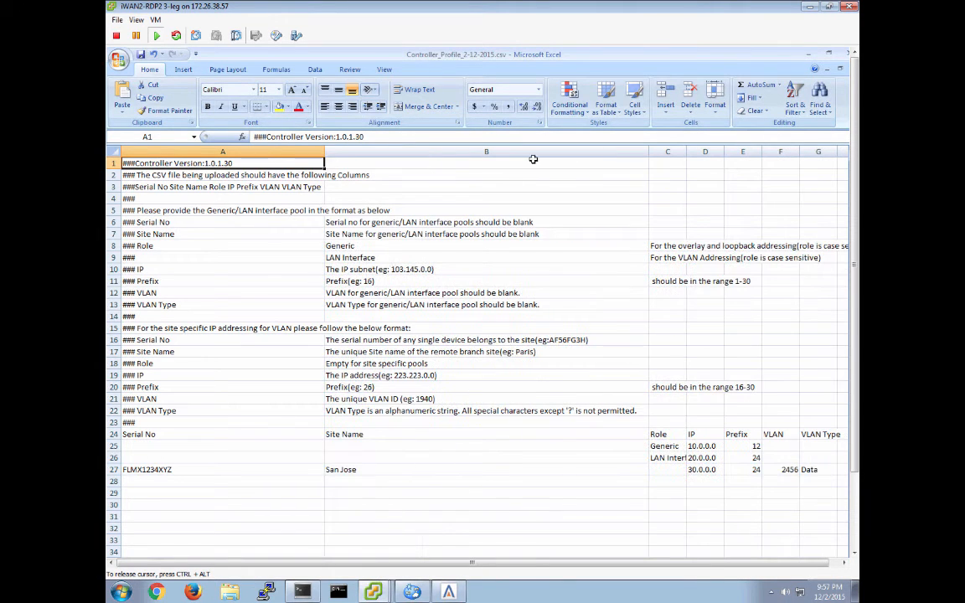
left_click_drag(648, 151, 429, 172)
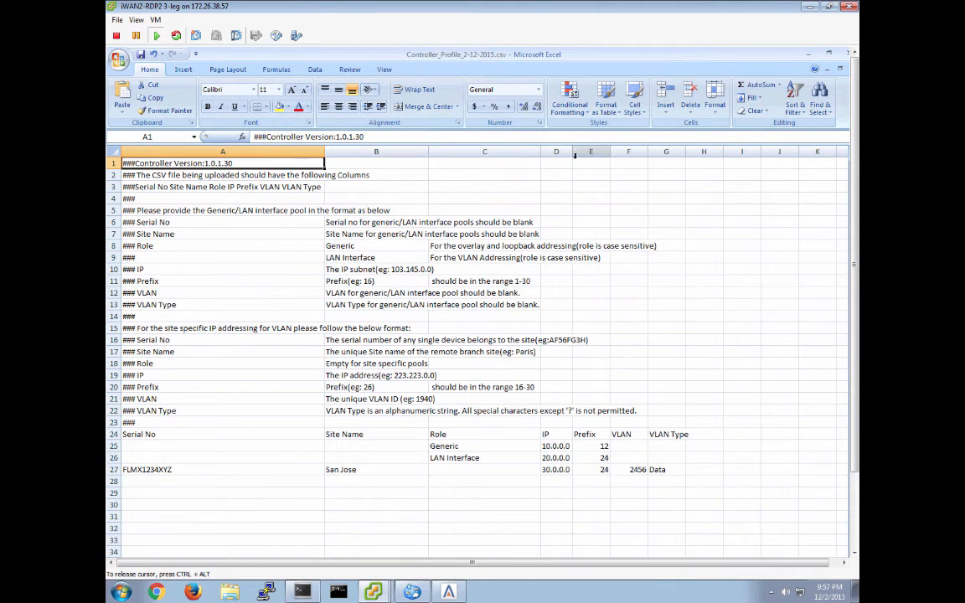
- Review the template's sample Generic, LAN Interface and San Jose site-specific pool rows cell by cell
left_click(151, 470)
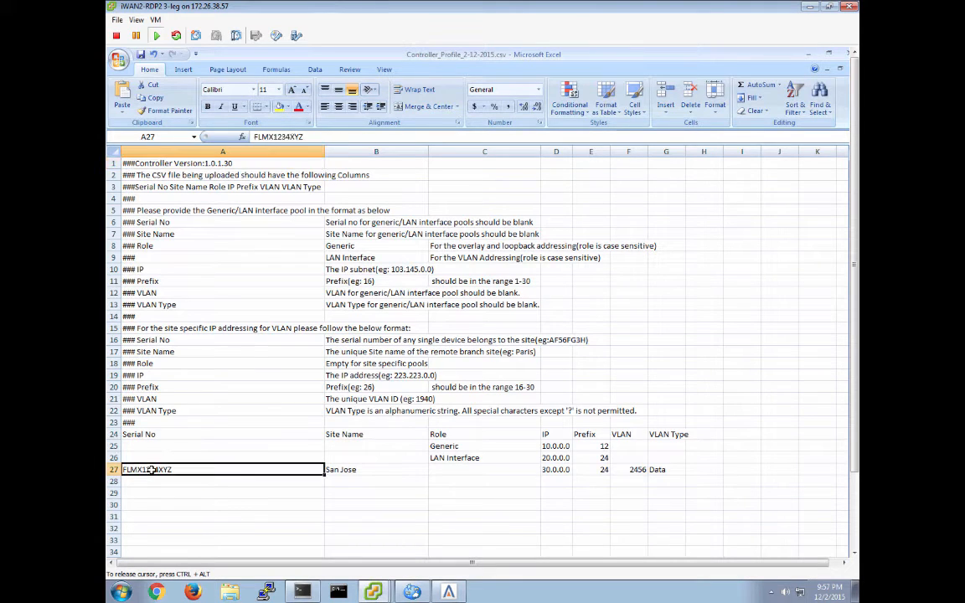
left_click(451, 446)
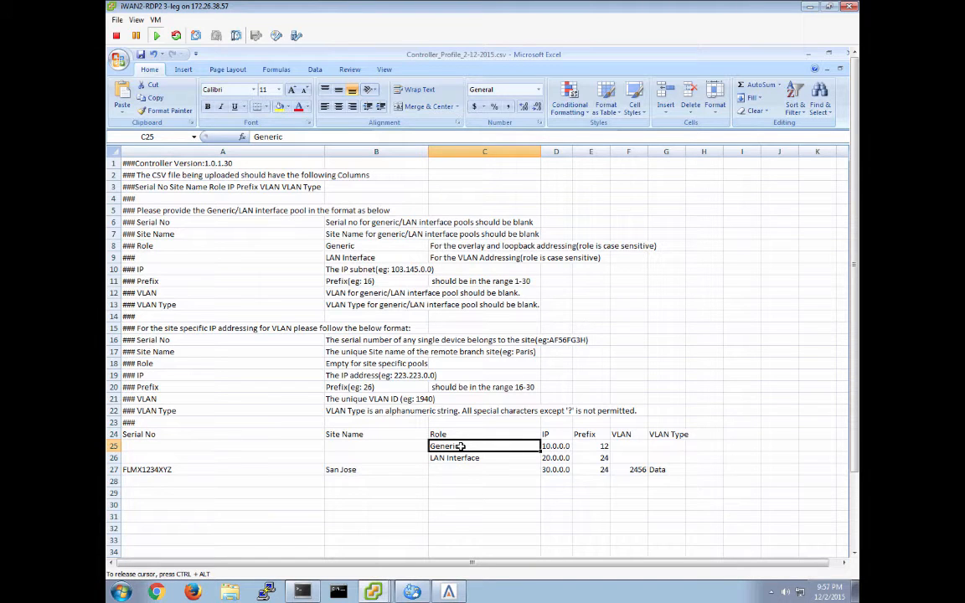
left_click(562, 447)
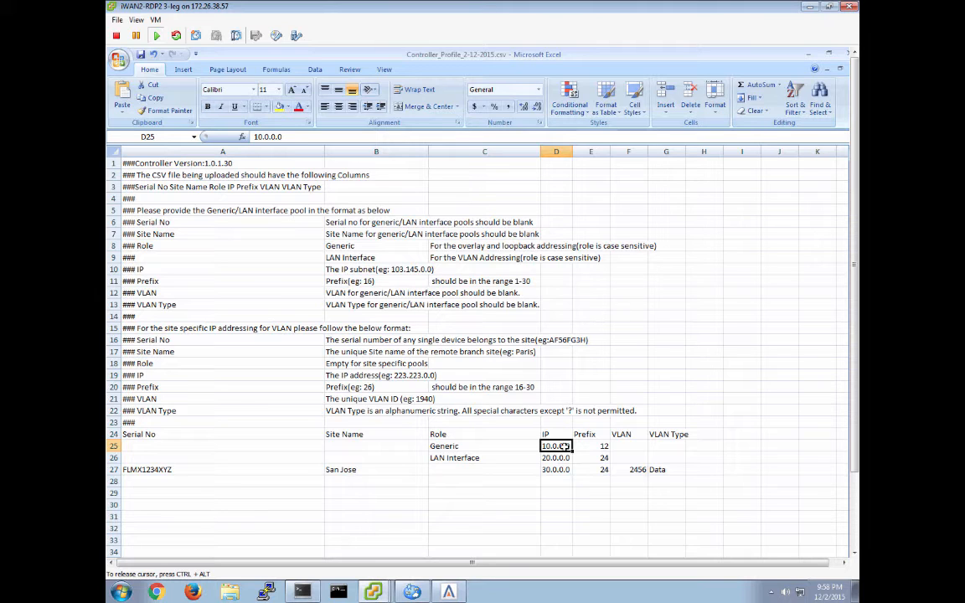
left_click(479, 459)
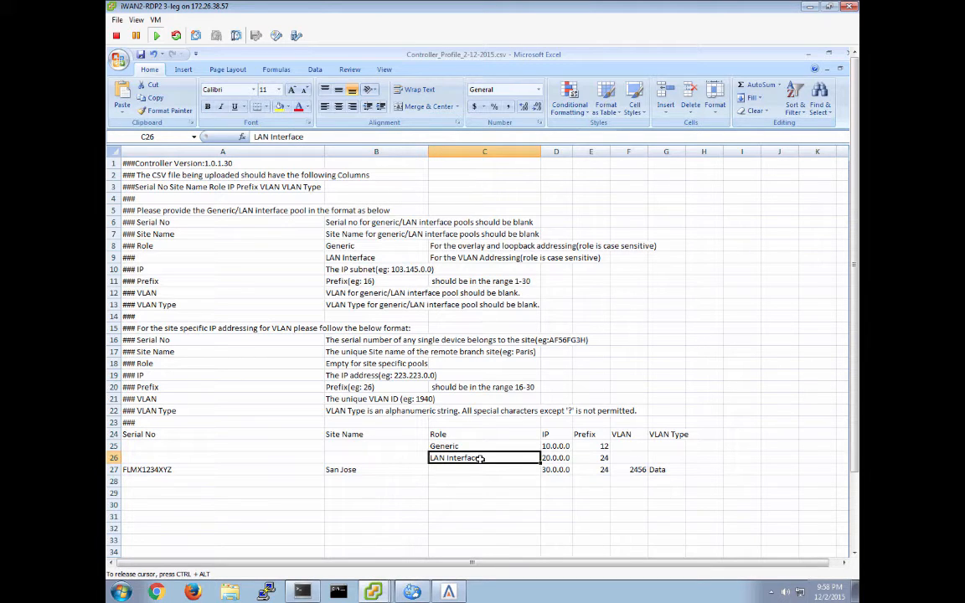
left_click(164, 468)
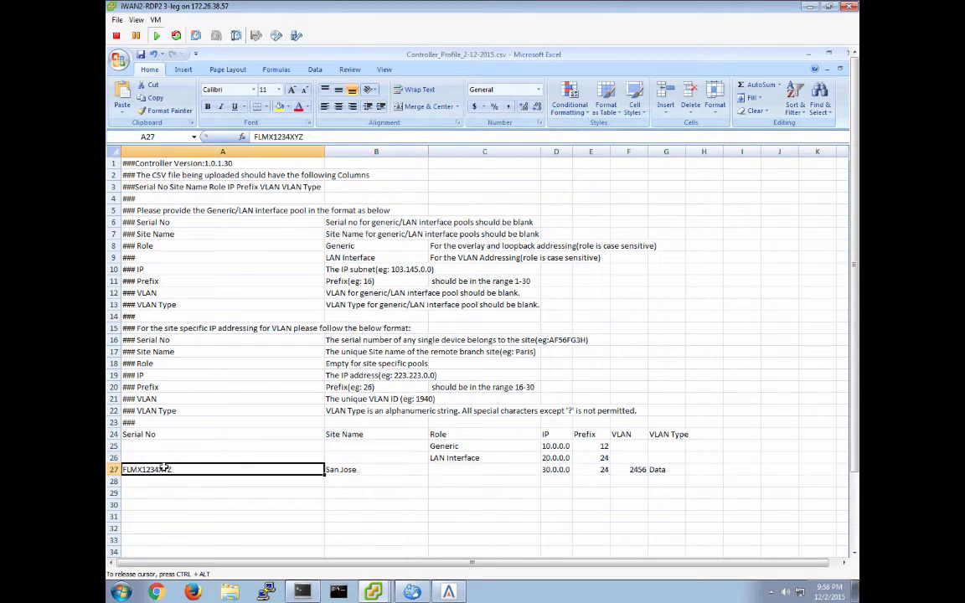
left_click(354, 470)
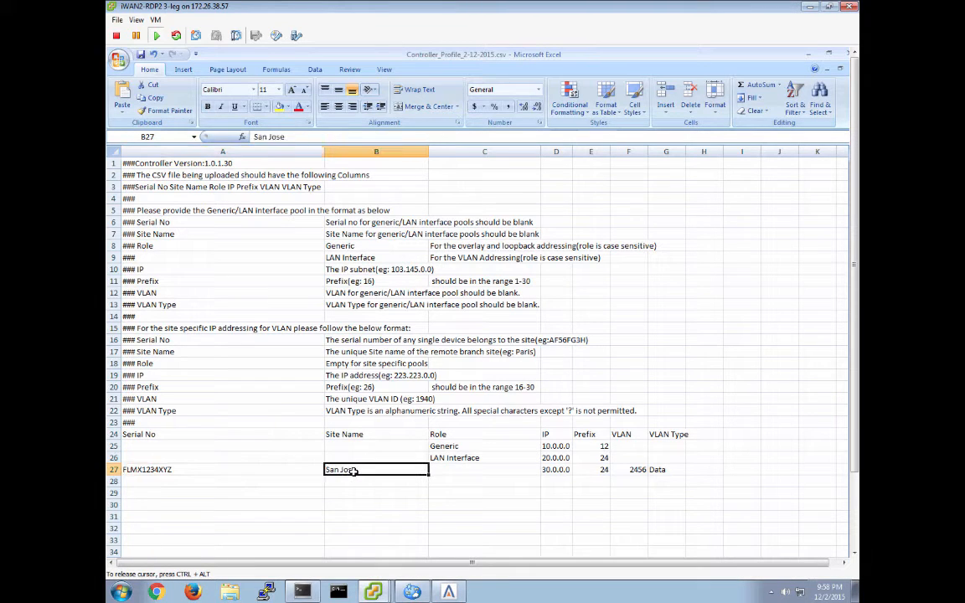
left_click(207, 471)
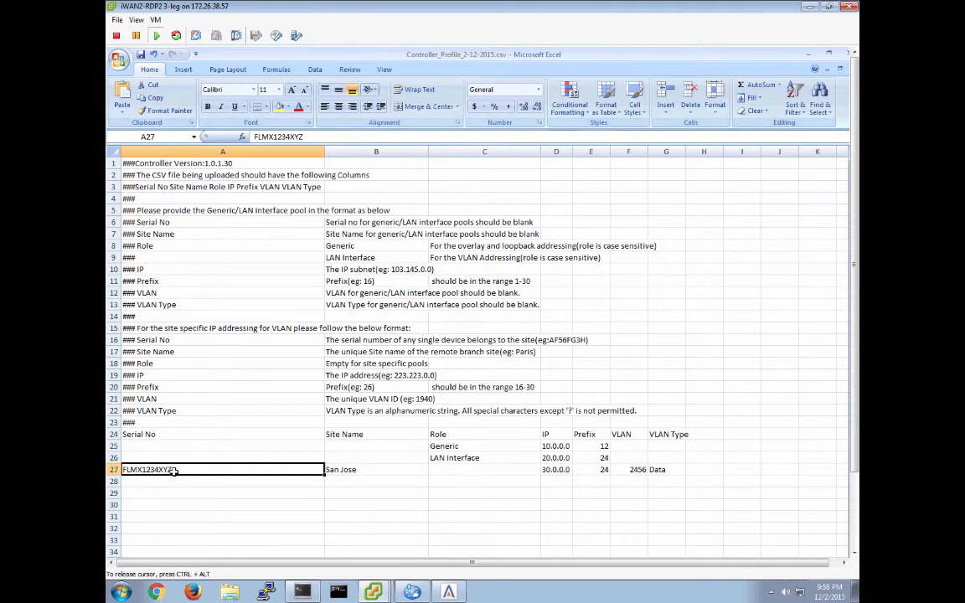
left_click(376, 472)
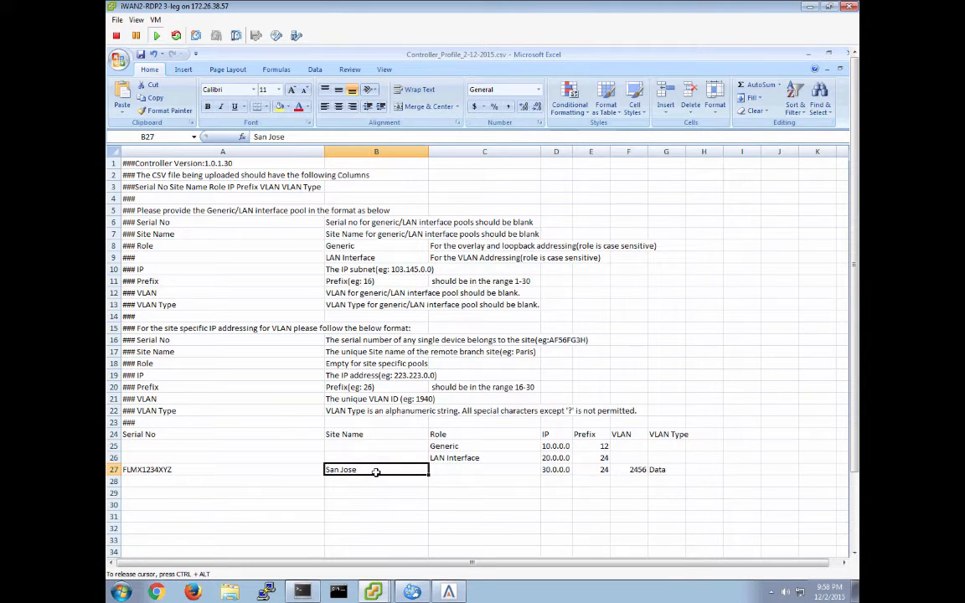
left_click(229, 469)
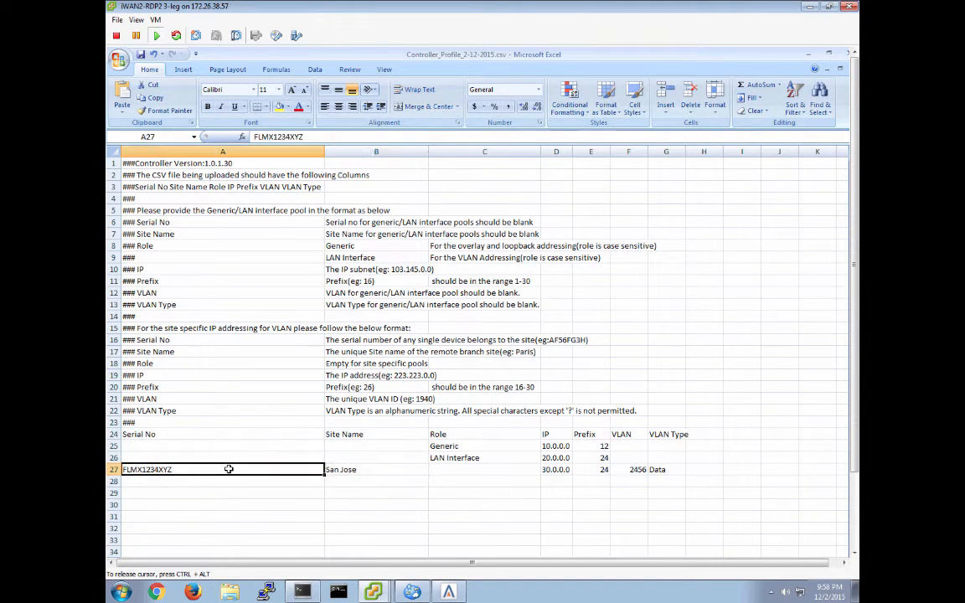
left_click(383, 475)
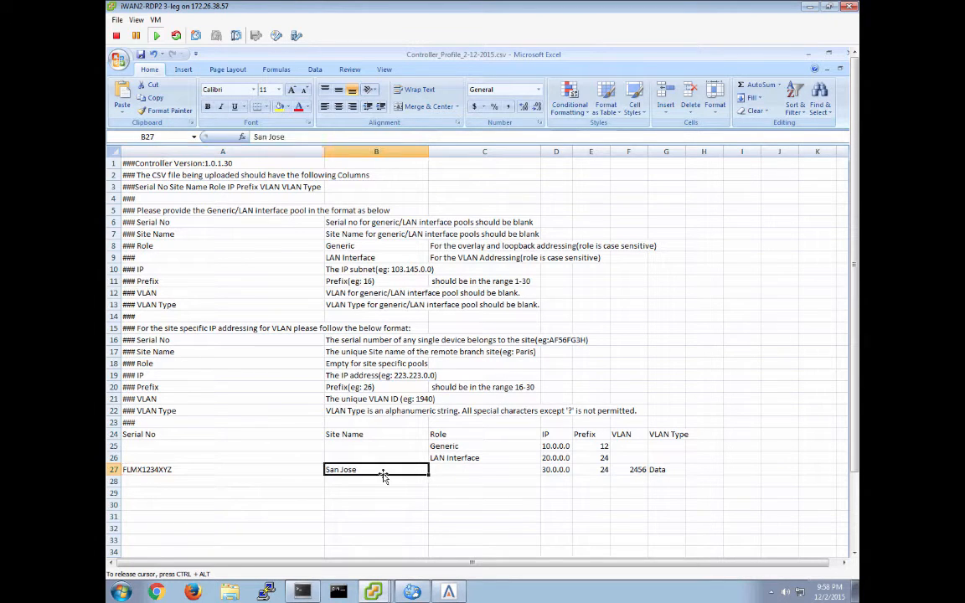
left_click(553, 470)
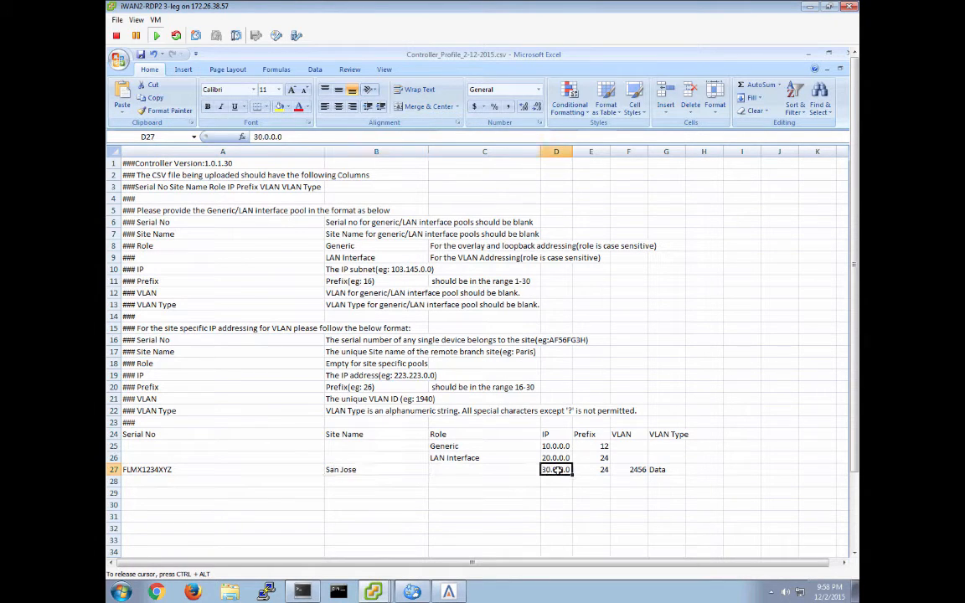
left_click(632, 469)
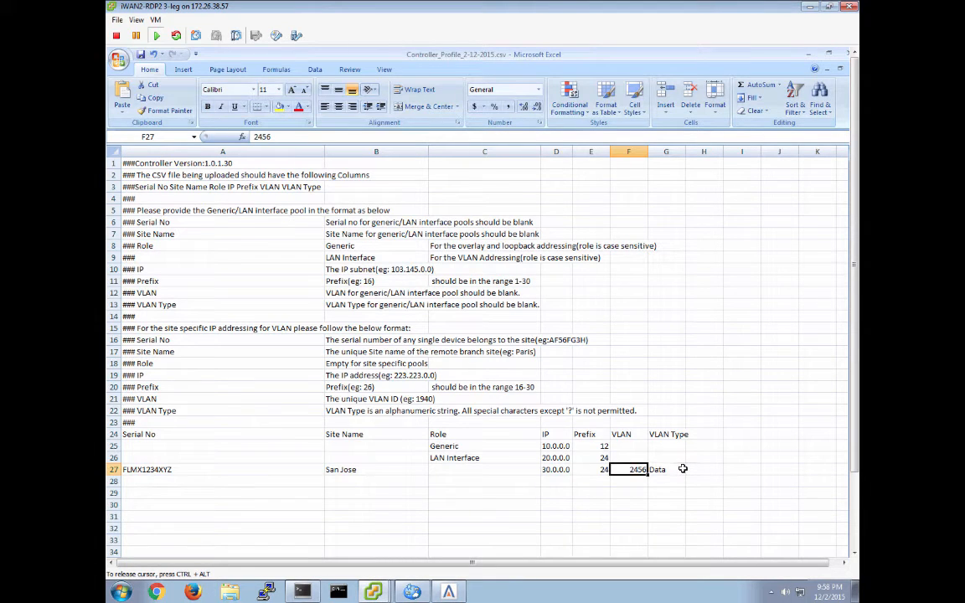
left_click(662, 469)
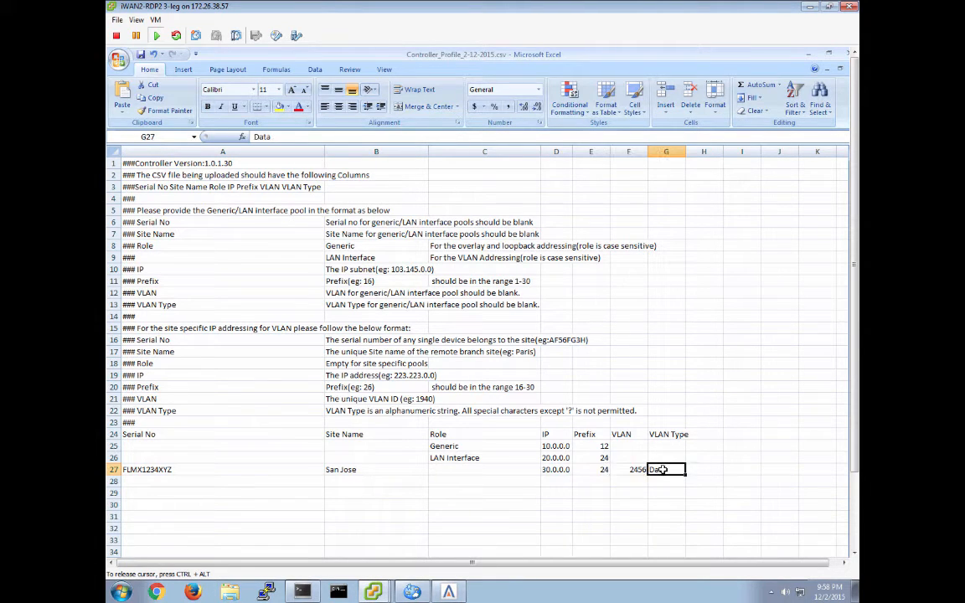
left_click(554, 470)
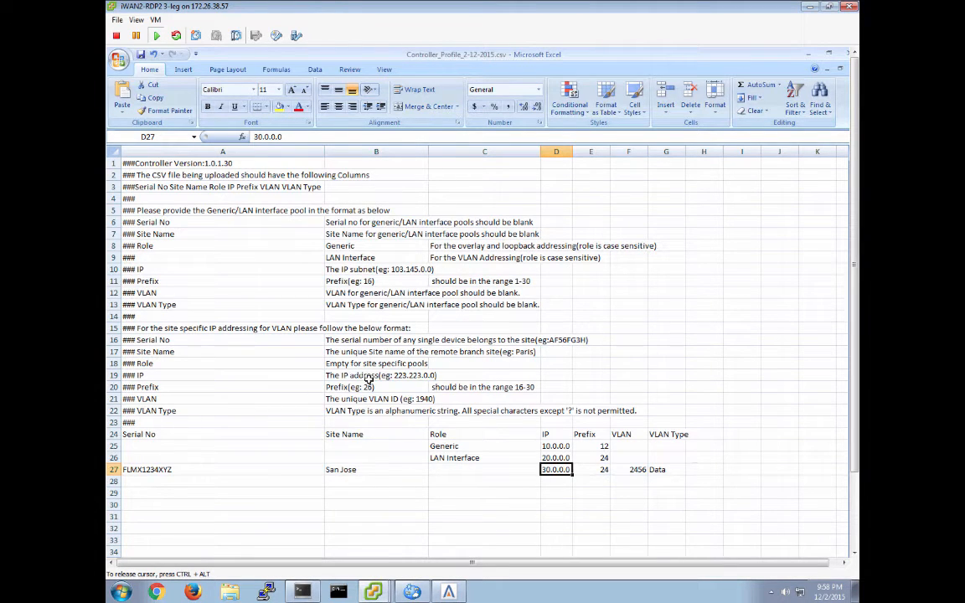
- Return to the browser and add a Generic address pool of 10.99.0.0 with prefix 16
left_click(810, 55)
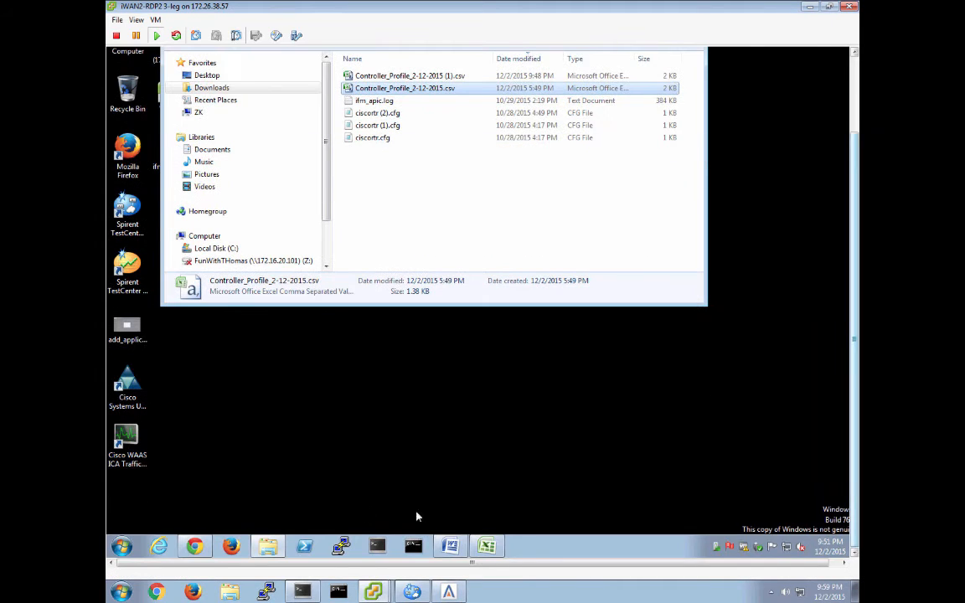
left_click(194, 547)
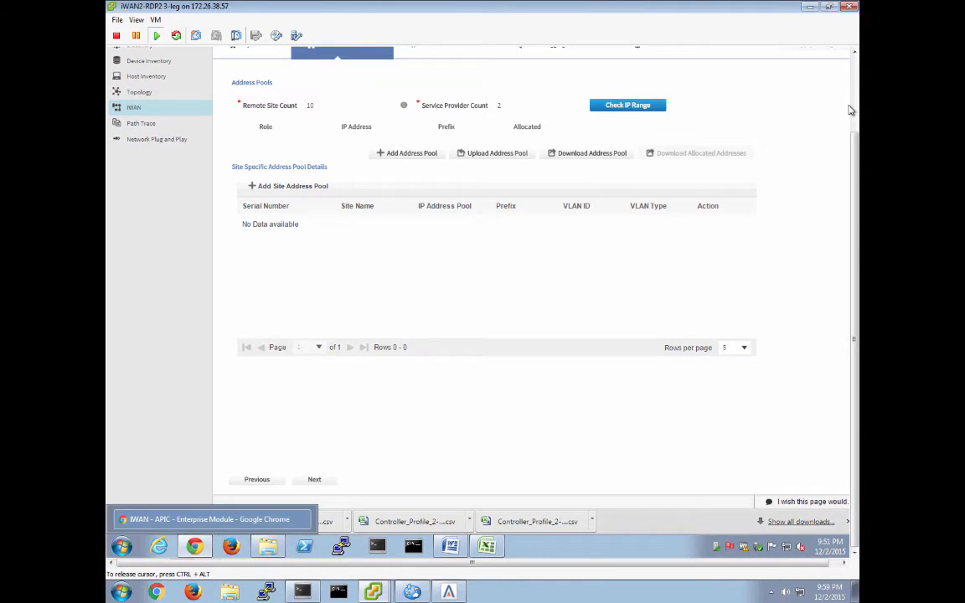
left_click(856, 98)
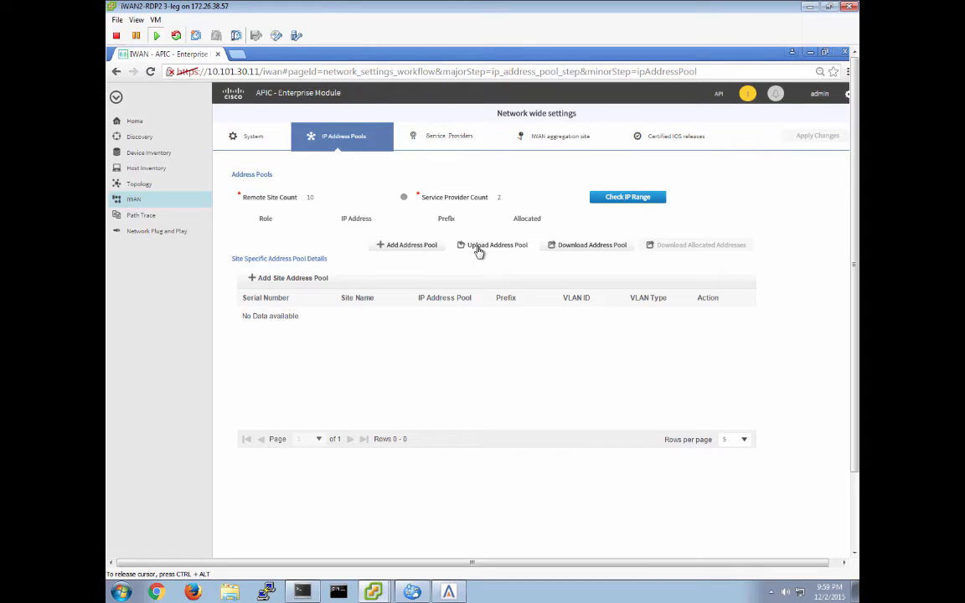
left_click(407, 248)
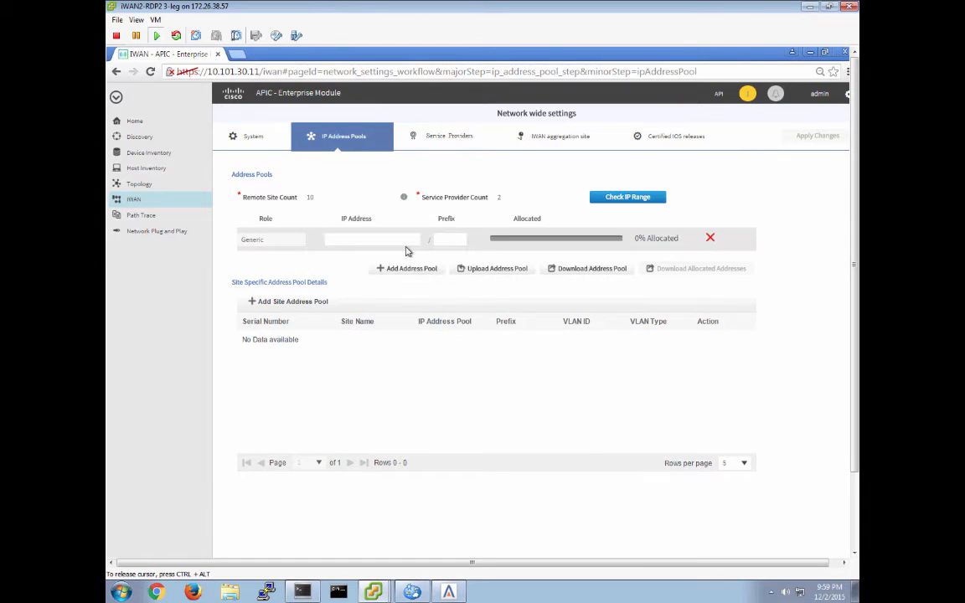
left_click(347, 243)
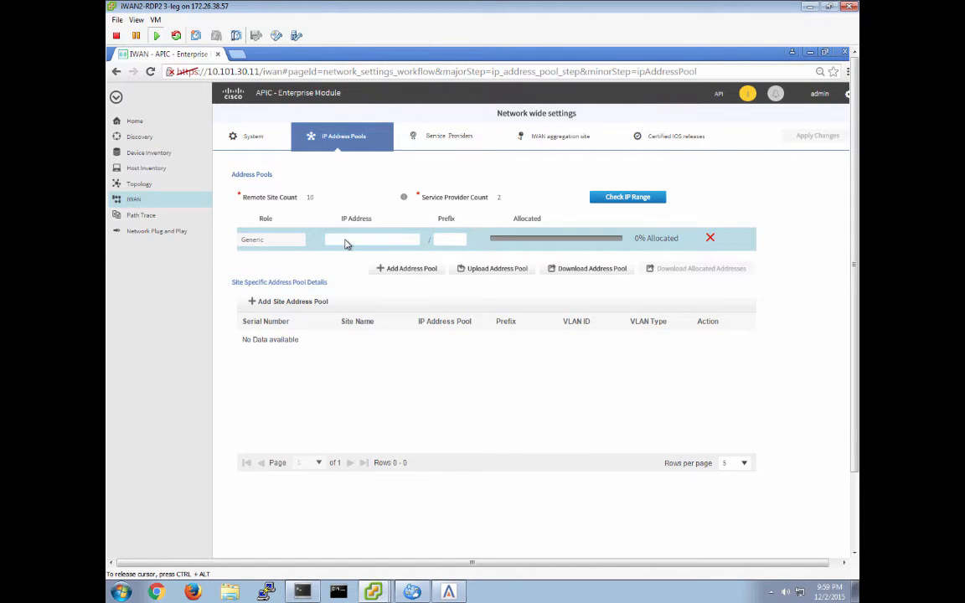
type("10.99.0.0")
key("Tab")
type("16")
- Add a LAN Interface address pool of 10.14.0.0 with prefix 16
left_click(398, 270)
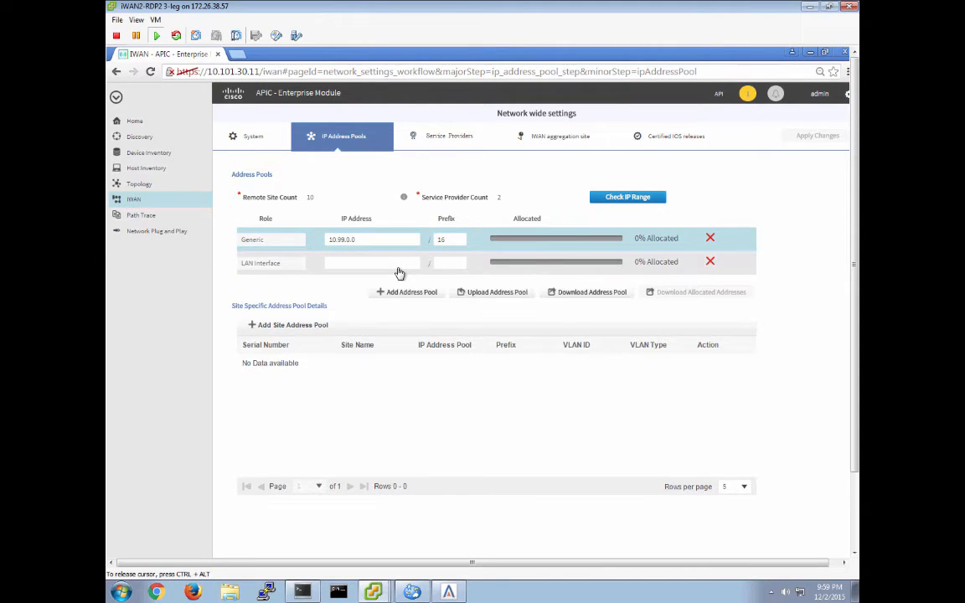
left_click(335, 266)
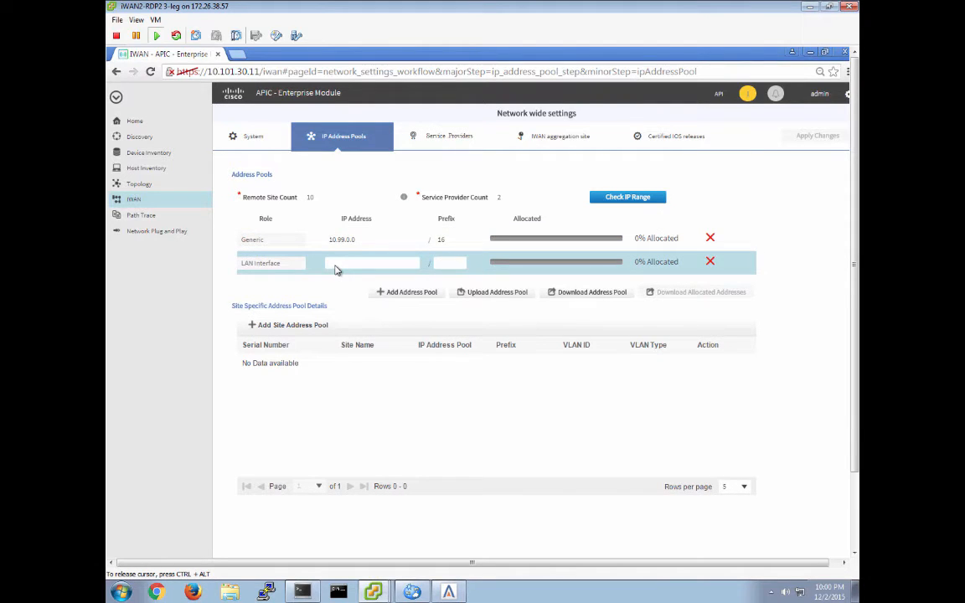
type("10")
type(".14")
type(".0.0")
type("16")
left_click(289, 325)
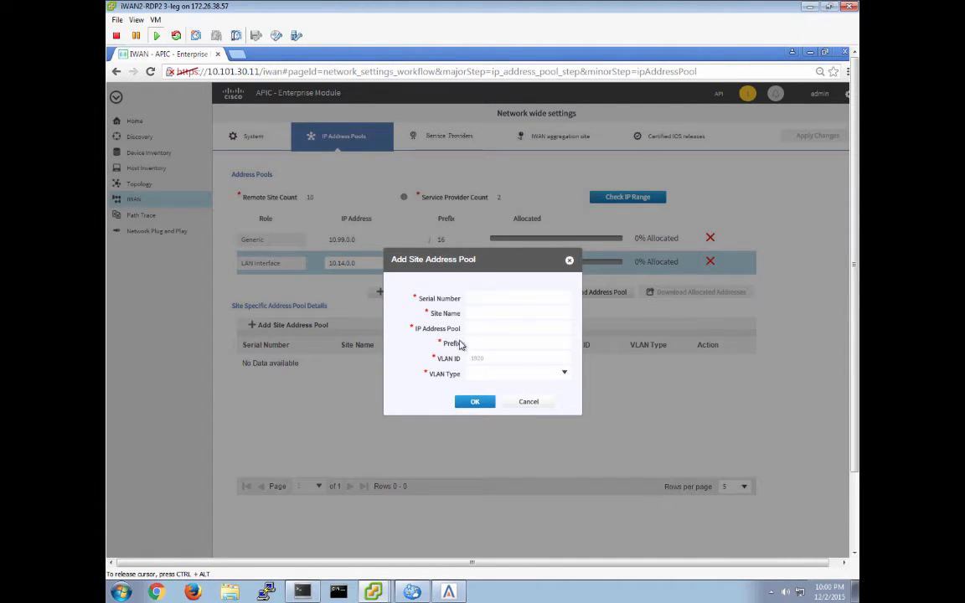
left_click(564, 374)
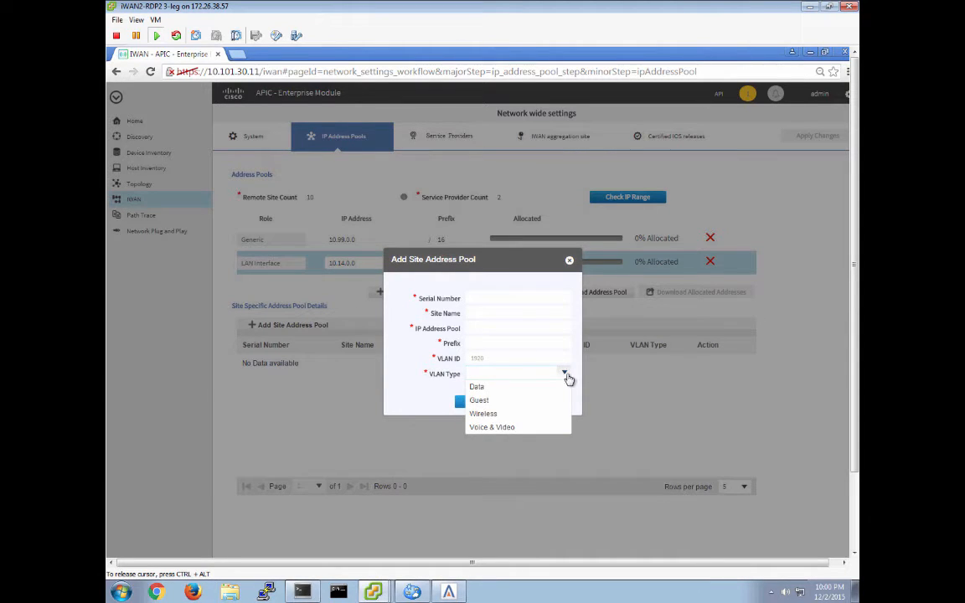
left_click(423, 399)
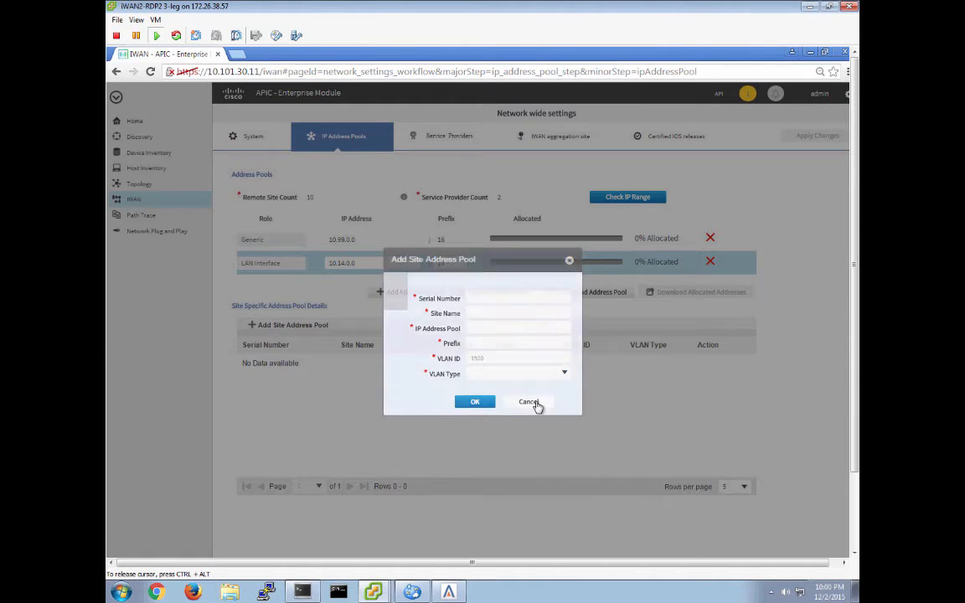
left_click(535, 403)
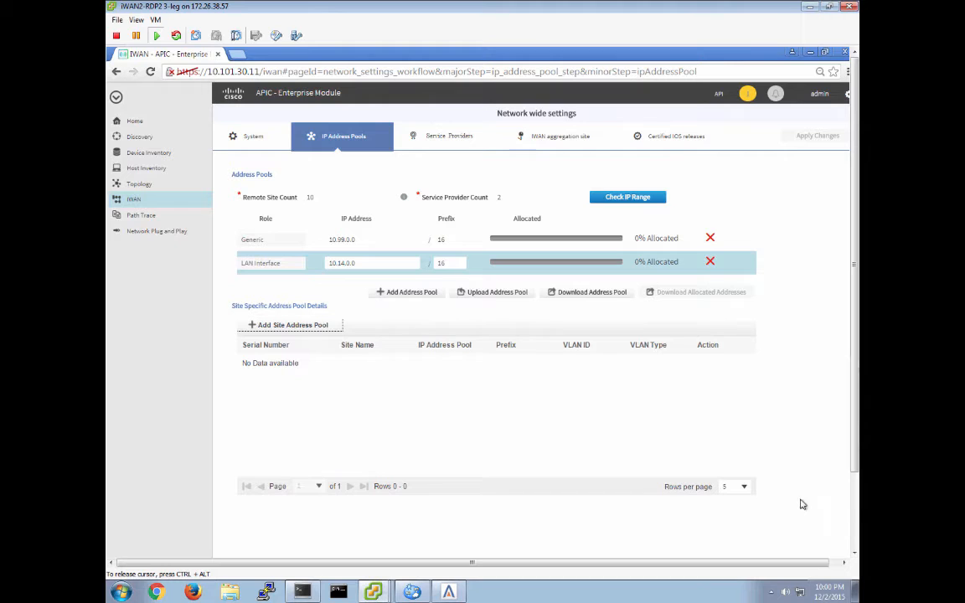
- Remove the extra empty address pool row and advance to the Service Providers step
left_click(406, 291)
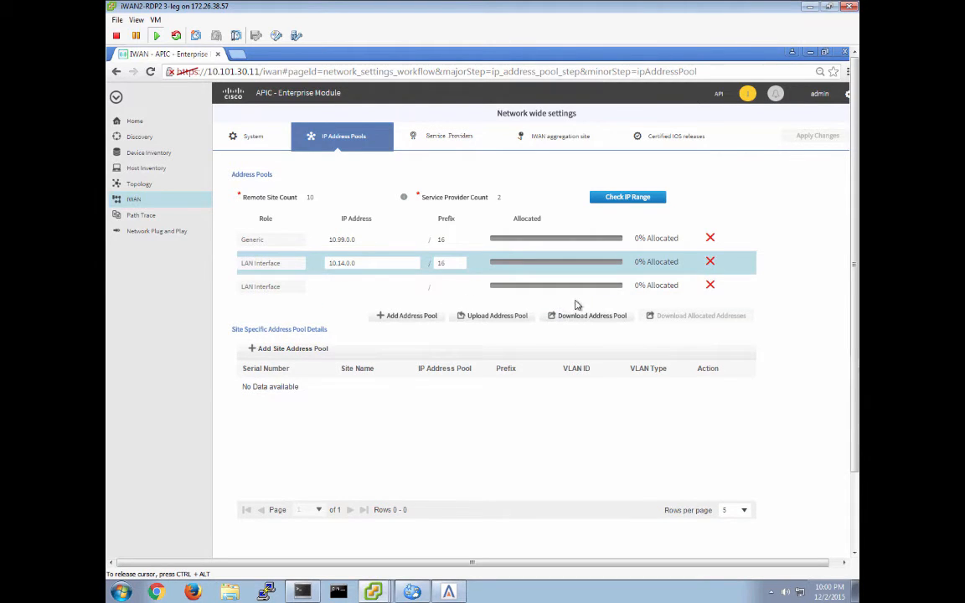
left_click(710, 287)
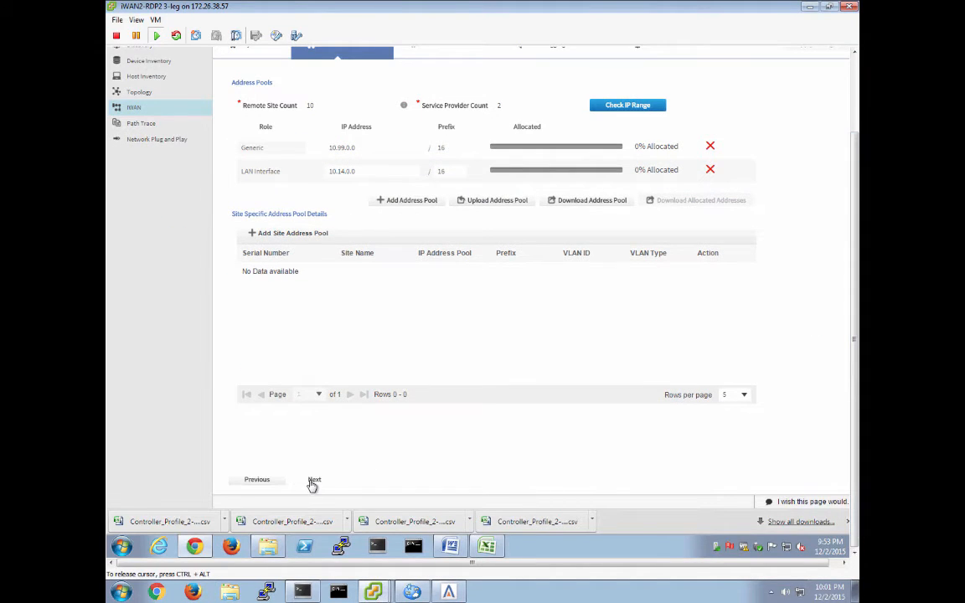
left_click(312, 481)
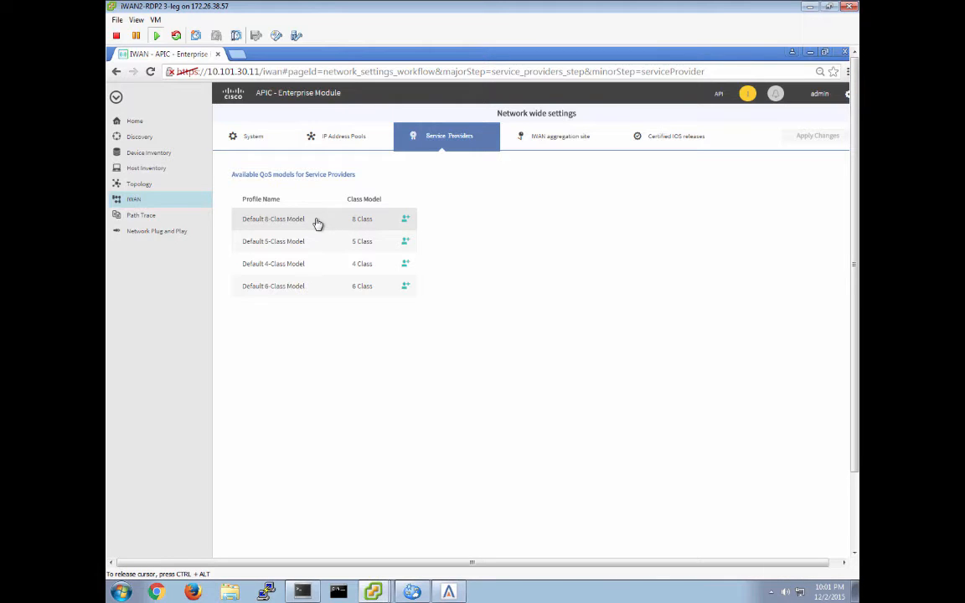
- Examine the default QoS class models, including their advanced DSCP settings and the add-profile form for the 6-class model
left_click(289, 221)
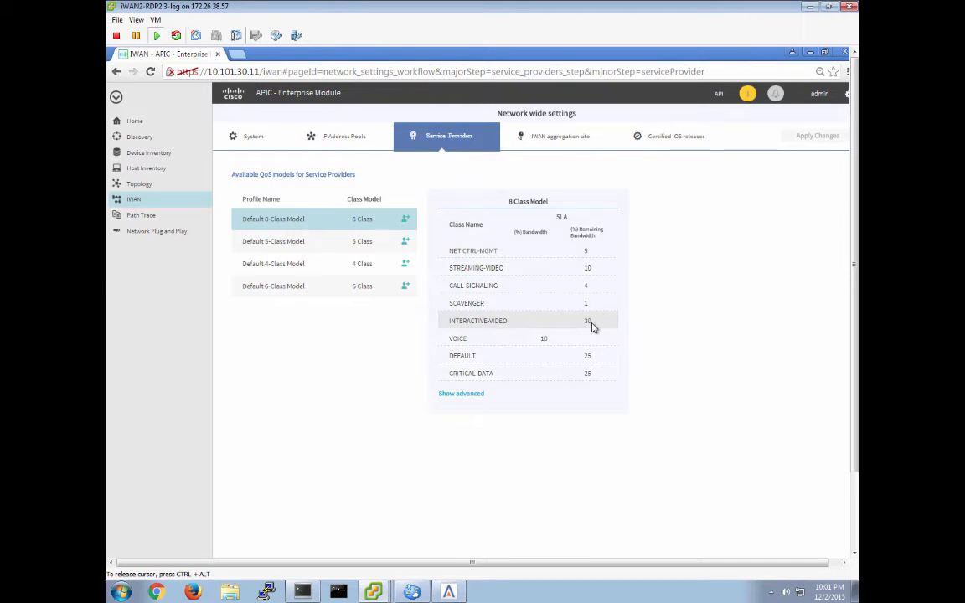
left_click(462, 393)
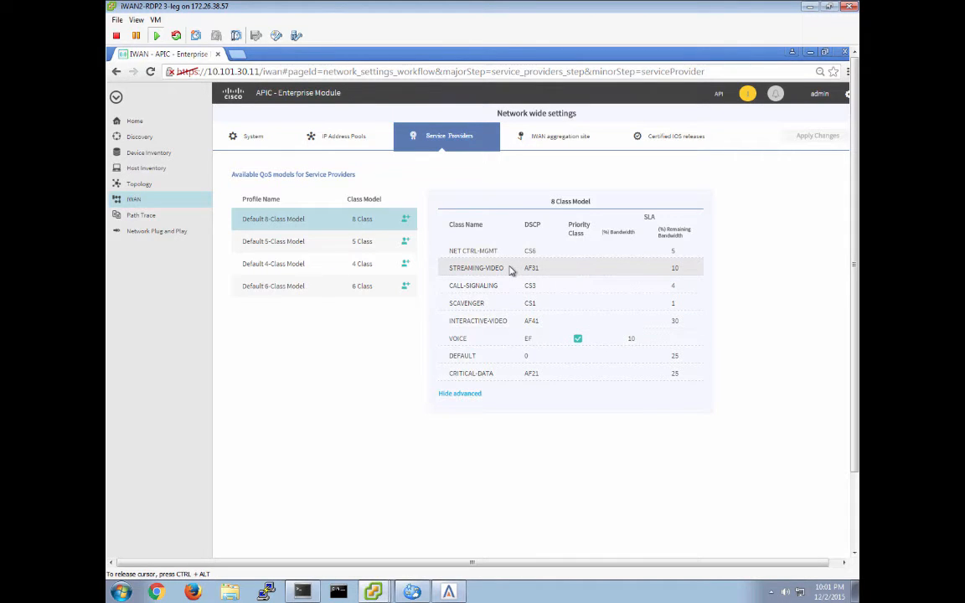
left_click(303, 289)
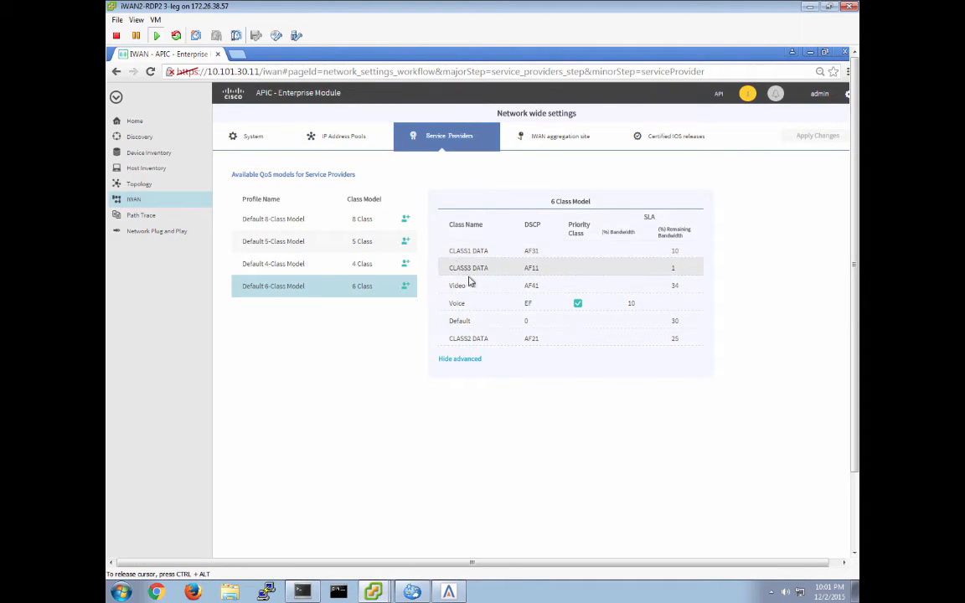
left_click(458, 360)
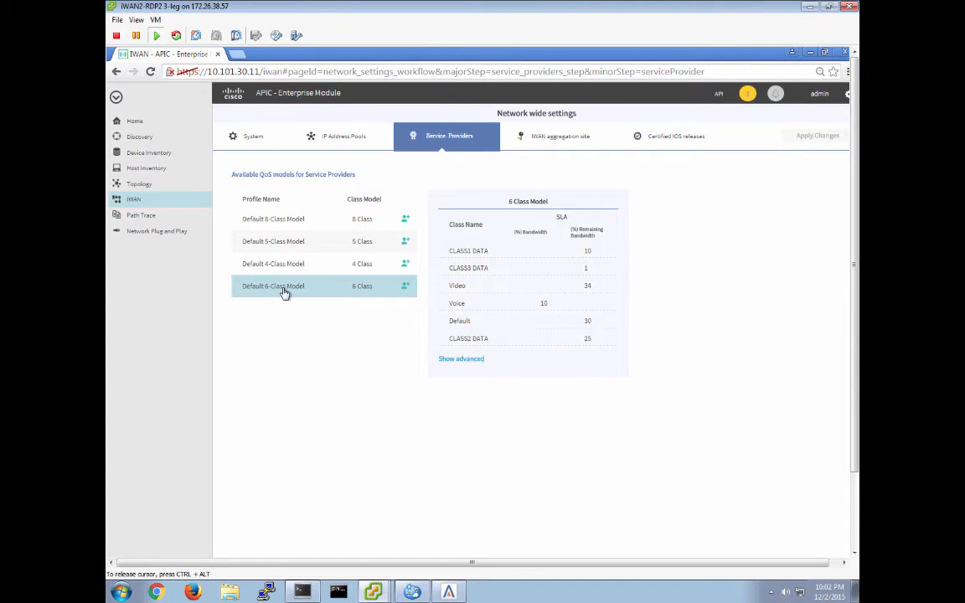
left_click(405, 287)
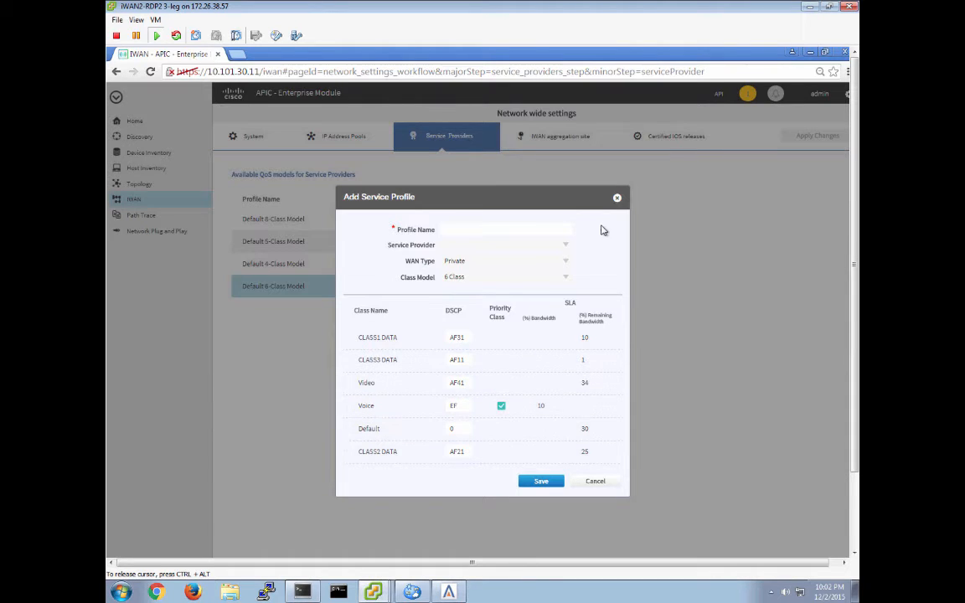
left_click(617, 196)
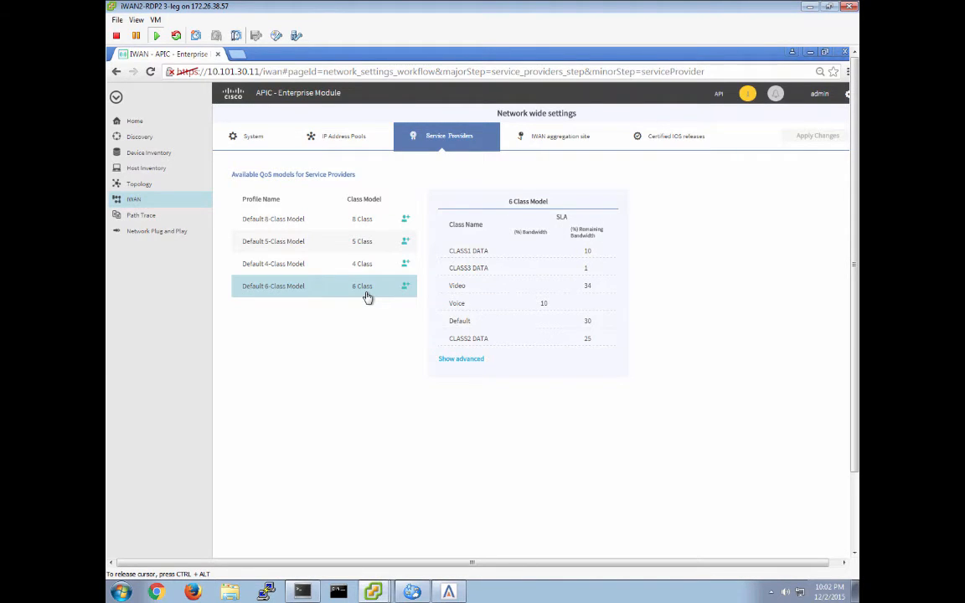
- Advance from Service Providers to the IWAN aggregation site configuration
left_click(854, 539)
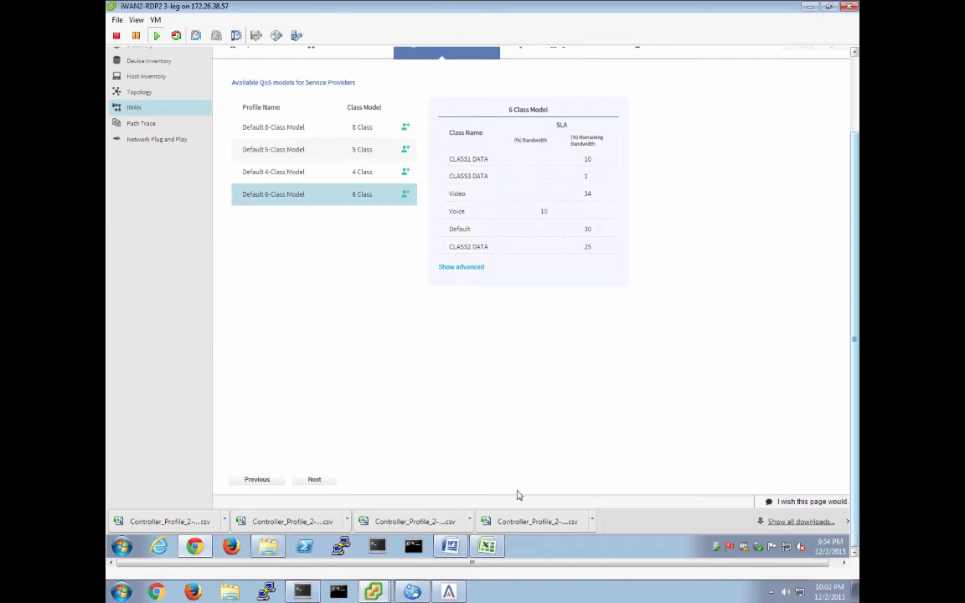
left_click(315, 479)
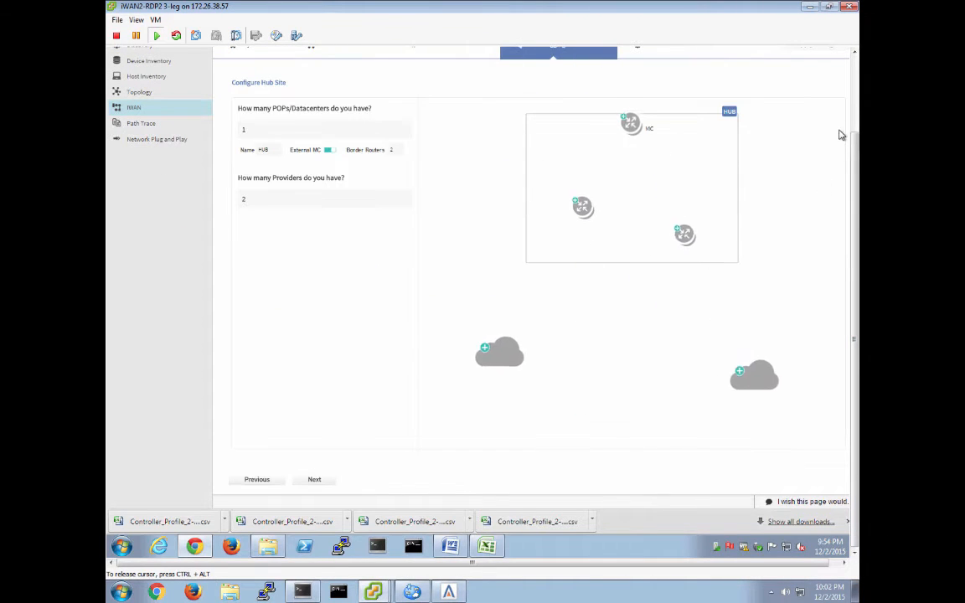
left_click(851, 94)
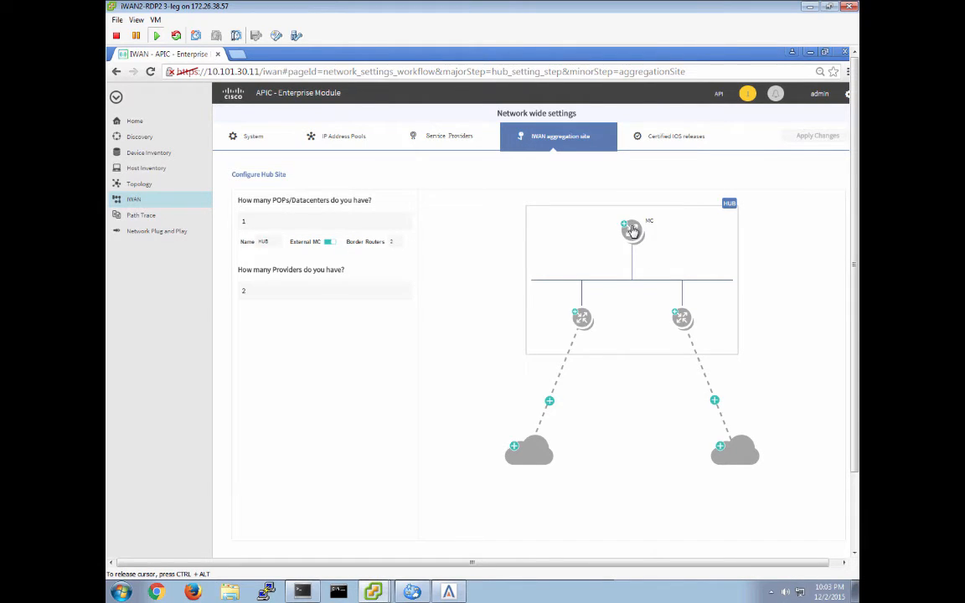
- Enter 10.101.111.14 as the management IP of the hub's MC router and validate it
left_click(632, 229)
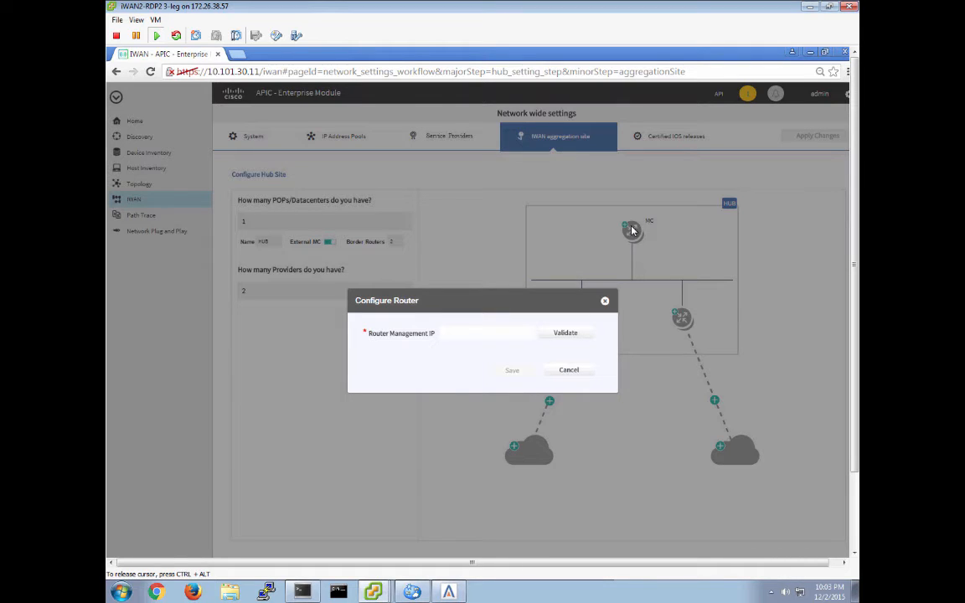
left_click(448, 335)
type("10.101.111.14")
key("super+Tab")
key("super+Tab")
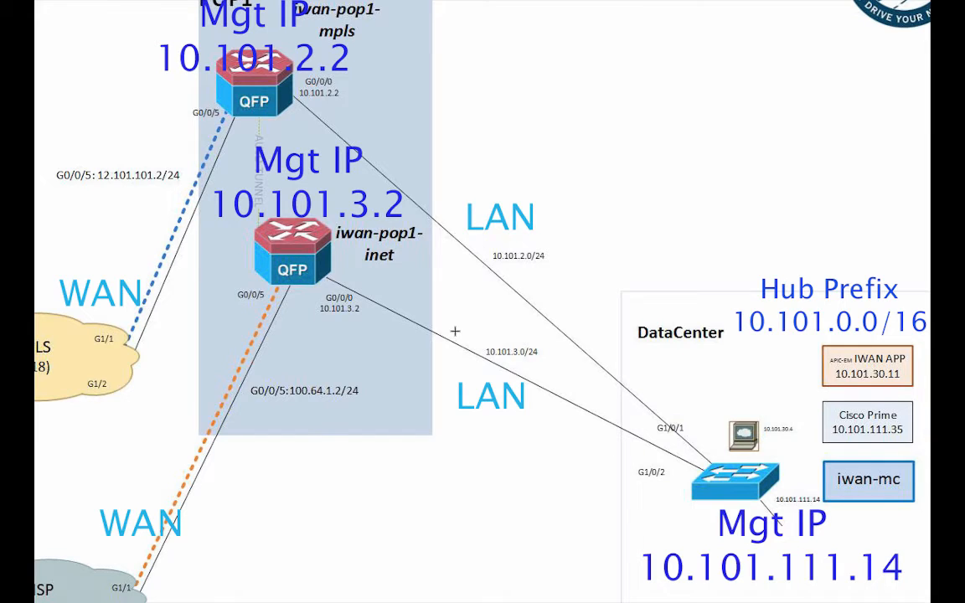
key("super+Tab")
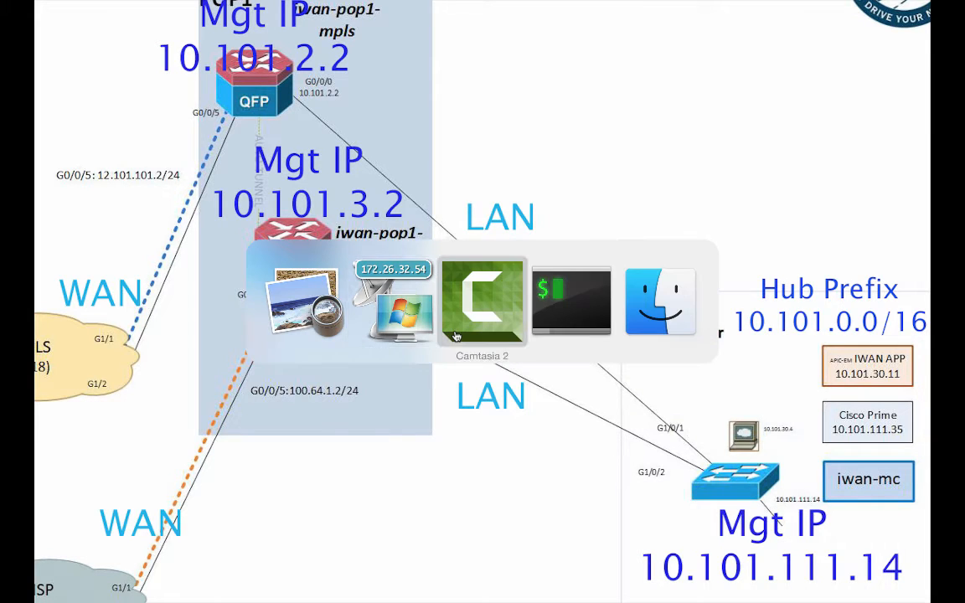
key("super+Tab")
key("super+Tab")
key("super+Tab")
key("super+Tab")
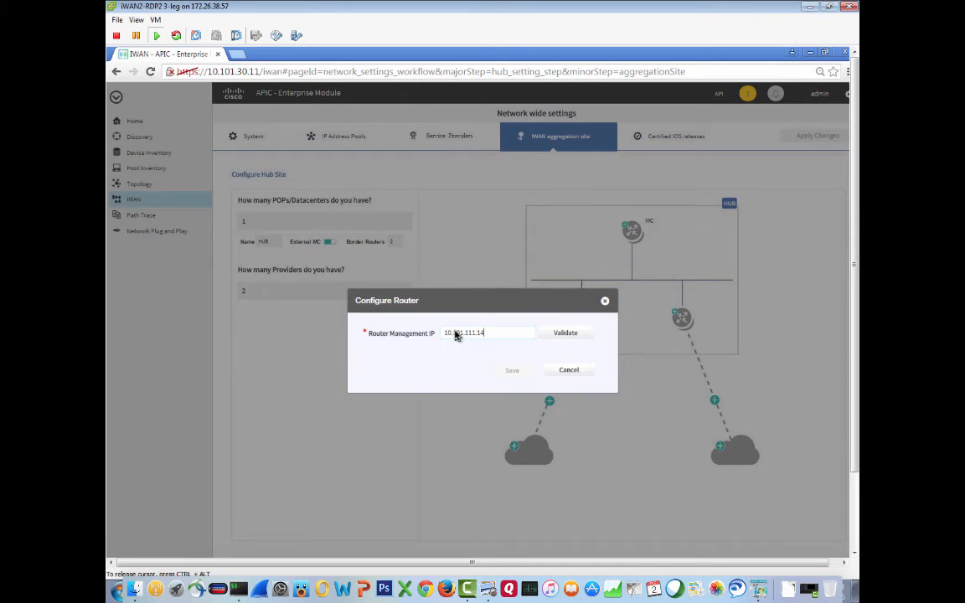
left_click(570, 333)
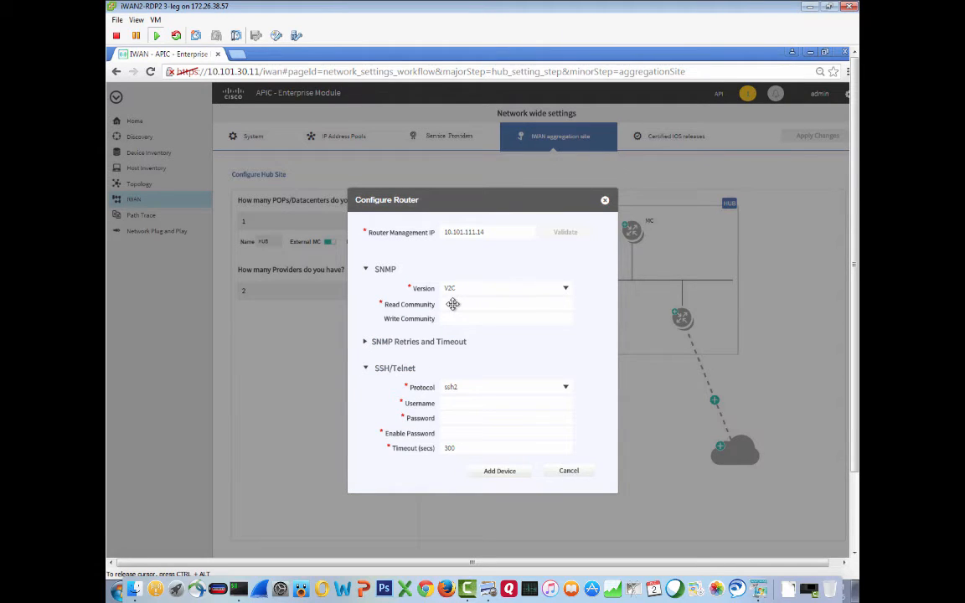
- Set the MC router's SNMP read community to public and write community to private
left_click(467, 304)
type("public")
key("BackSpace")
key("BackSpace")
key("BackSpace")
key("BackSpace")
key("BackSpace")
key("BackSpace")
type("public")
key("Tab")
type("private")
key("Tab")
key("Tab")
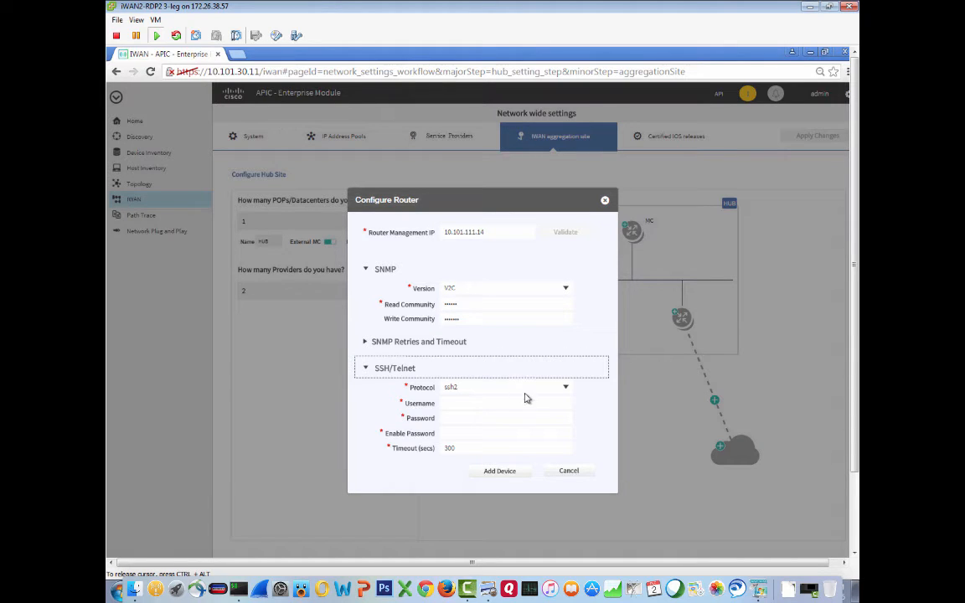
key("Tab")
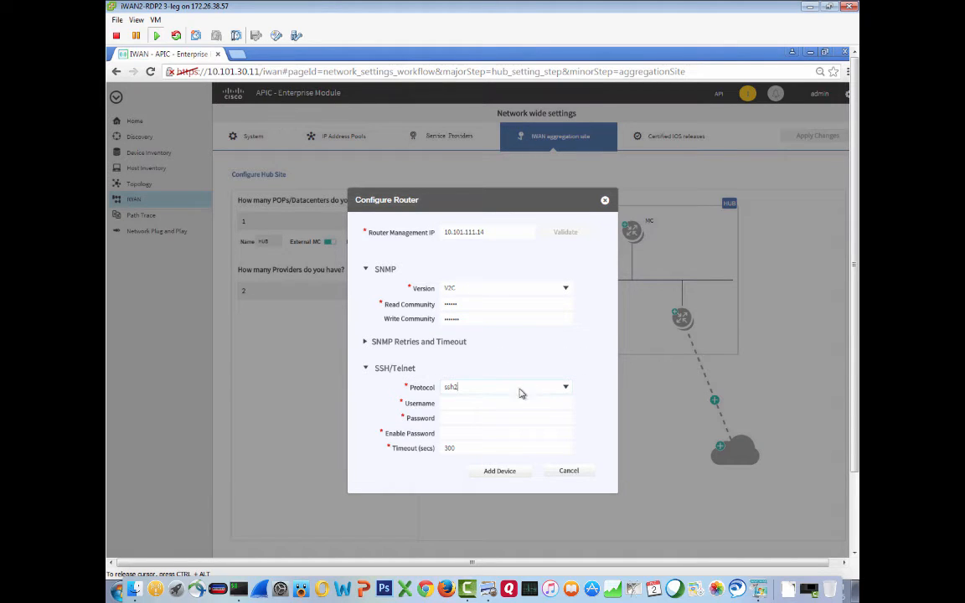
- Choose telnet as protocol, enter username admin plus the login and enable passwords, and add the MC device
left_click(566, 390)
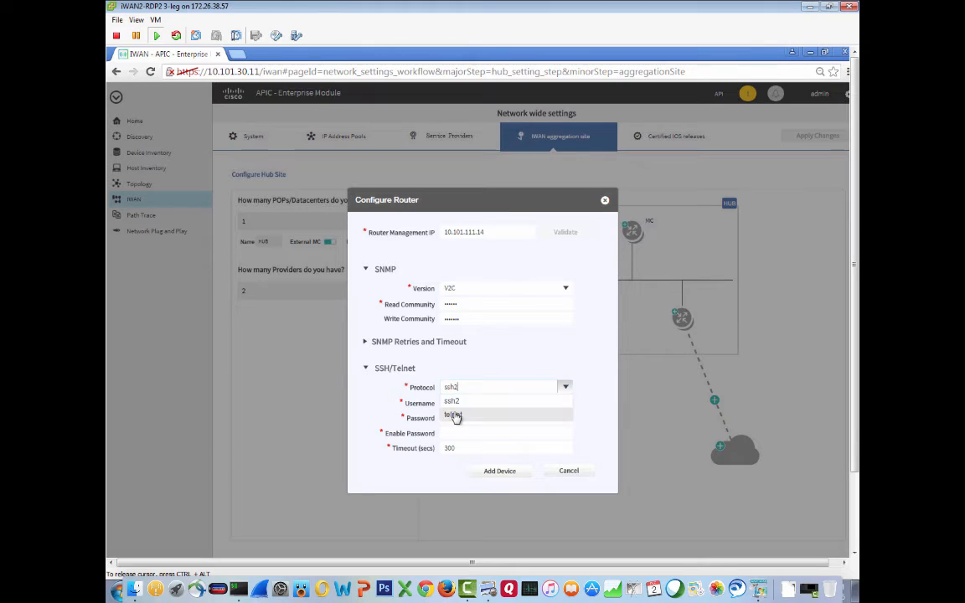
left_click(457, 416)
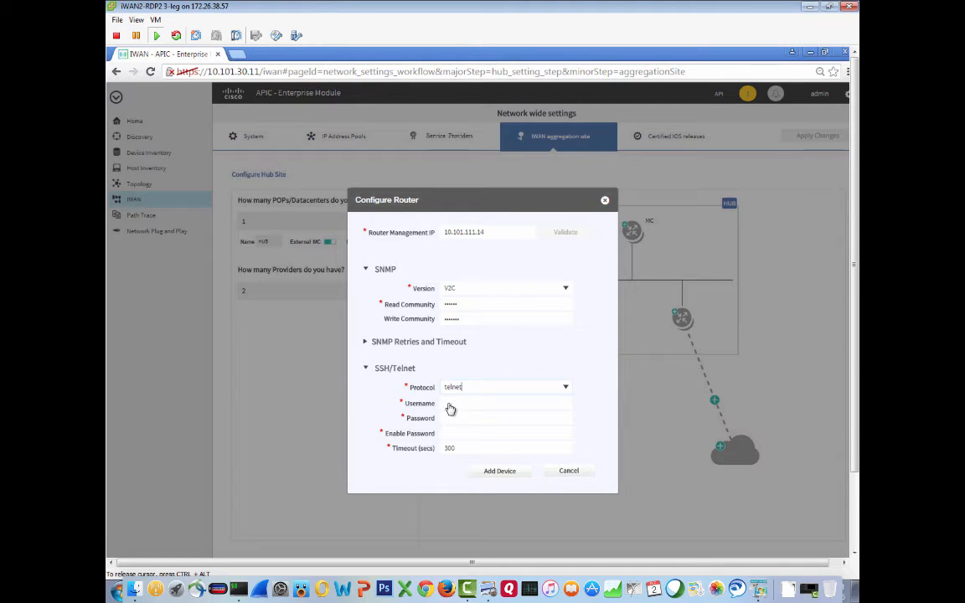
left_click(464, 406)
type("admin")
key("Tab")
type("cisco123cisco123")
left_click(497, 473)
left_click(498, 473)
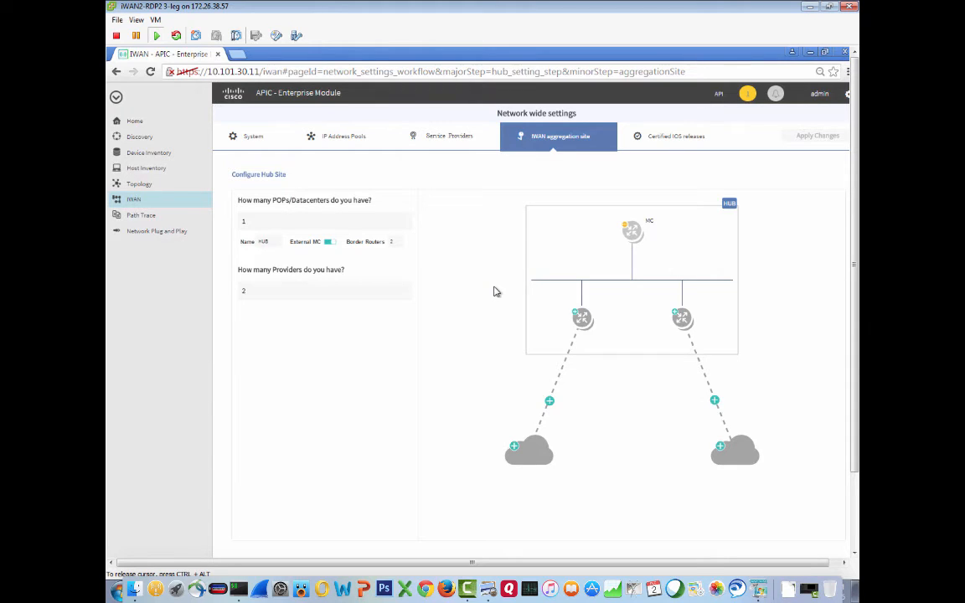
- Select the MC's LAN IP-interface 10.101.111.14 - GigabitEthernet2 and save it
left_click(633, 234)
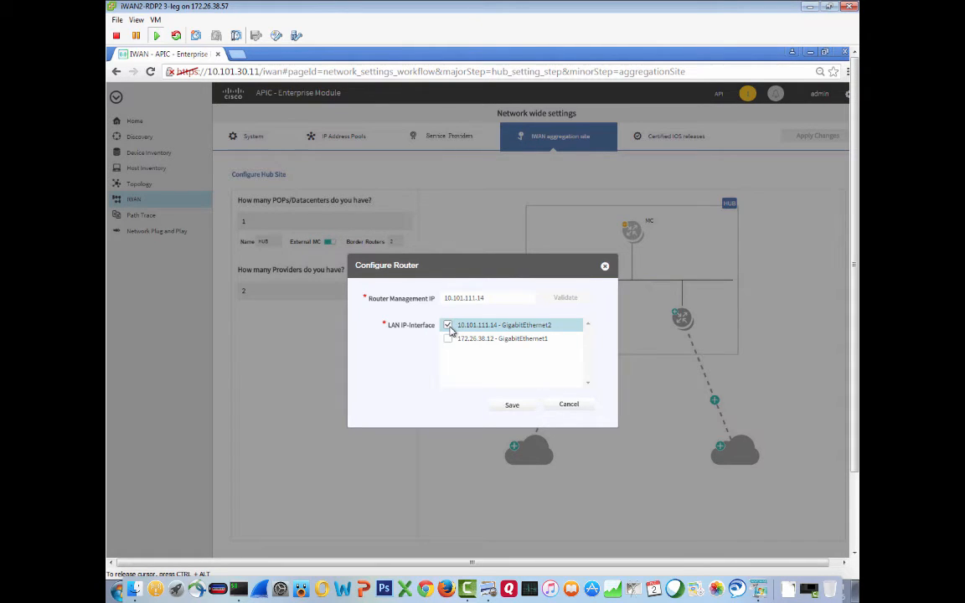
left_click(512, 405)
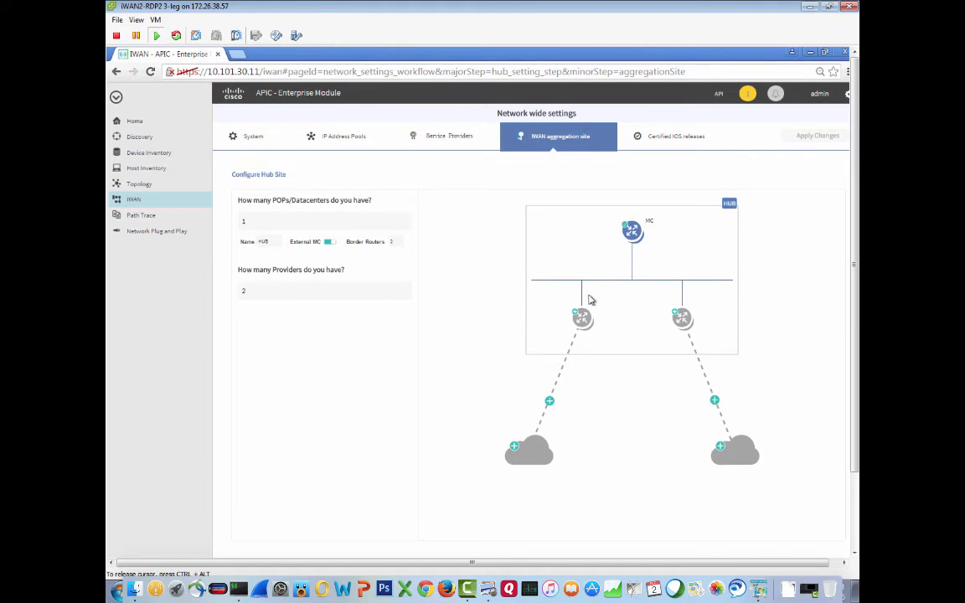
- Add the first border router with management IP 10.101.2.2, validating it and keeping the prefilled credentials
left_click(582, 322)
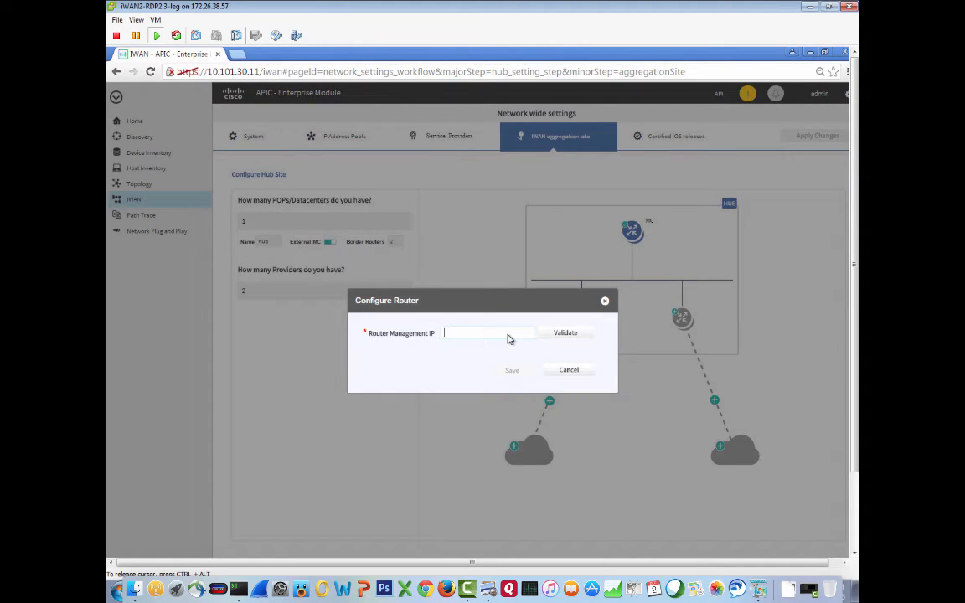
type("10.101.2.2")
left_click(563, 334)
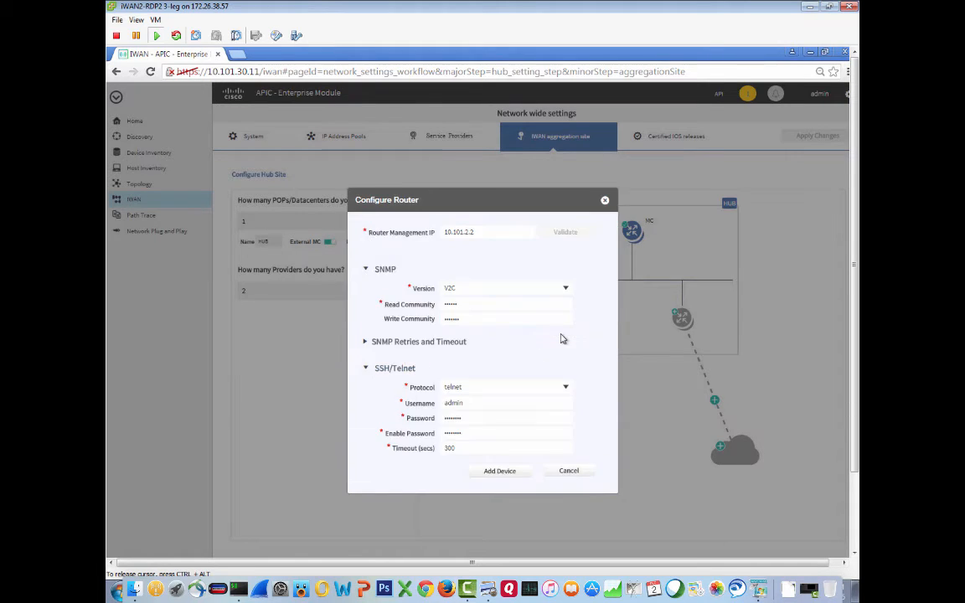
left_click(503, 474)
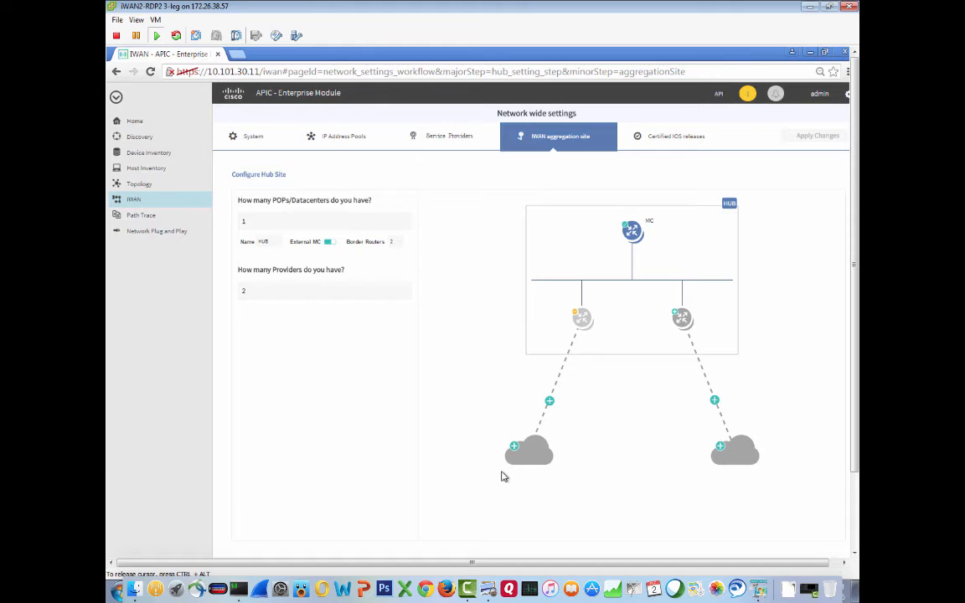
- Select the first border router's LAN IP-interface 10.101.2.2 - GigabitEthernet0/0/0 and save it
left_click(582, 320)
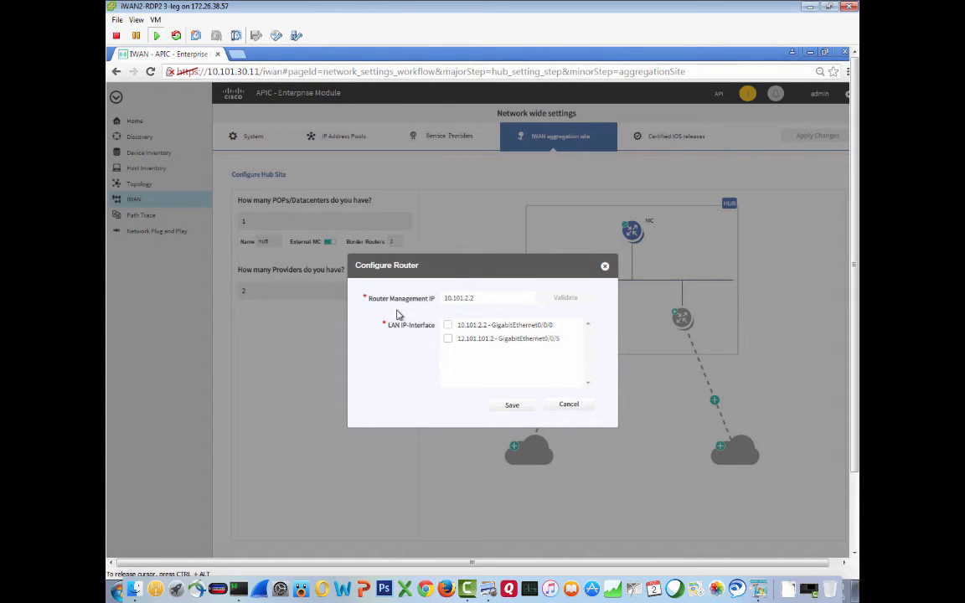
left_click(449, 326)
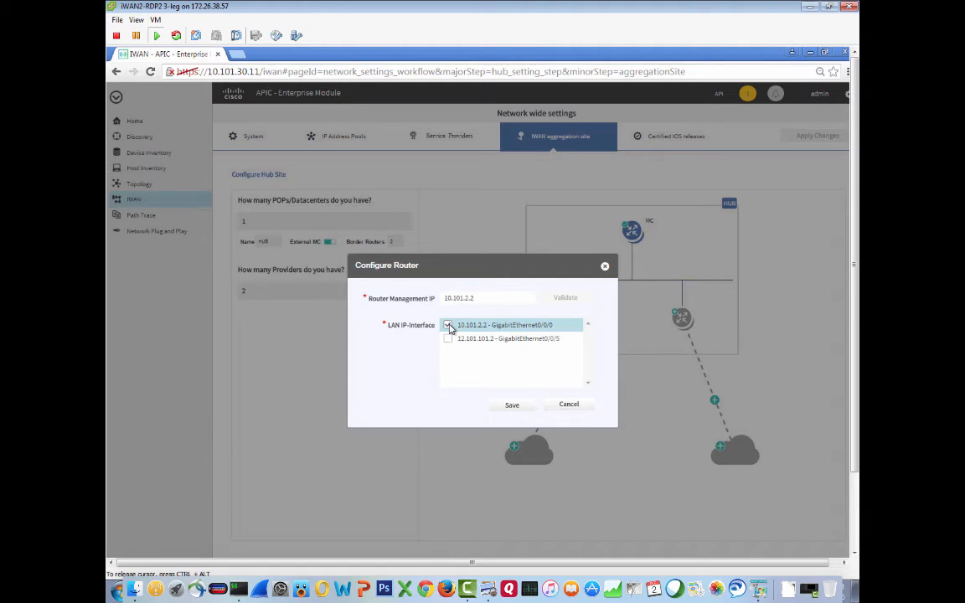
left_click(512, 405)
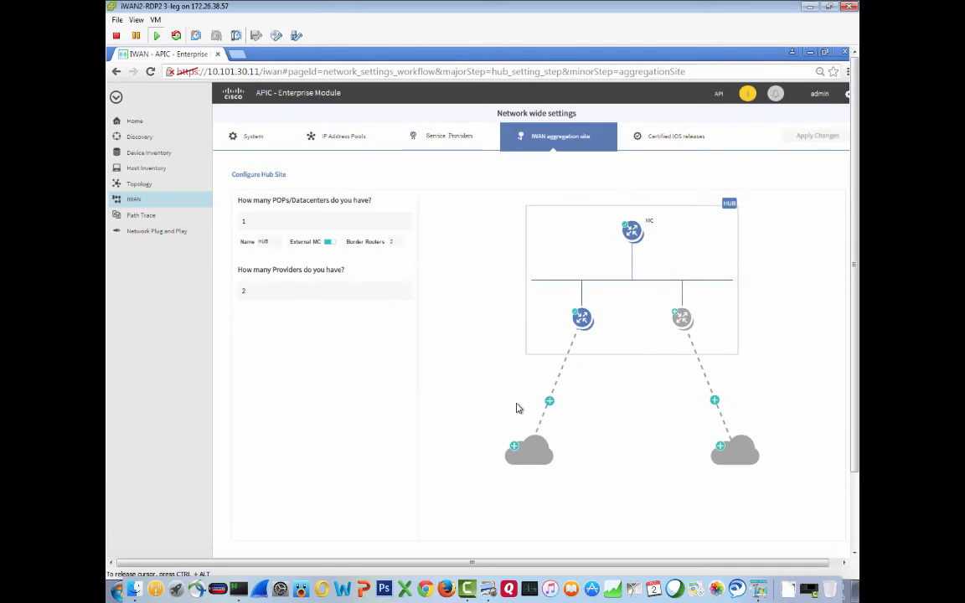
- Configure the first provider as a Private WAN labelled MPLS with the Default 6-Class Model service profile
left_click(519, 457)
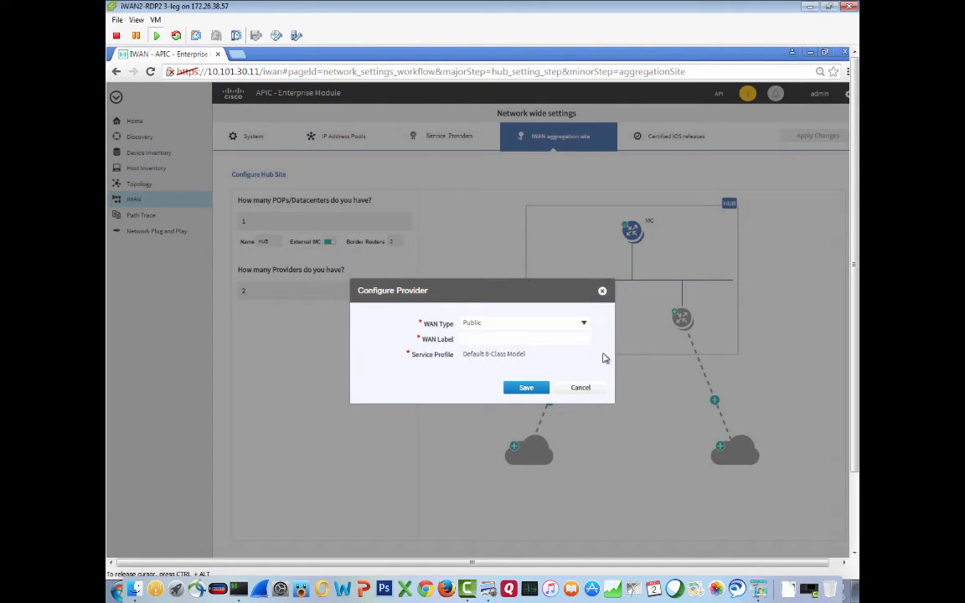
left_click(583, 326)
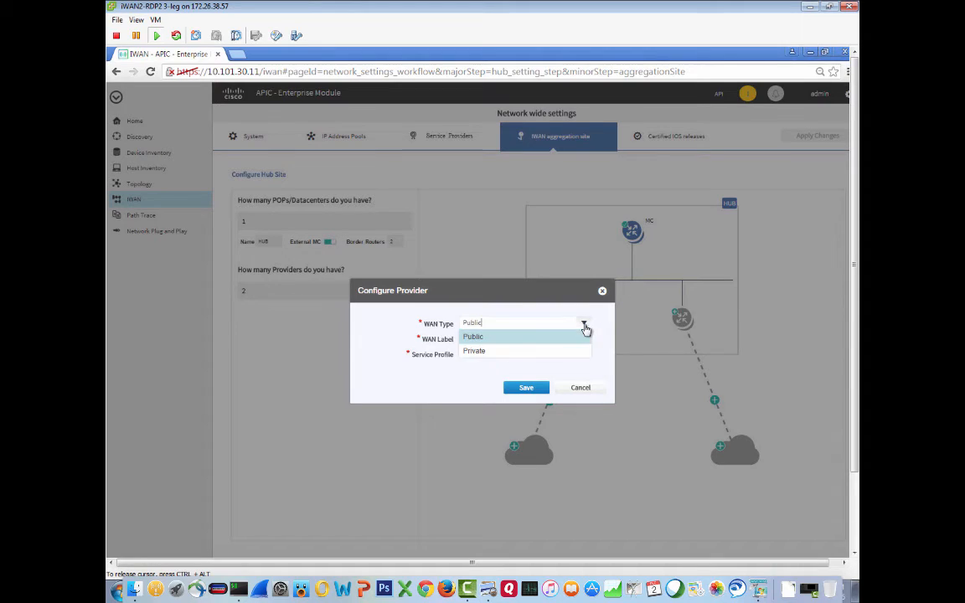
left_click(468, 351)
left_click(474, 340)
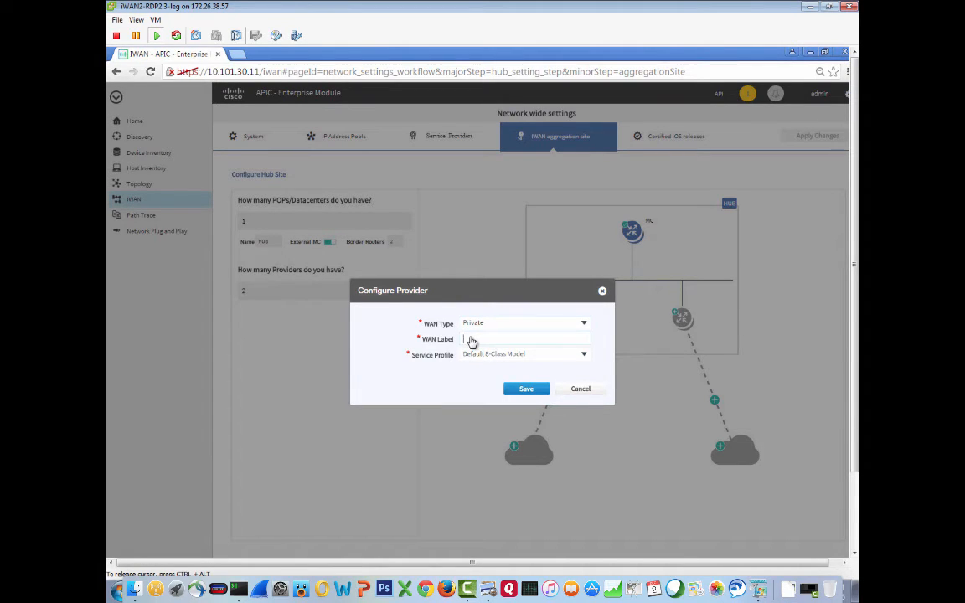
type("MPLS")
left_click(583, 358)
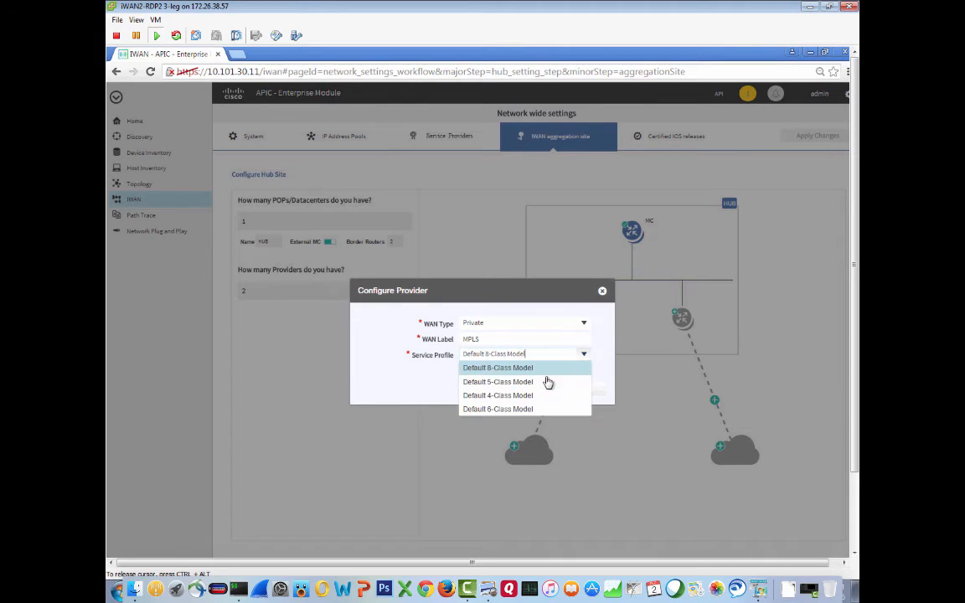
left_click(515, 410)
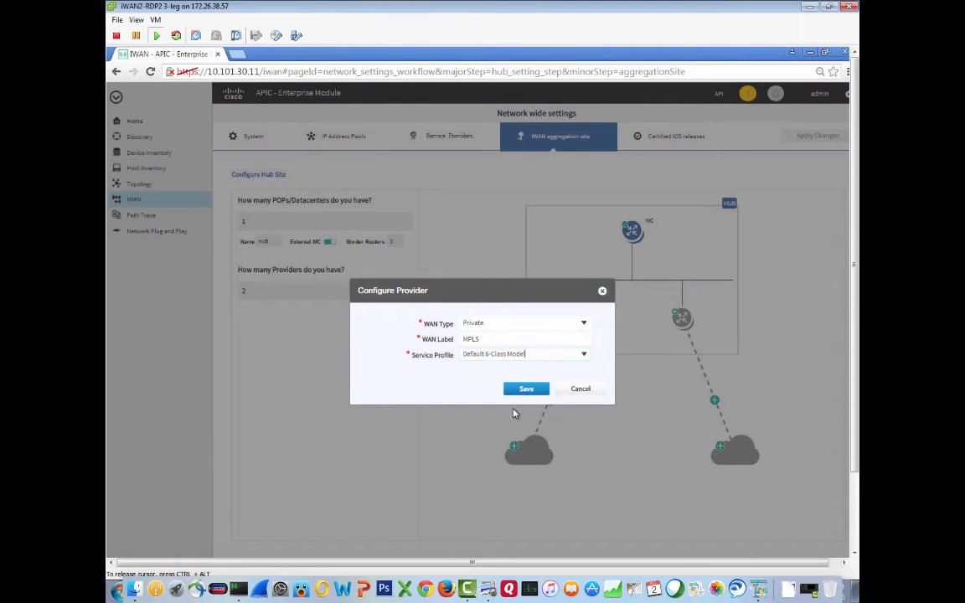
left_click(529, 391)
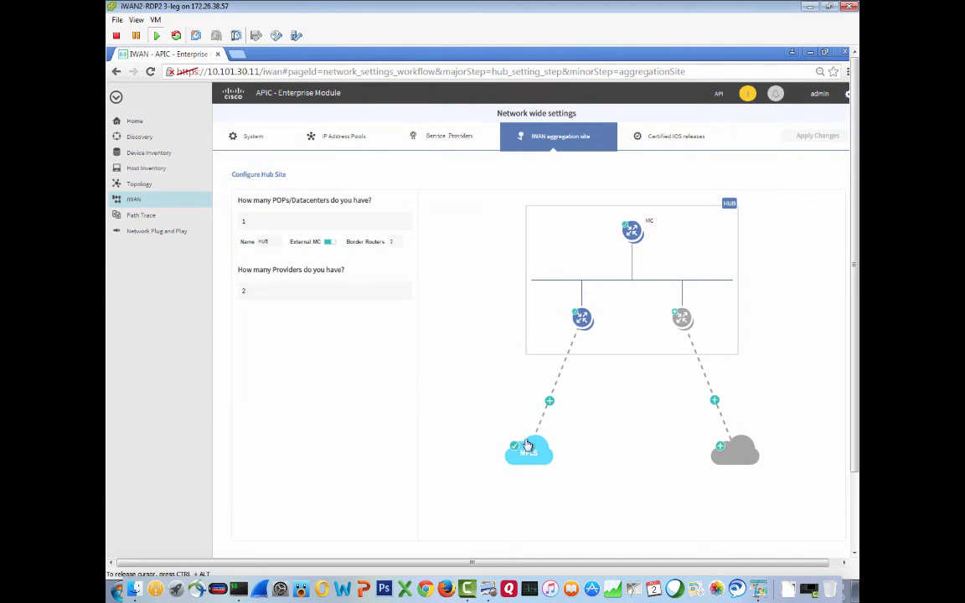
- Configure the MPLS WAN link with gateway 12.101.101.1, interface 12.101.101.2 - GigabitEthernet0/0/5 and 10 Mbps bandwidth, then save
left_click(549, 403)
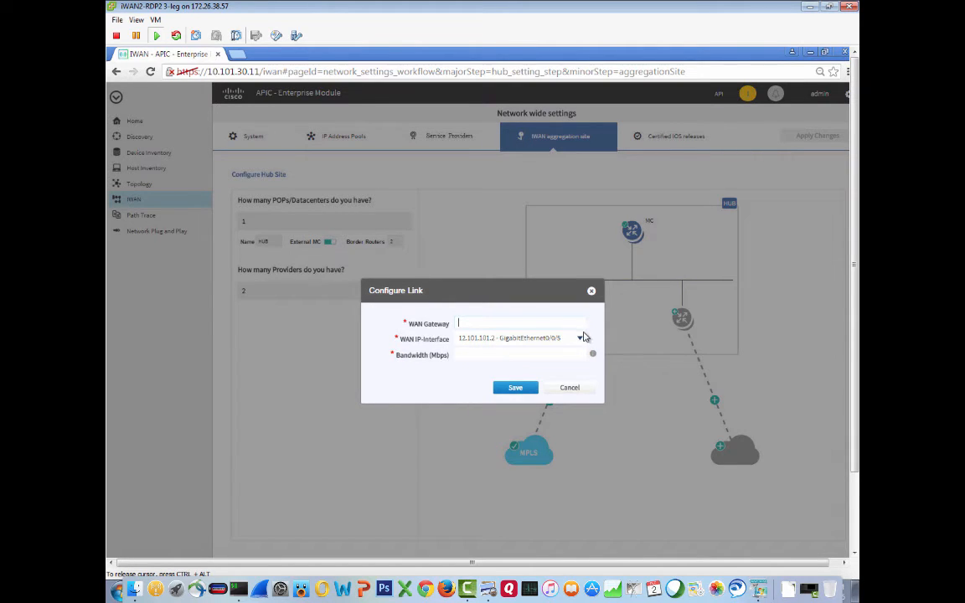
left_click(582, 339)
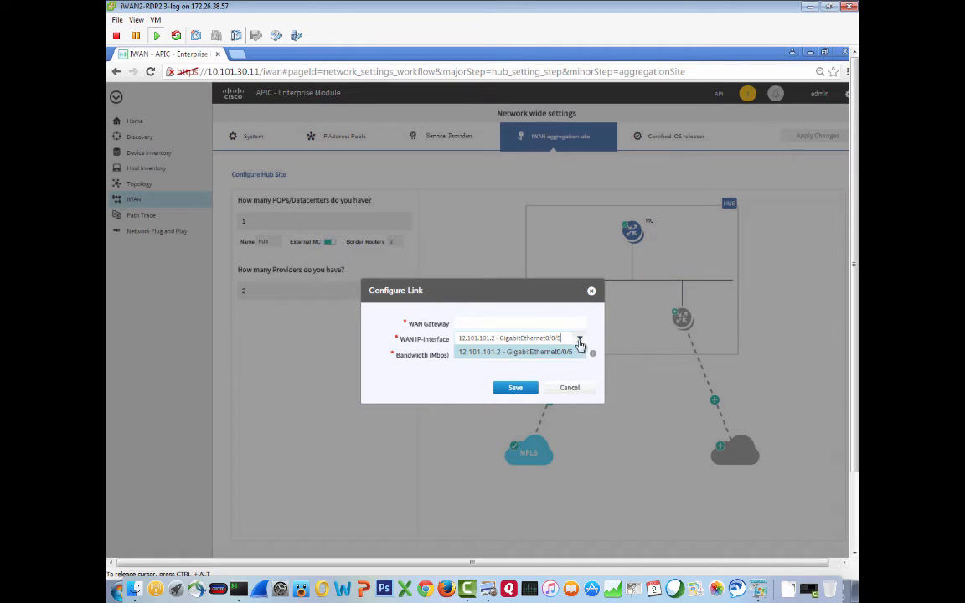
left_click(573, 352)
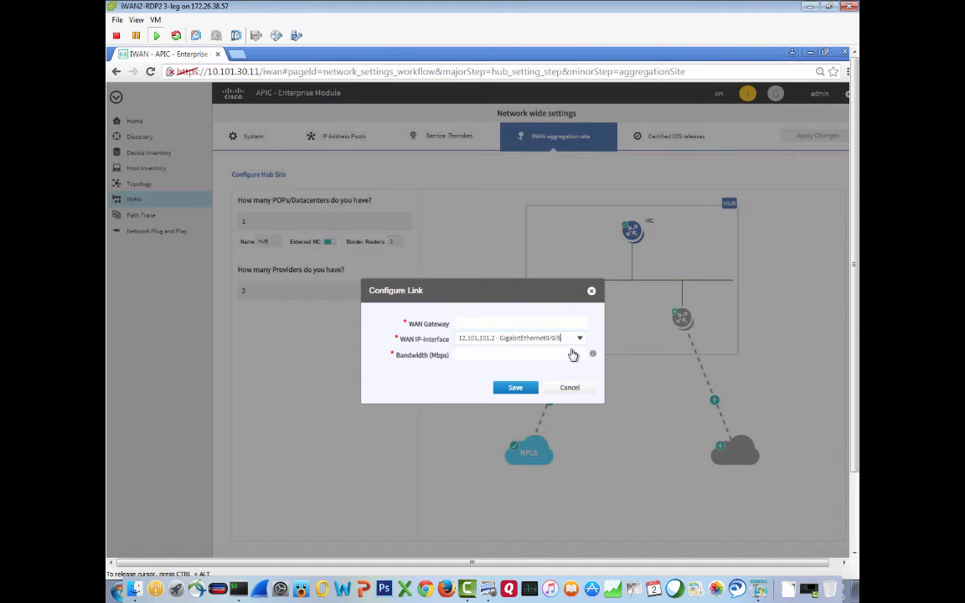
left_click(469, 325)
type("12.101.101.1")
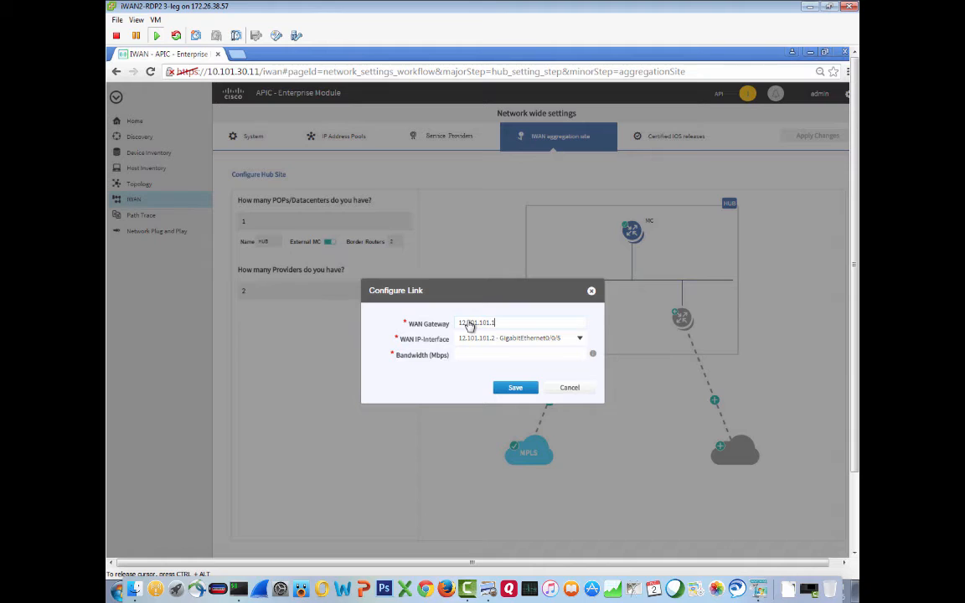
key("Tab")
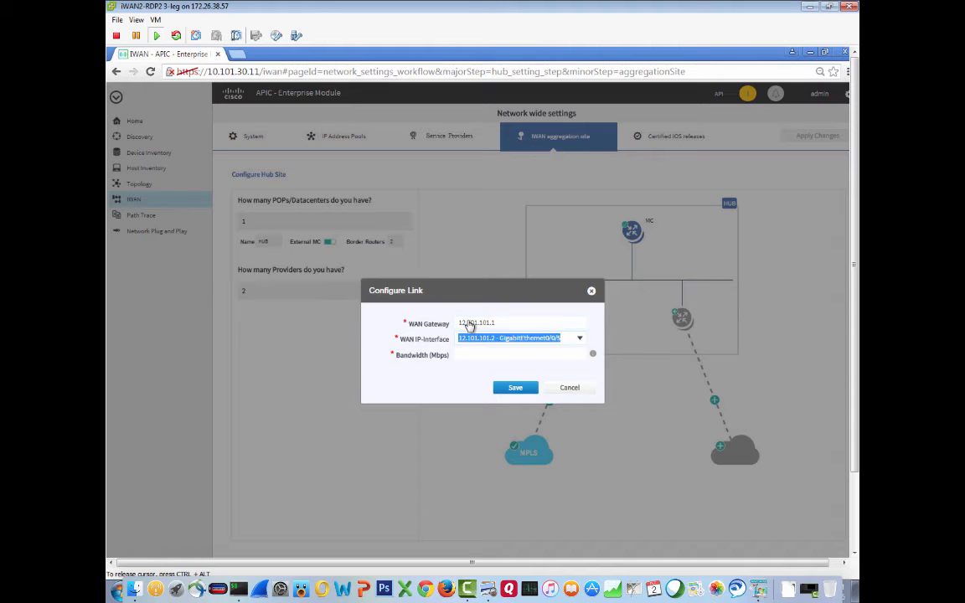
key("Tab")
type("10")
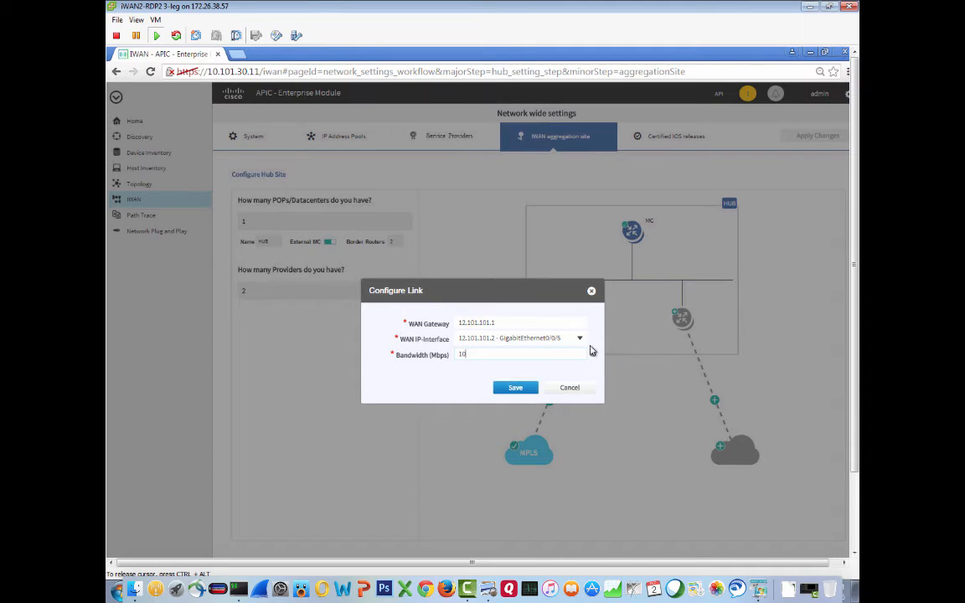
mouse_move(594, 356)
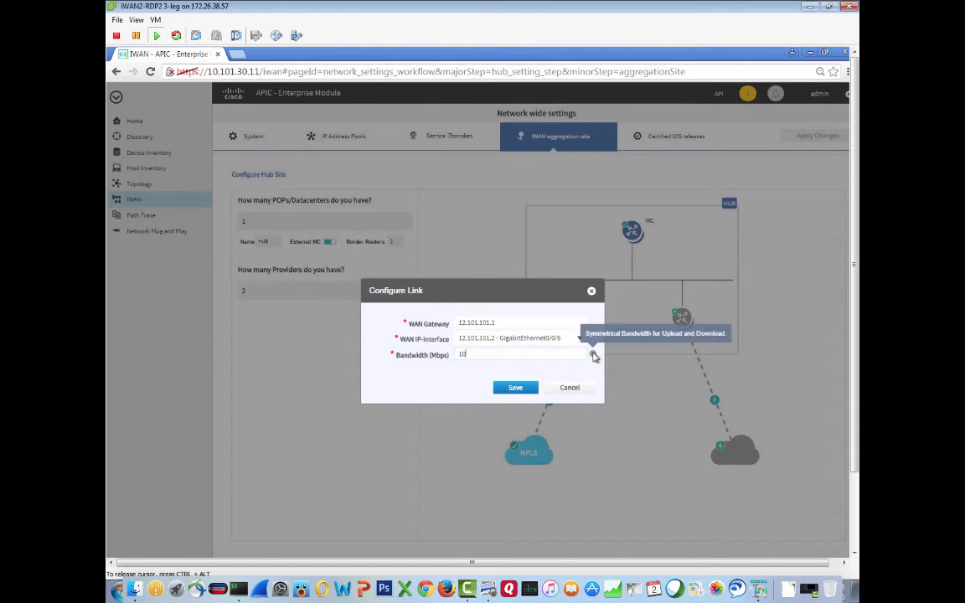
left_click(515, 388)
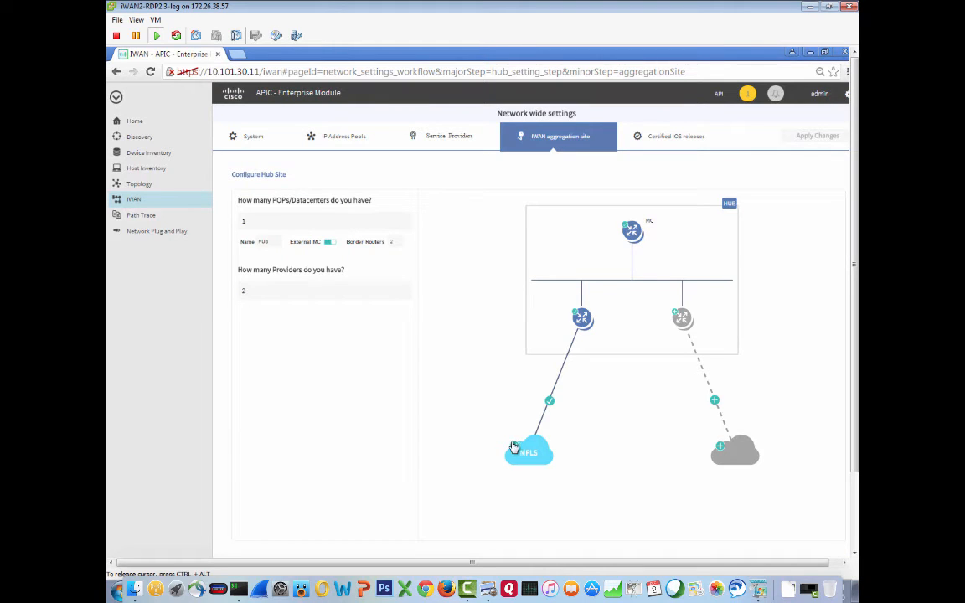
- Add the second border router with management IP 10.101.3.2, validating it and keeping the prefilled credentials
left_click(683, 320)
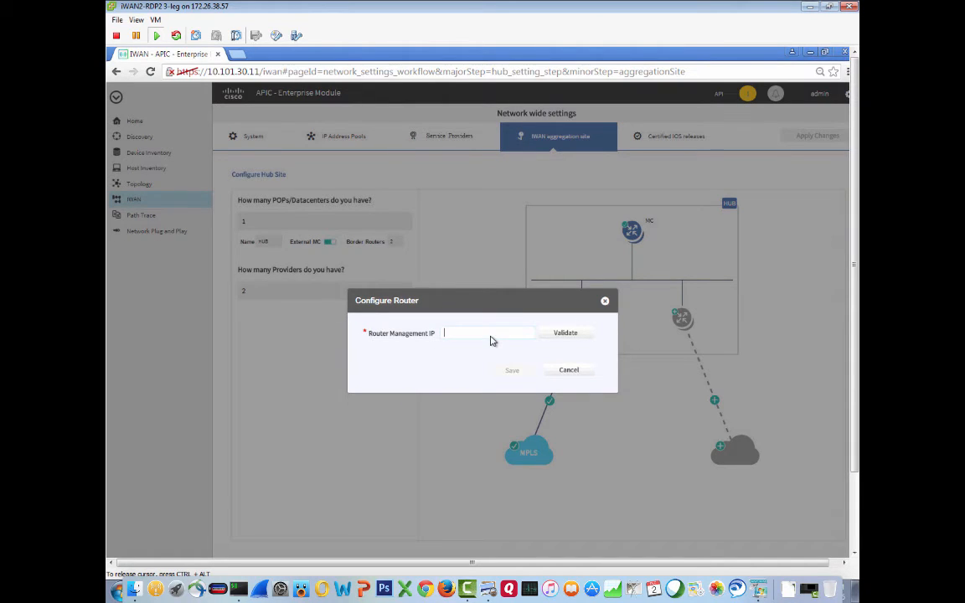
type("10.101.3.2")
left_click(566, 333)
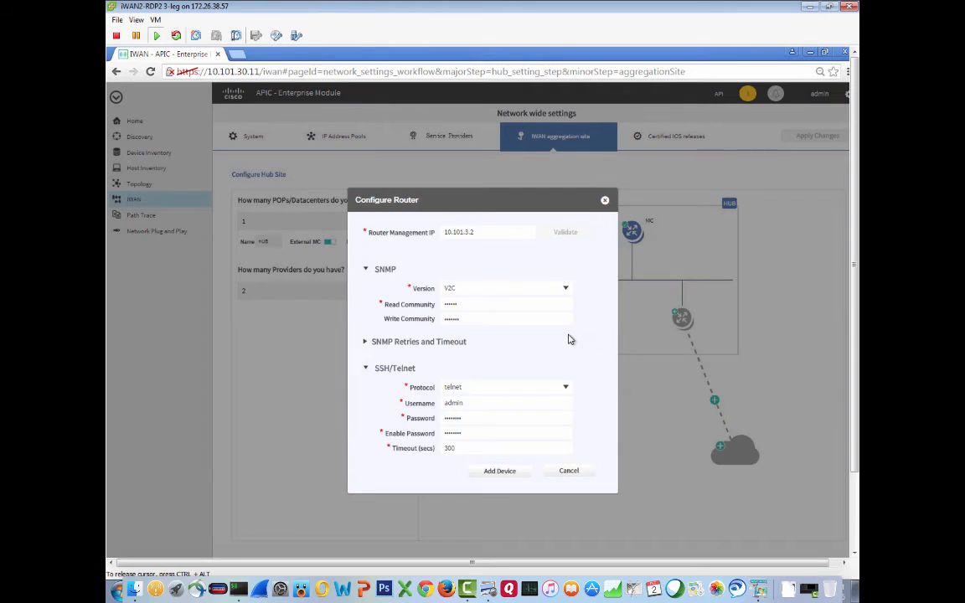
left_click(503, 473)
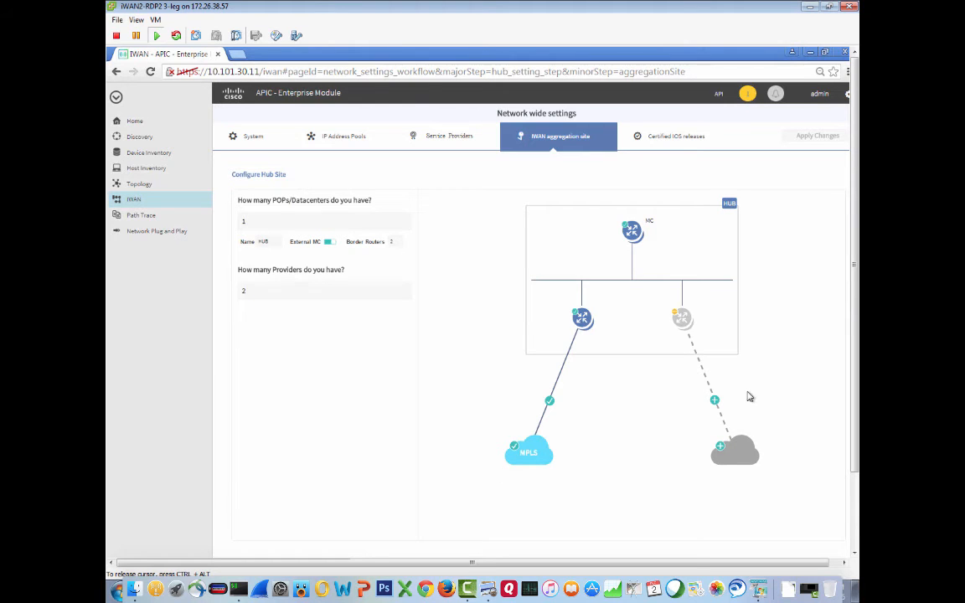
- Select the second border router's LAN IP-interface 10.101.3.2 - GigabitEthernet0/0/0 and save it
left_click(682, 319)
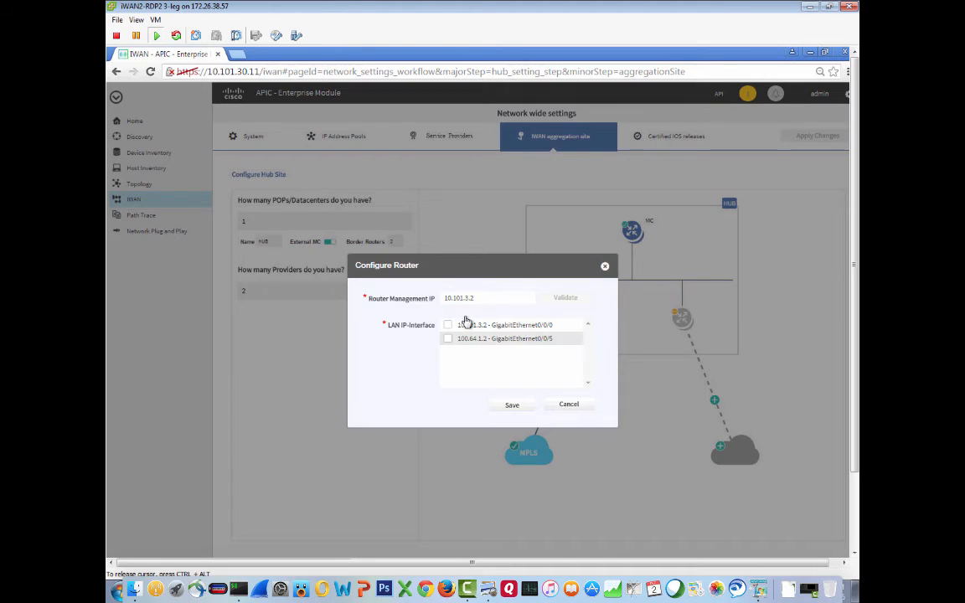
left_click(447, 327)
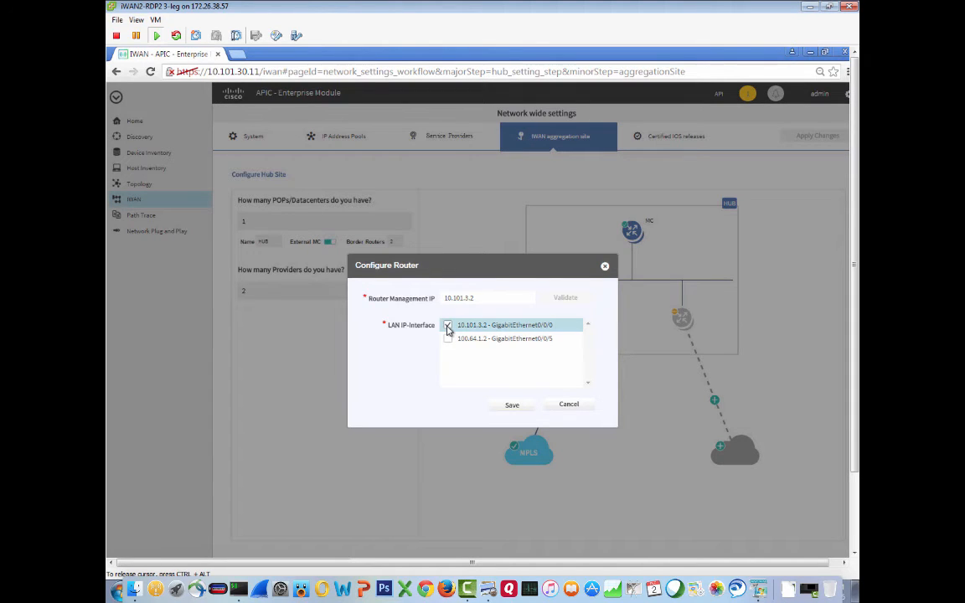
left_click(513, 406)
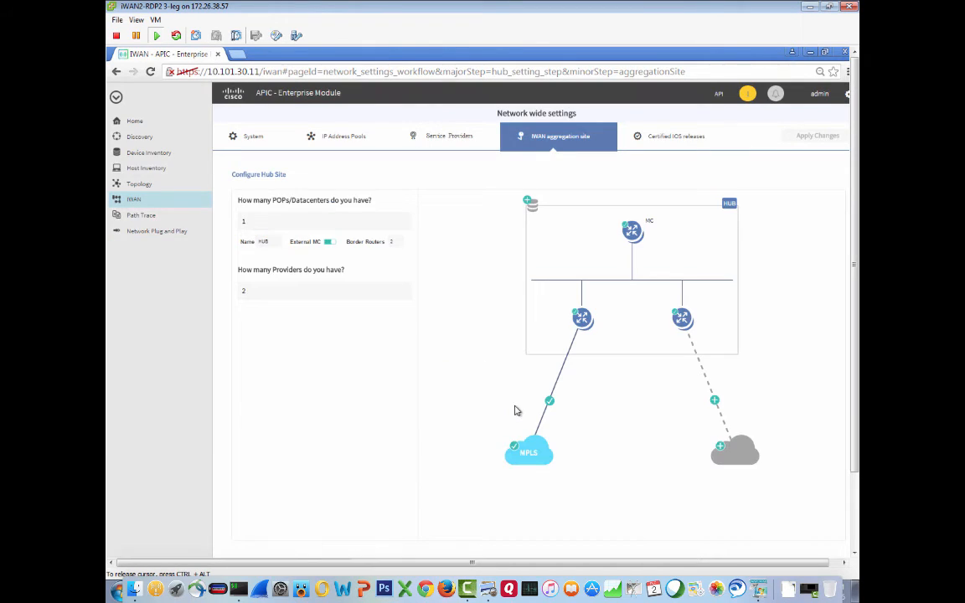
- Configure the second provider as a Public WAN labelled INET and save it
left_click(720, 447)
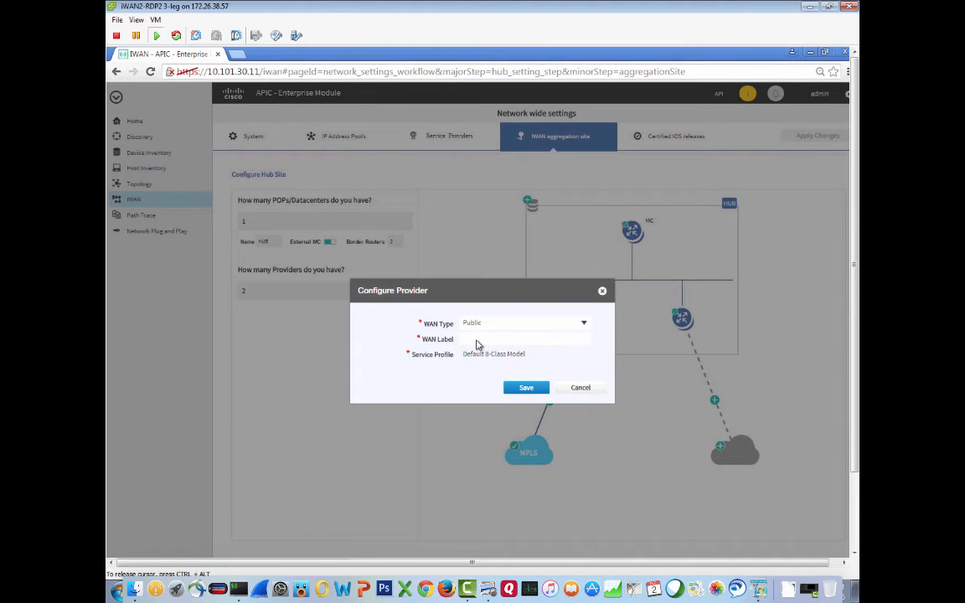
left_click(476, 340)
type("INET")
left_click(526, 388)
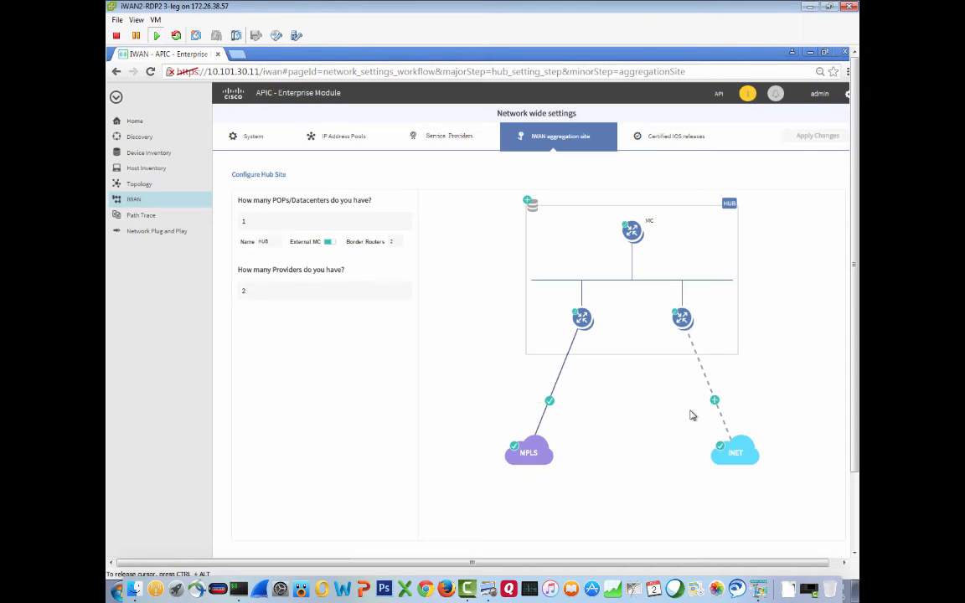
- Configure the INET WAN link with gateway 100.64.1.1, interface 100.64.1.2 - GigabitEthernet0/0/5 and 100 Mbps bandwidth, then save
left_click(714, 401)
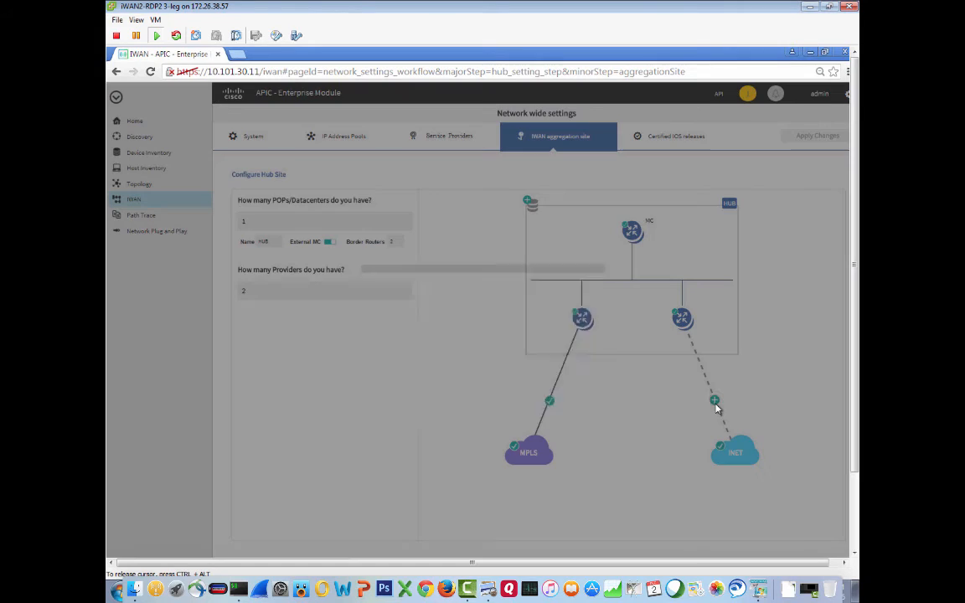
left_click(471, 311)
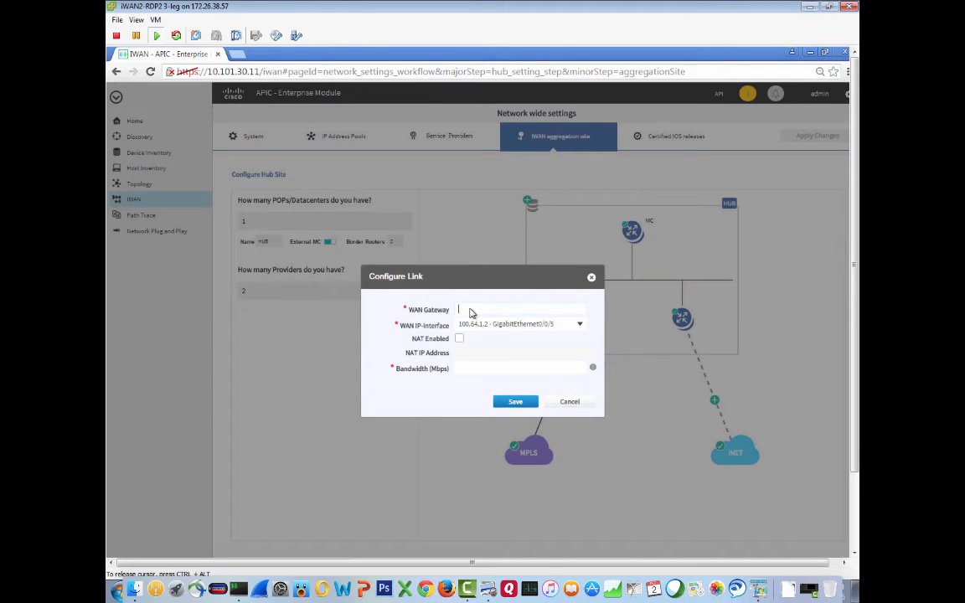
type("100.64.1.1")
left_click(463, 369)
type("100")
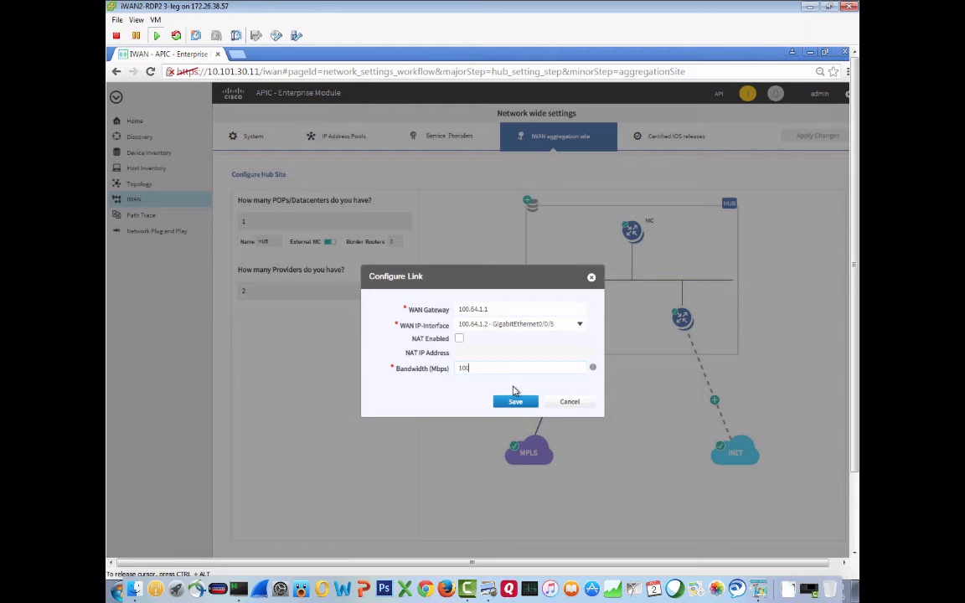
left_click(515, 402)
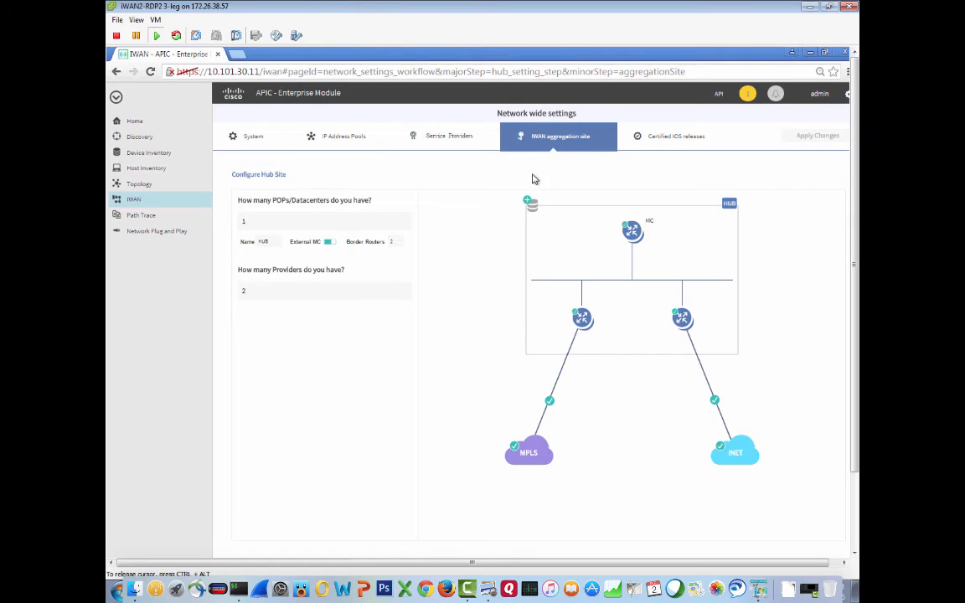
- Open the hub LAN configuration and set the EIGRP AS number to 14
left_click(529, 204)
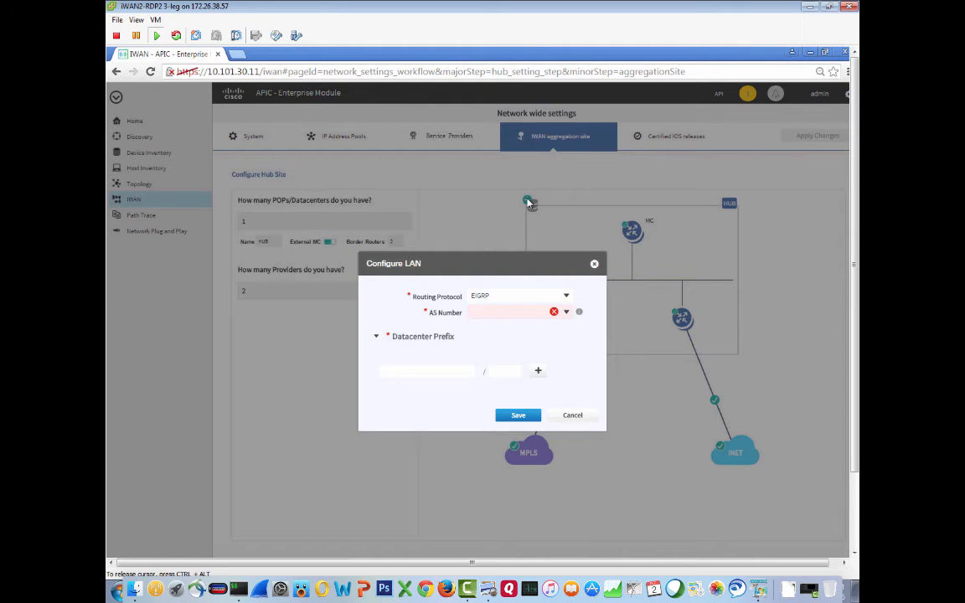
left_click(494, 315)
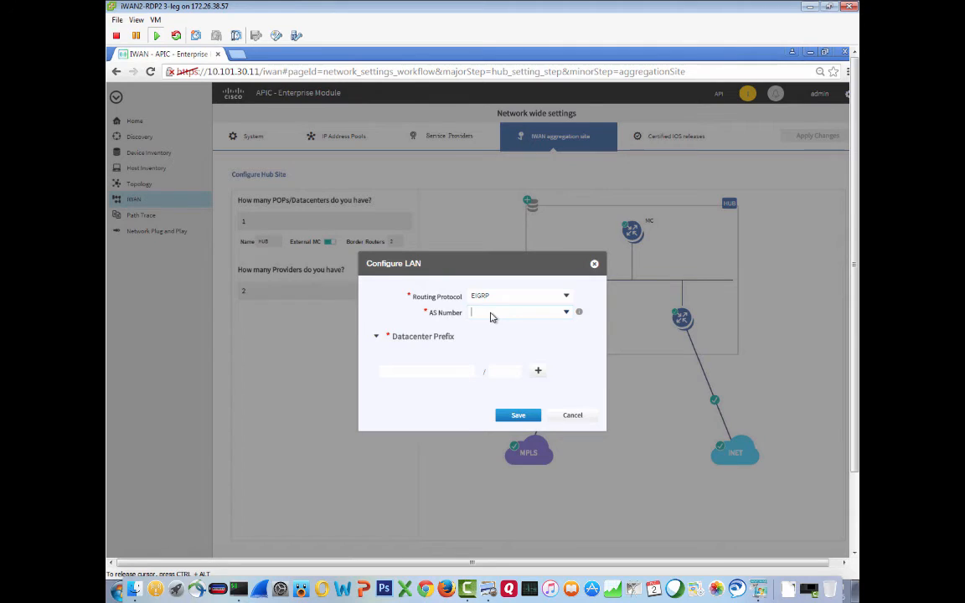
type("14")
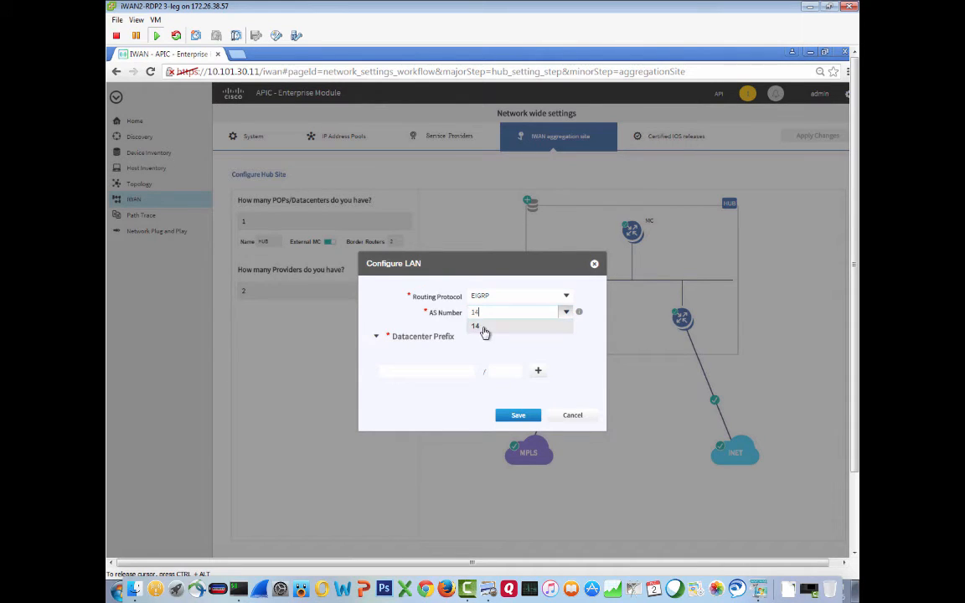
left_click(483, 327)
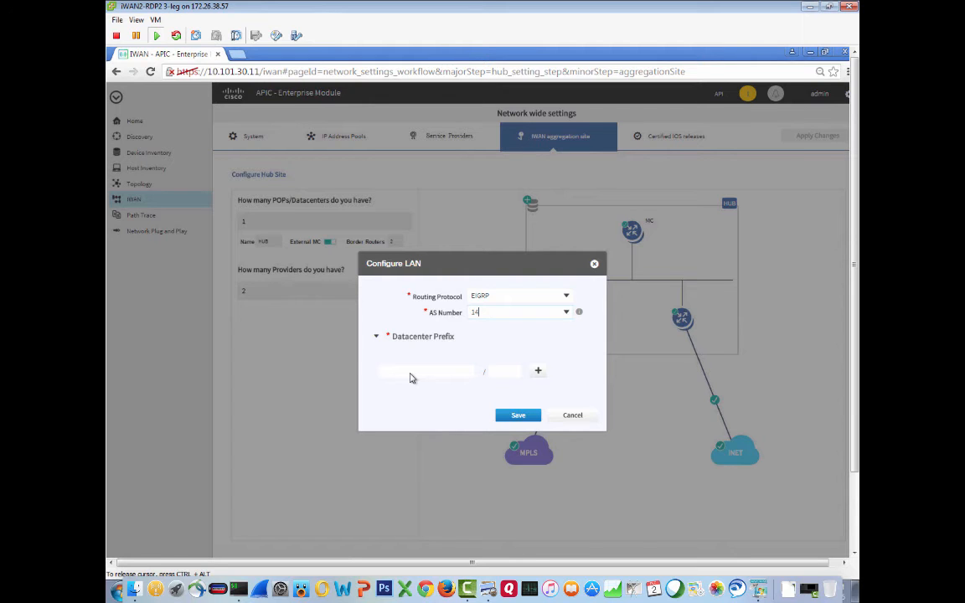
- Add the datacenter prefix 10.101.0.0/16 to the hub LAN configuration and save it
key("super+Tab")
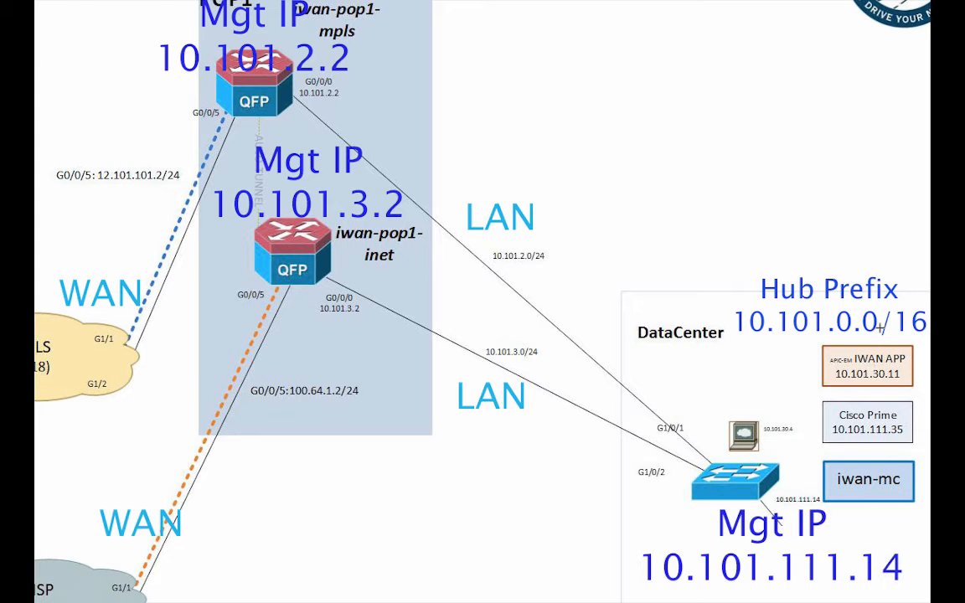
key("super+Tab")
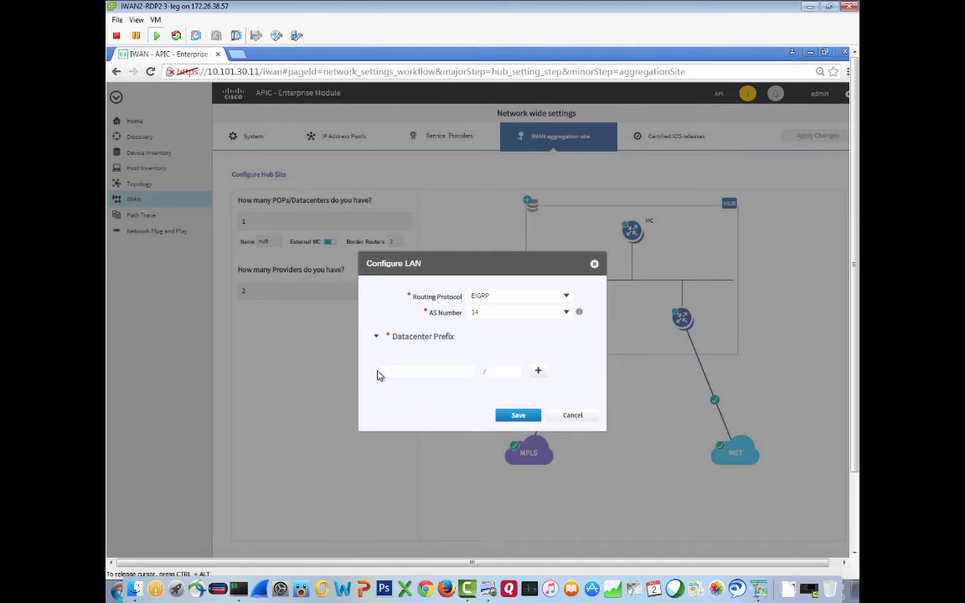
left_click(399, 375)
type("10.101.0.0")
key("Tab")
type("16")
left_click(522, 416)
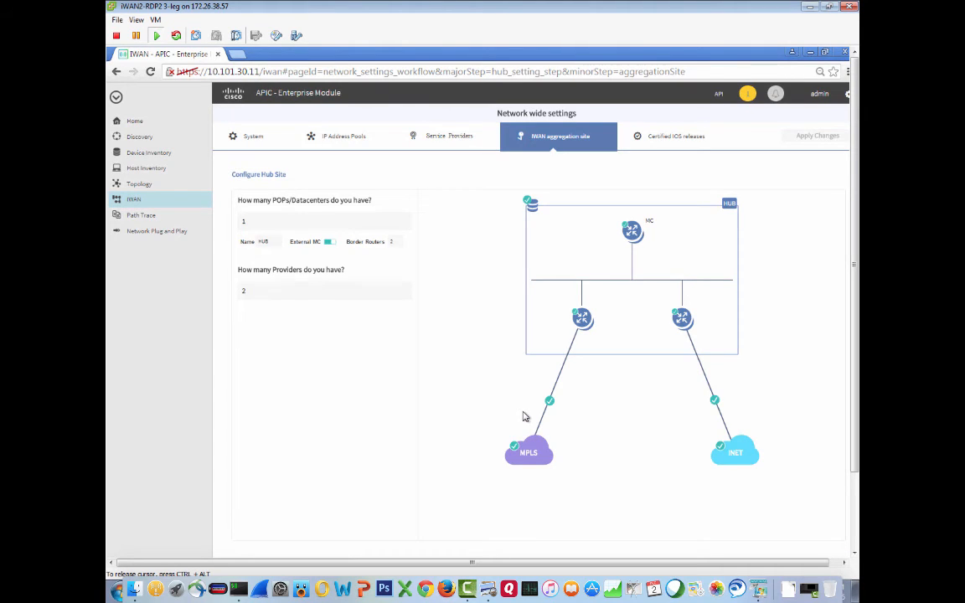
- Advance to the Certified IOS releases page and apply the network-wide changes now, acknowledging the submission
left_click(855, 537)
left_click(314, 479)
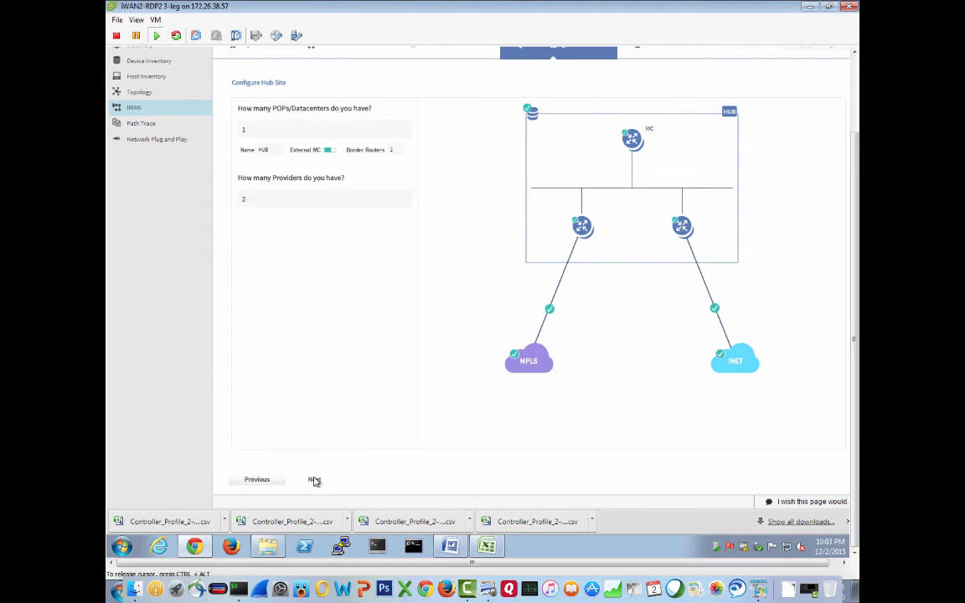
left_click(856, 107)
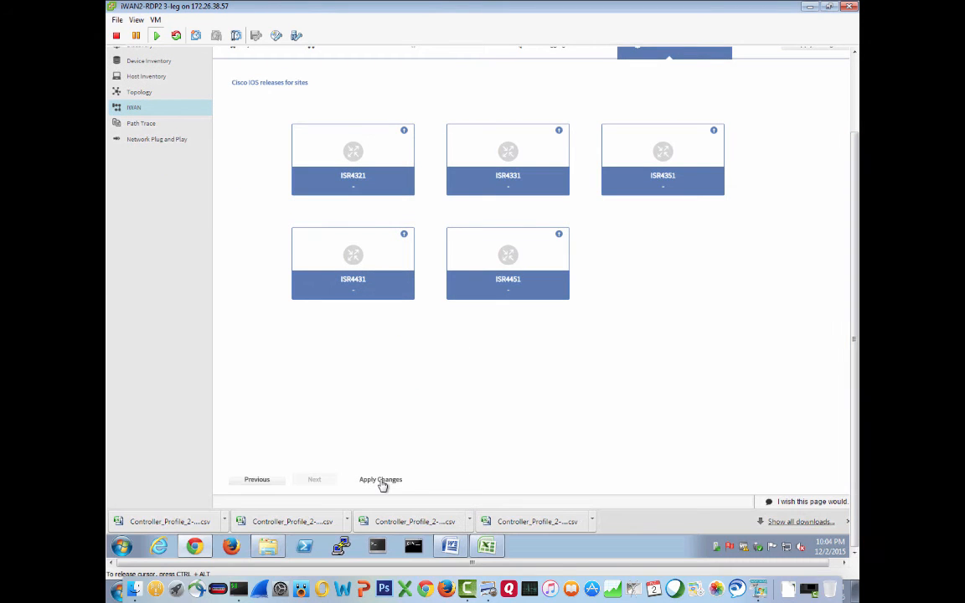
left_click(382, 480)
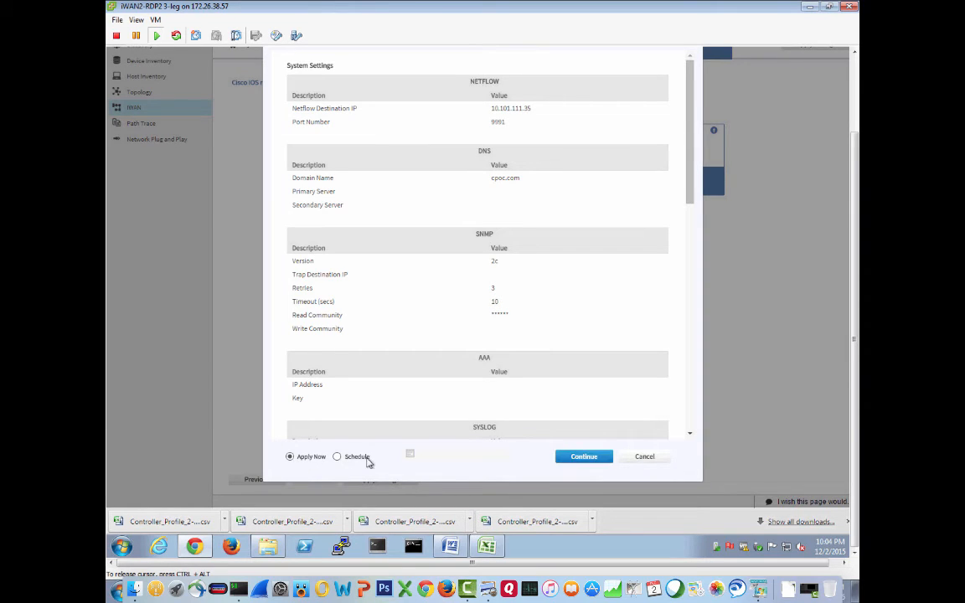
scroll(854, 95, "up", 2)
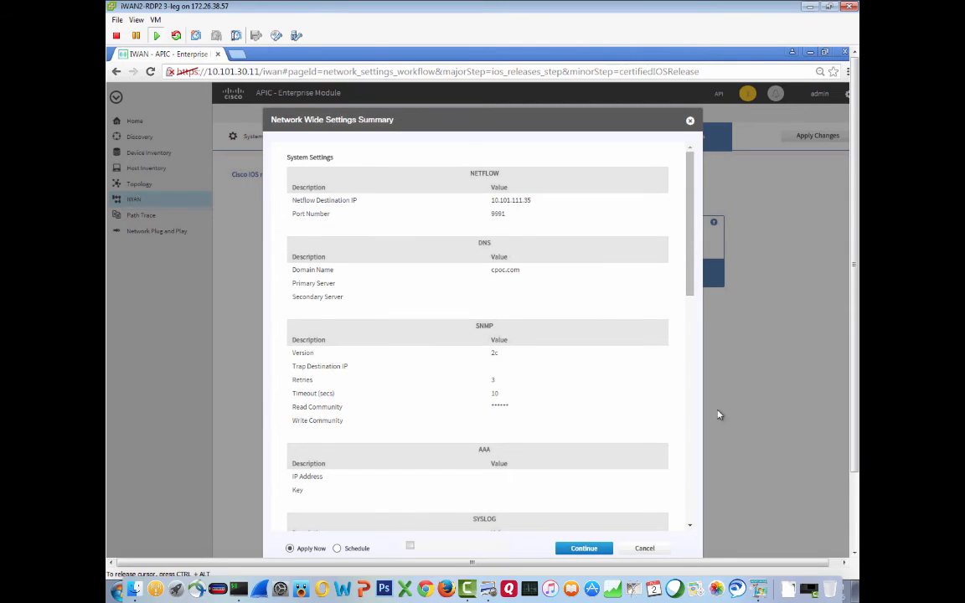
scroll(619, 505, "down", 2)
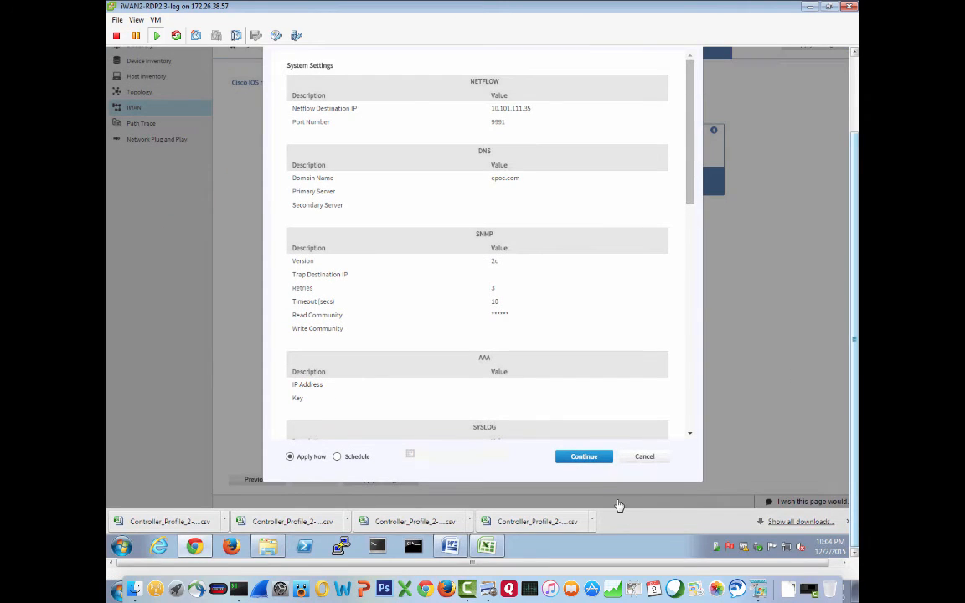
left_click(594, 461)
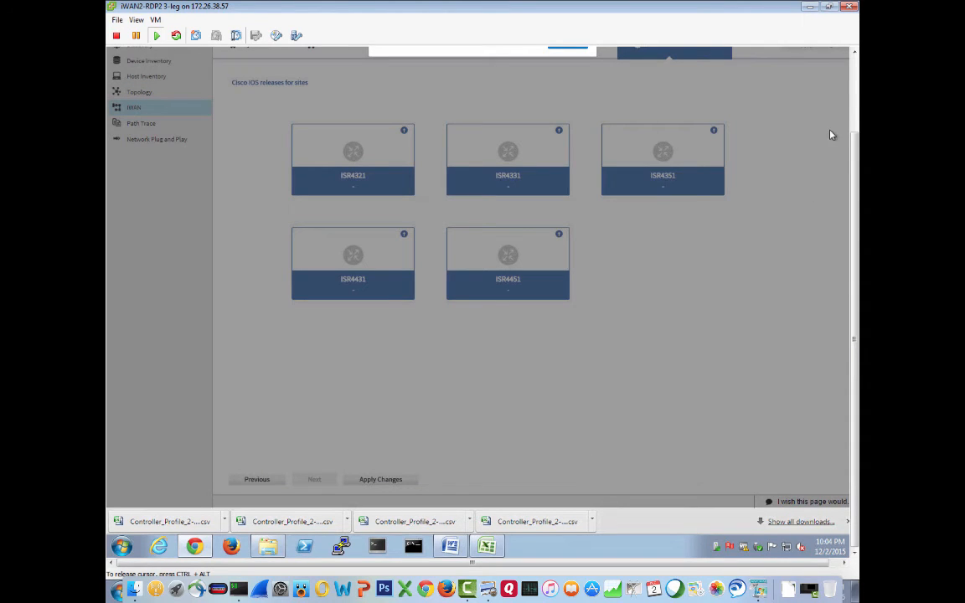
scroll(546, 100, "up", 2)
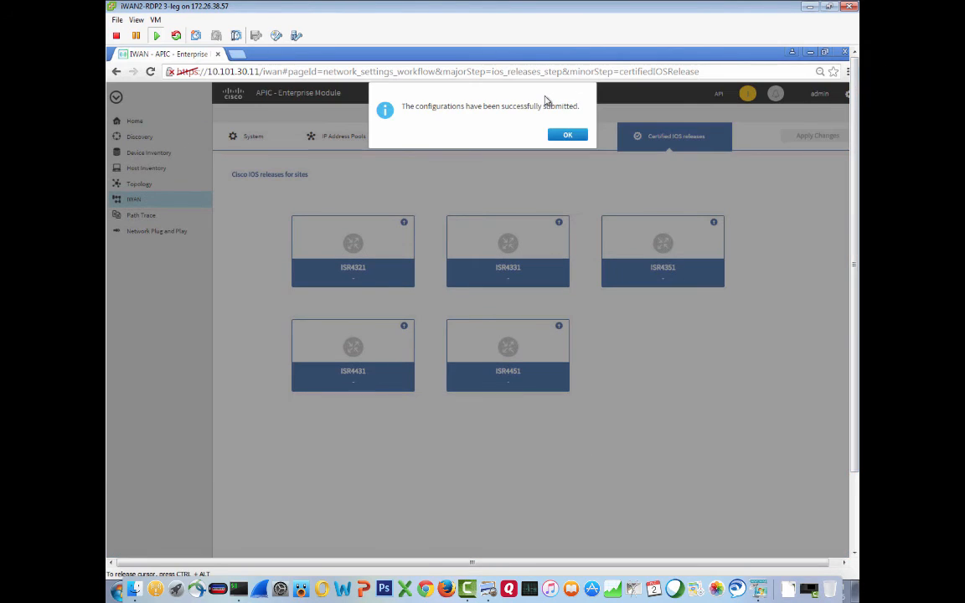
left_click(569, 135)
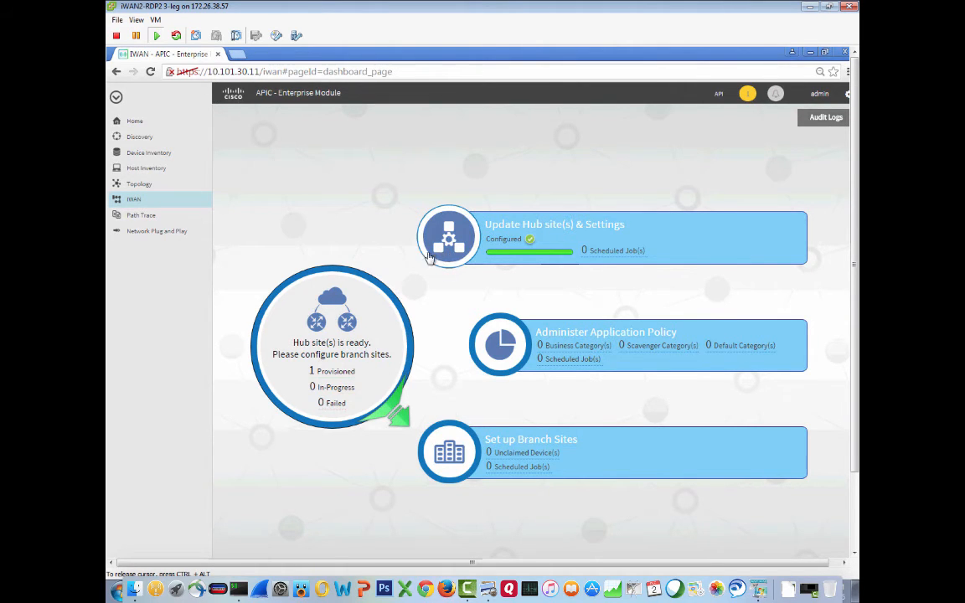
- Open the audit logs and expand each hub provisioning and device-addition log entry to review its details
left_click(826, 119)
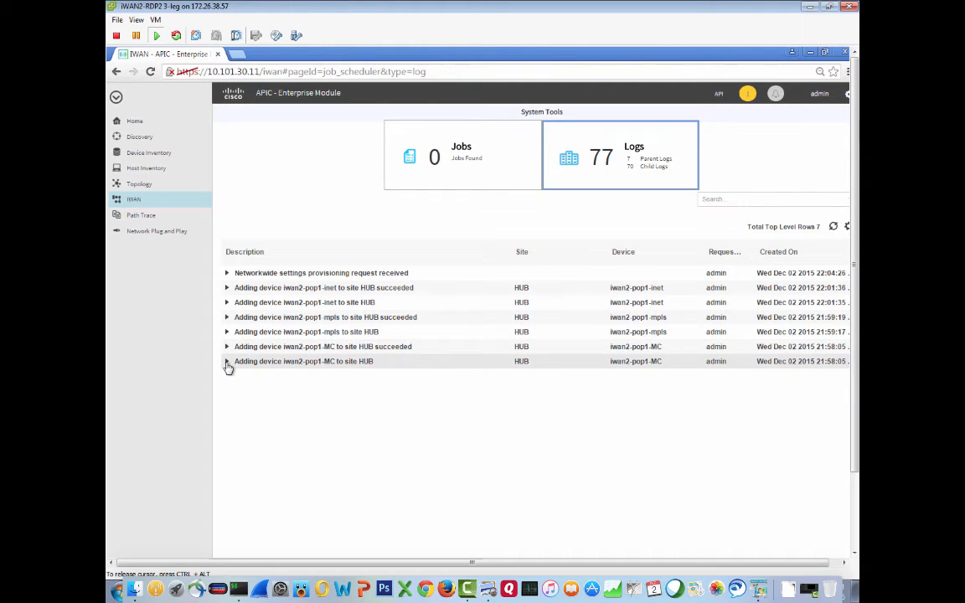
left_click(268, 367)
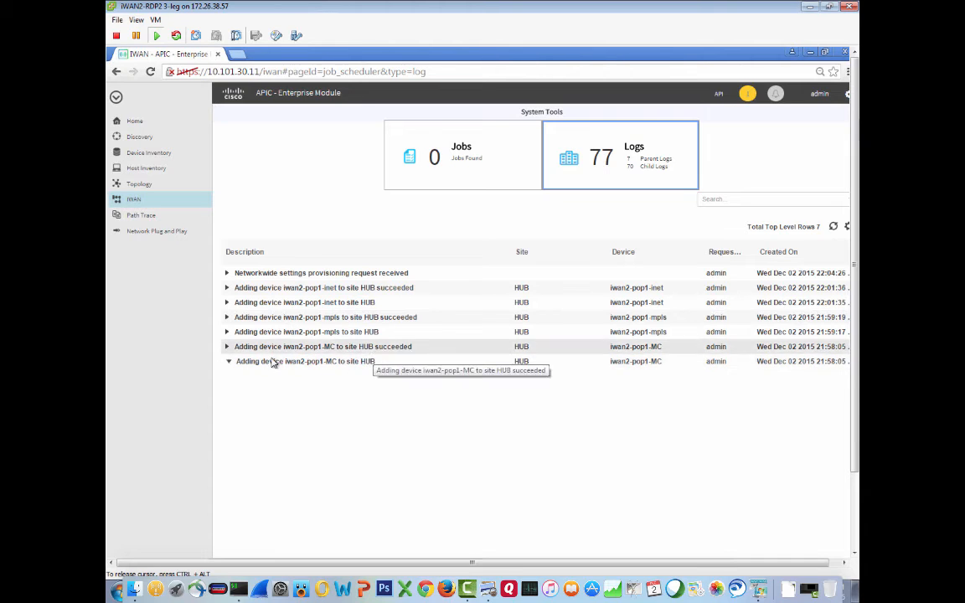
left_click(227, 348)
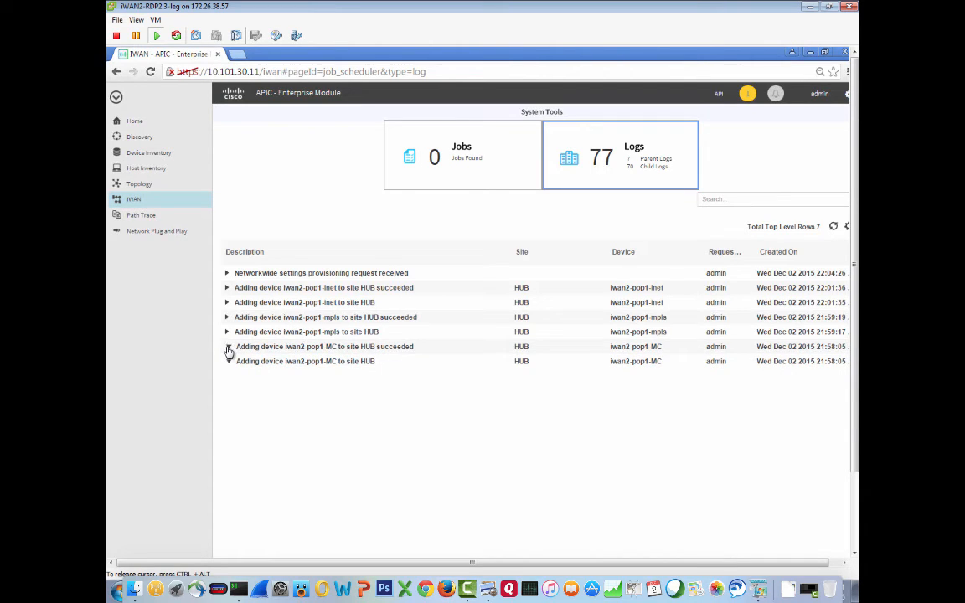
left_click(227, 333)
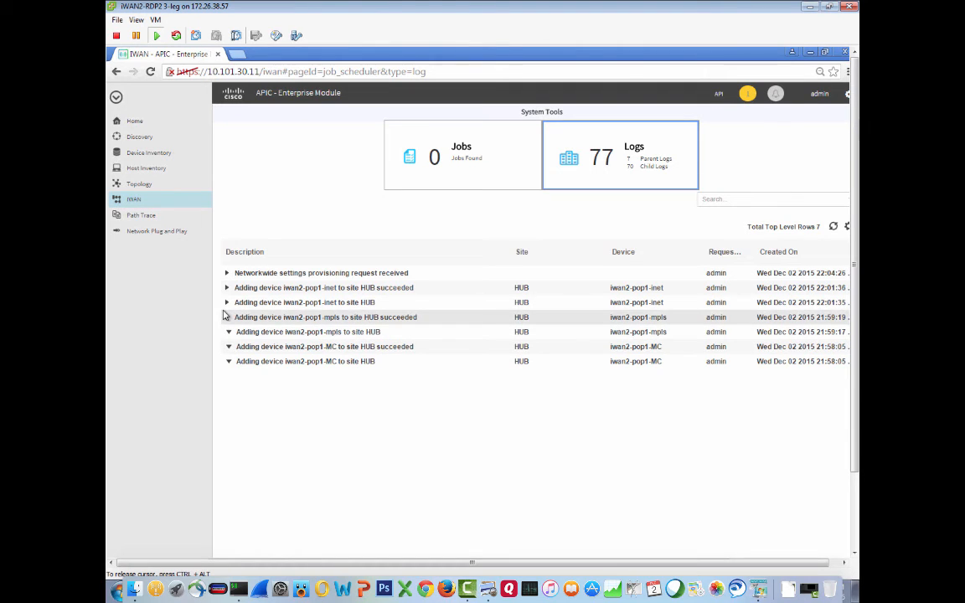
left_click(227, 317)
left_click(227, 302)
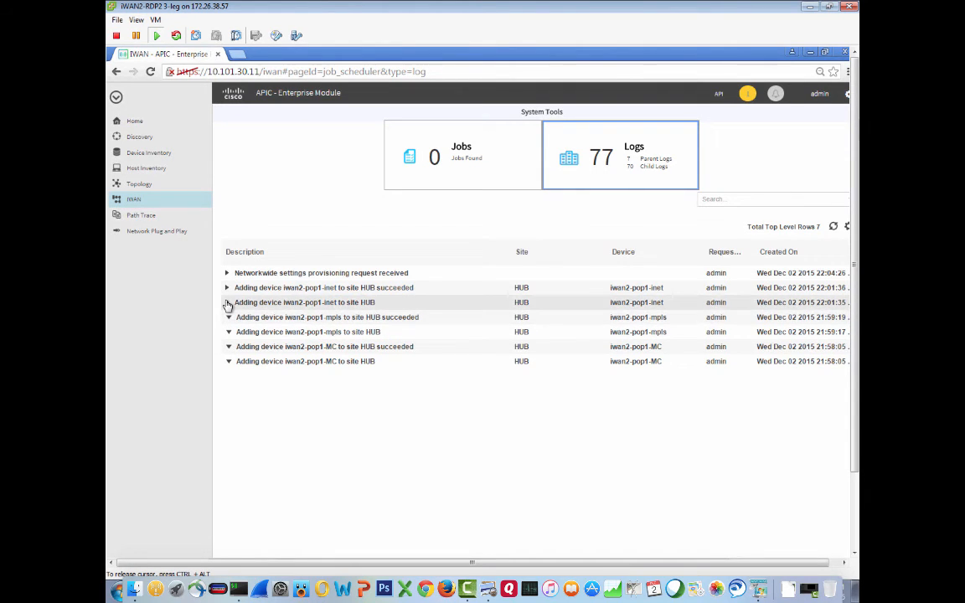
left_click(227, 289)
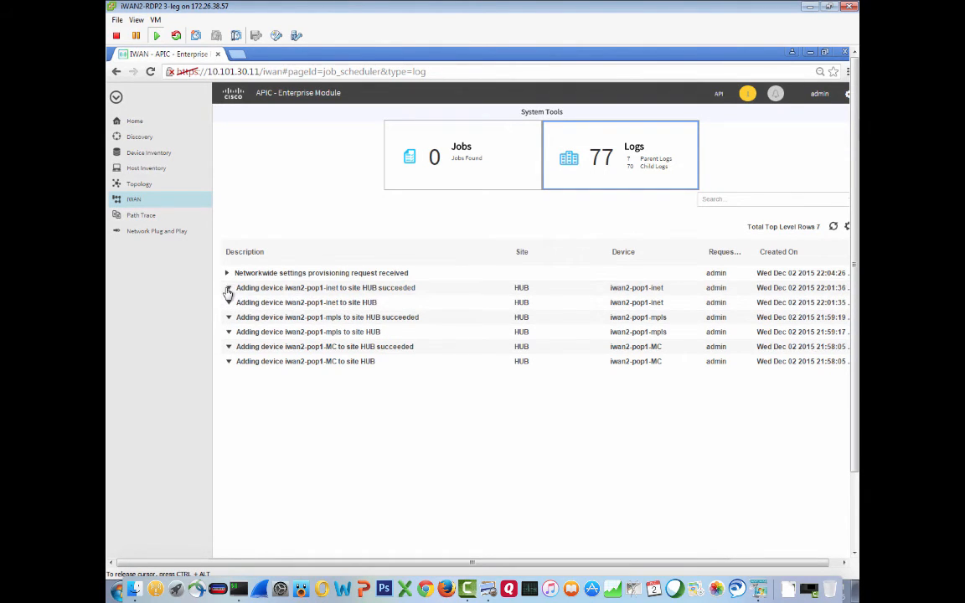
left_click(228, 275)
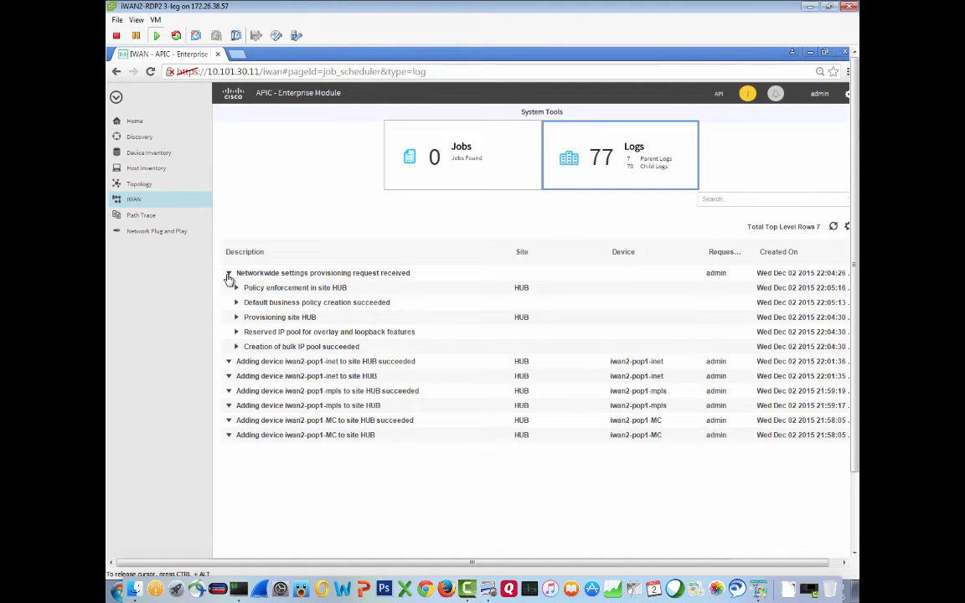
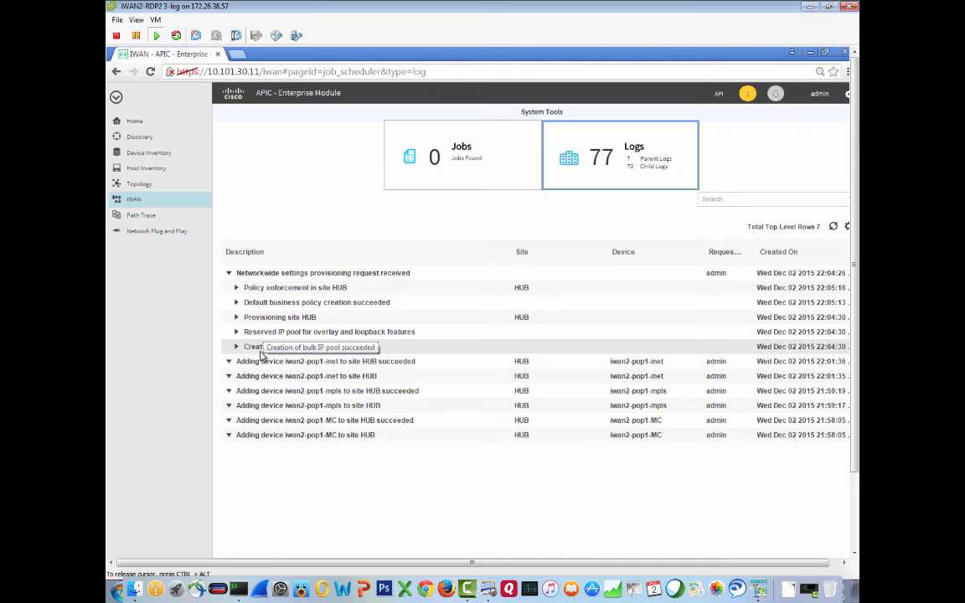
- Switch to the terminal, telnet again to the MC router at 172.26.38.12, and log in with the admin username and password
key("super+Tab")
key("super+Tab")
key("super+Tab")
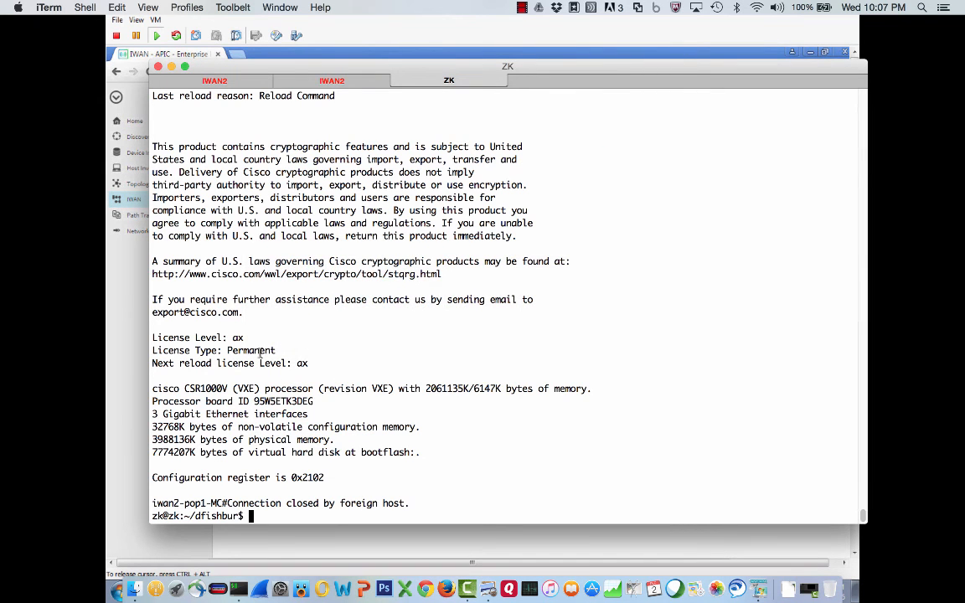
key("Up")
key("Return")
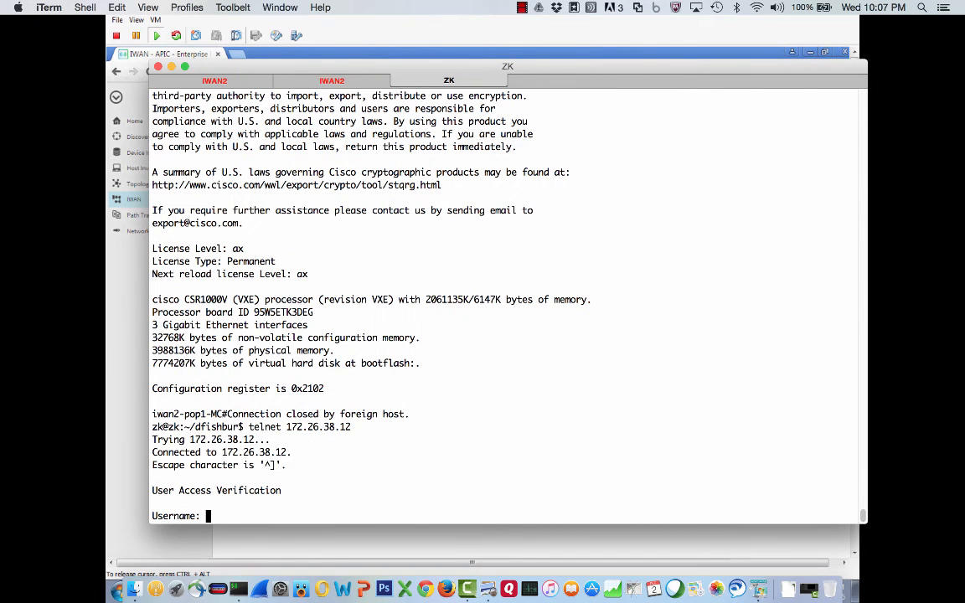
type("admin")
key("Return")
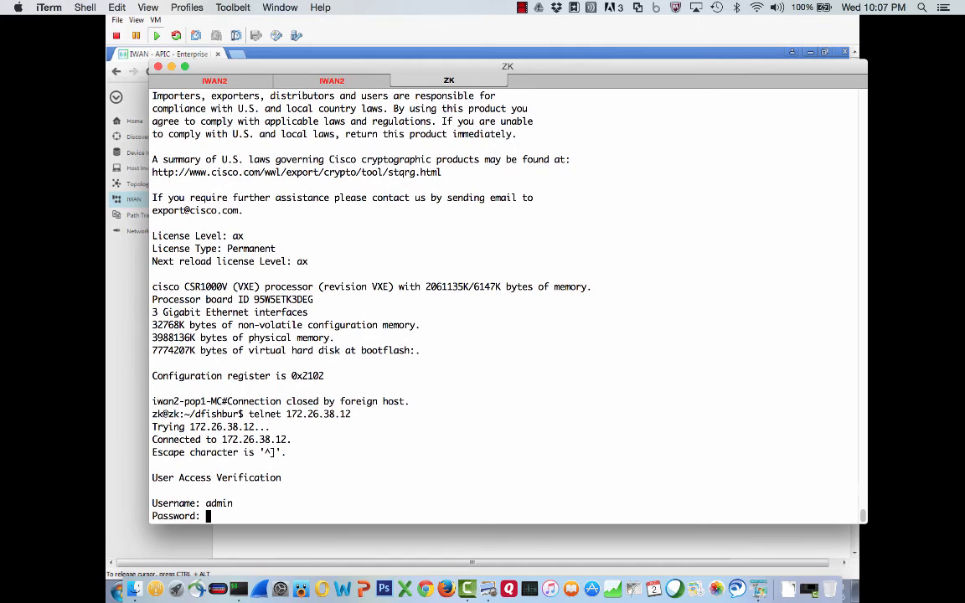
key("Return")
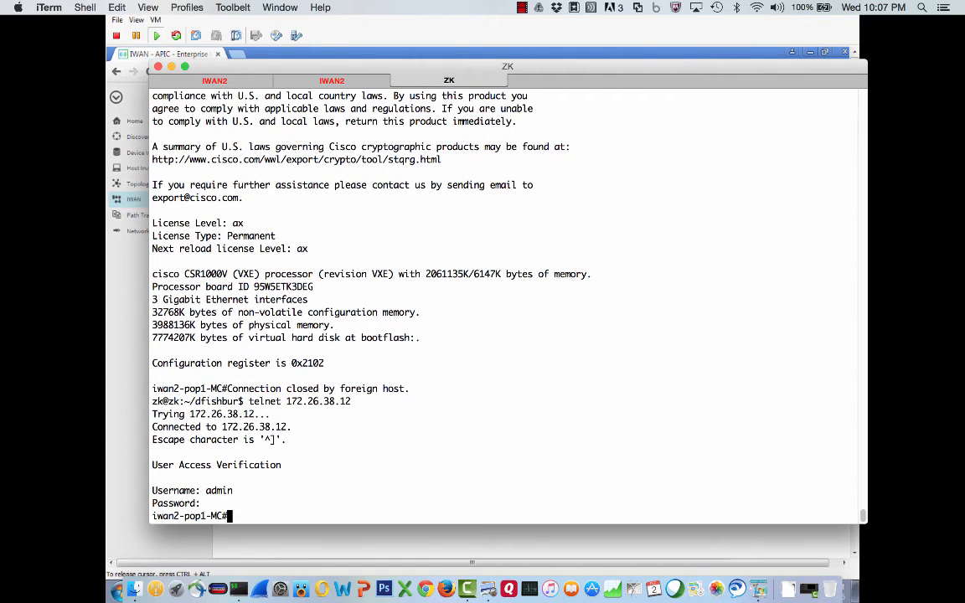
- Open the pop1-inet router's console session and enter privileged EXEC mode with the enable password
left_click_drag(227, 391, 421, 385)
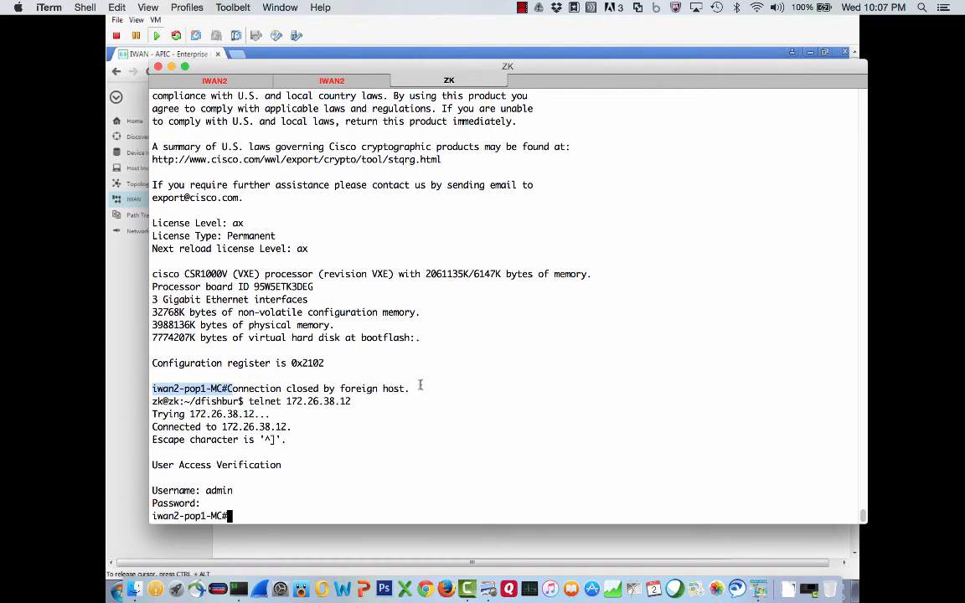
left_click(336, 80)
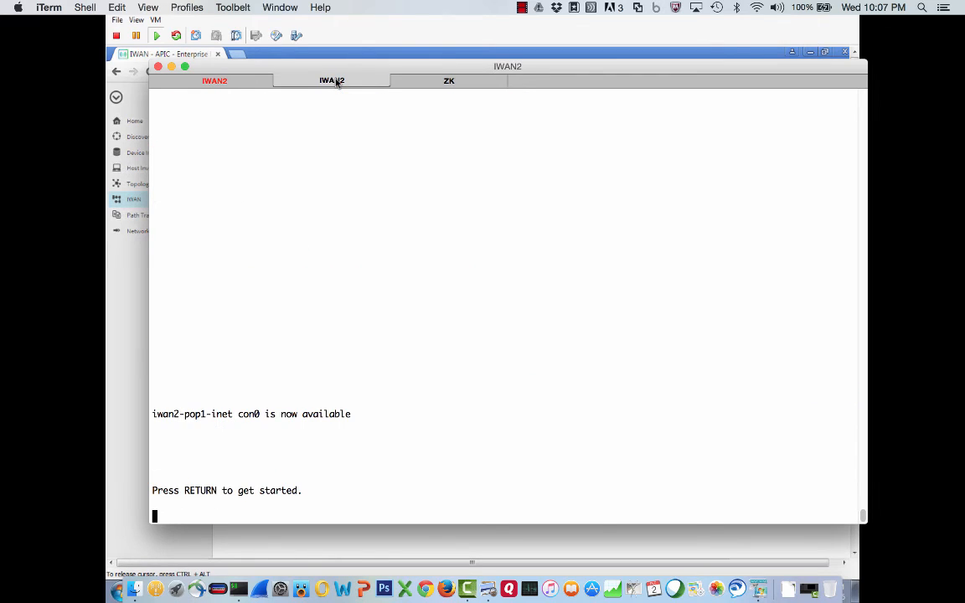
type("en")
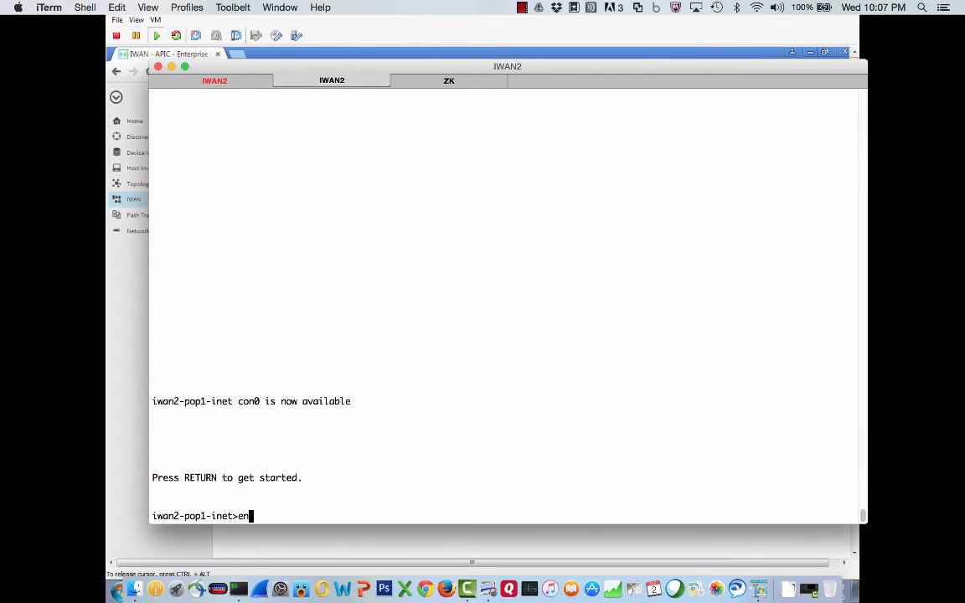
key("Return")
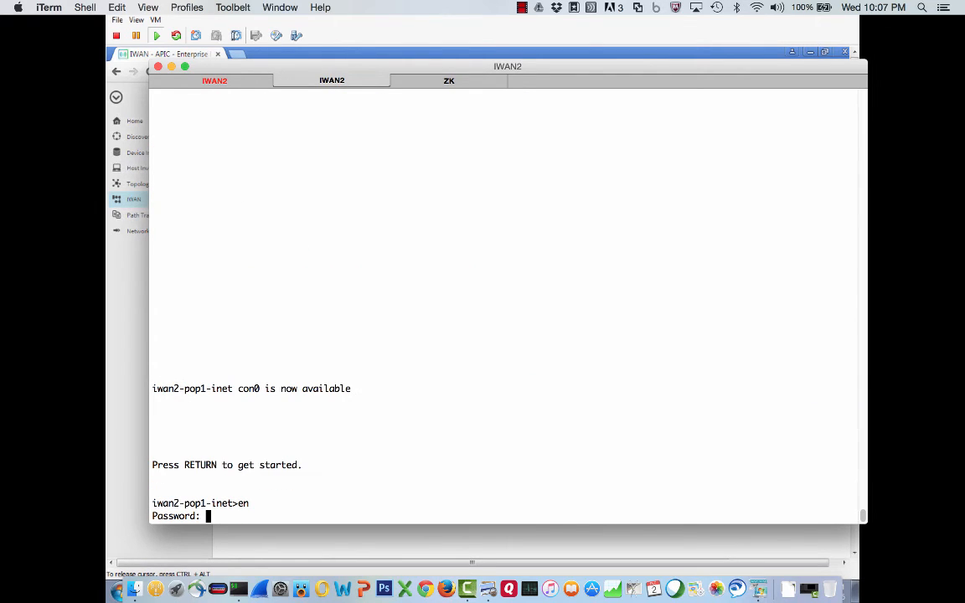
key("Return")
- Open the pop1-mpls router's console session and enter privileged EXEC mode with the enable password
left_click(215, 80)
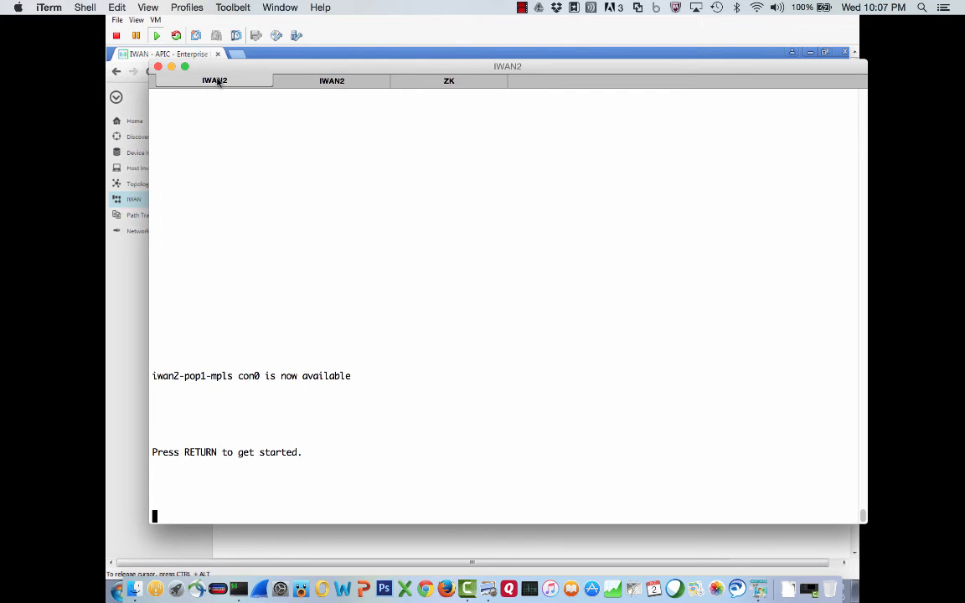
key("Return")
type("en")
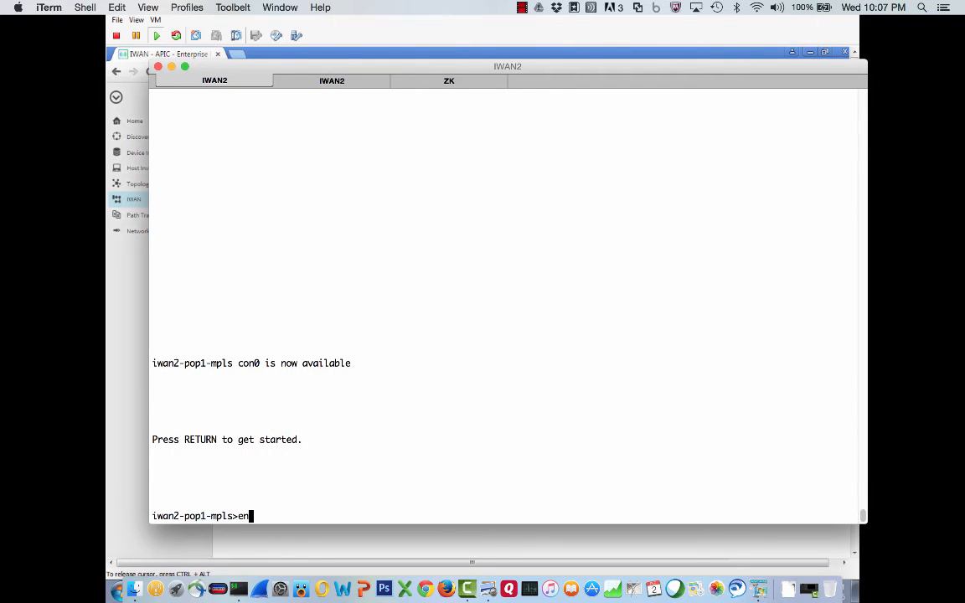
key("Return")
key("Return")
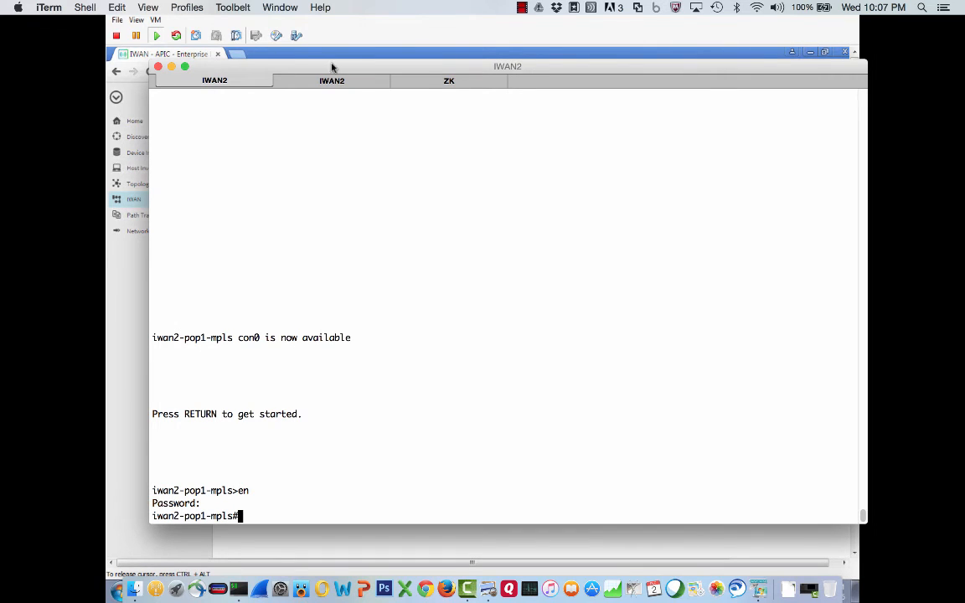
- Display the MC router's running configuration and page through its domain and policy sections
left_click(436, 84)
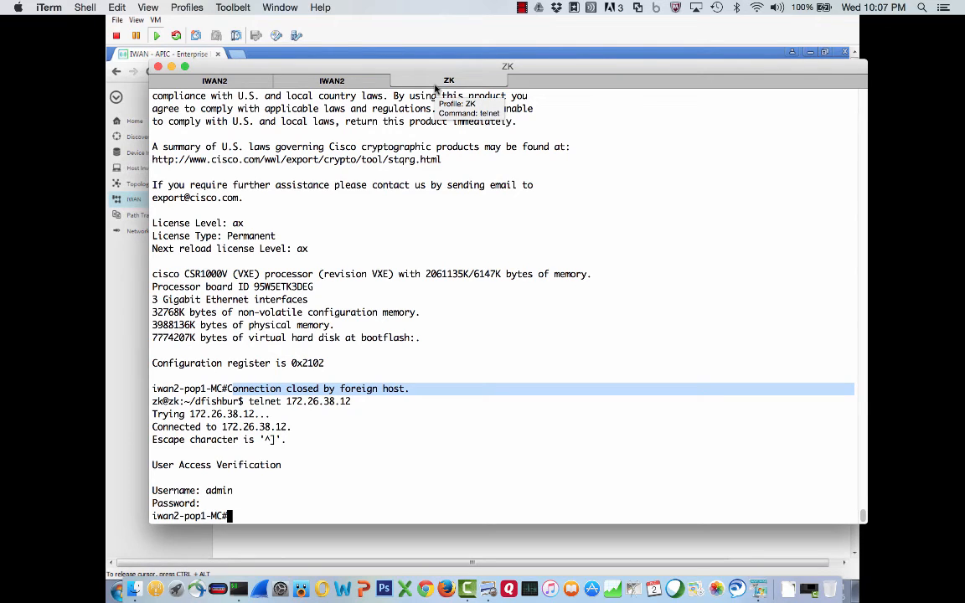
left_click(397, 218)
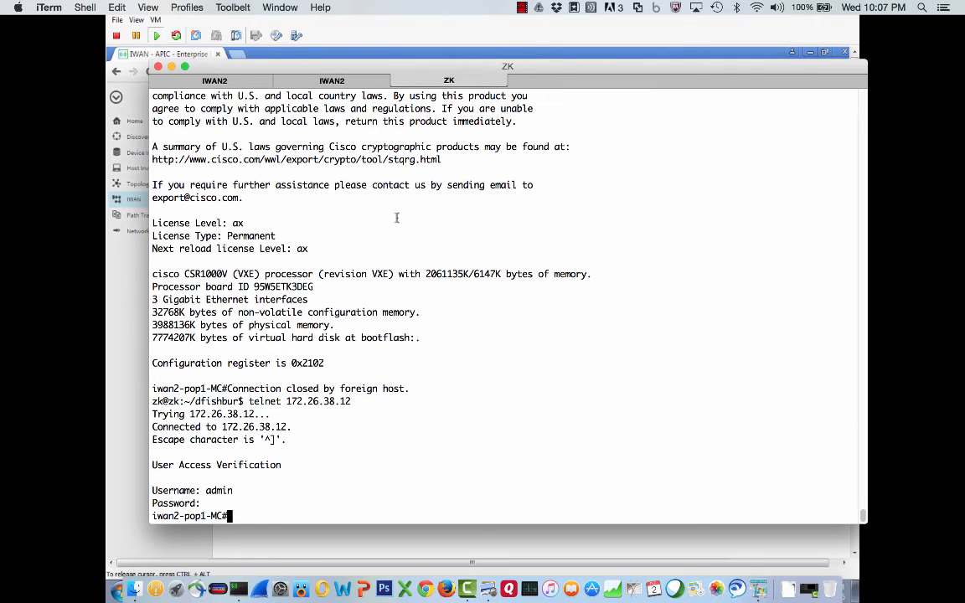
type("sh run")
key("Return")
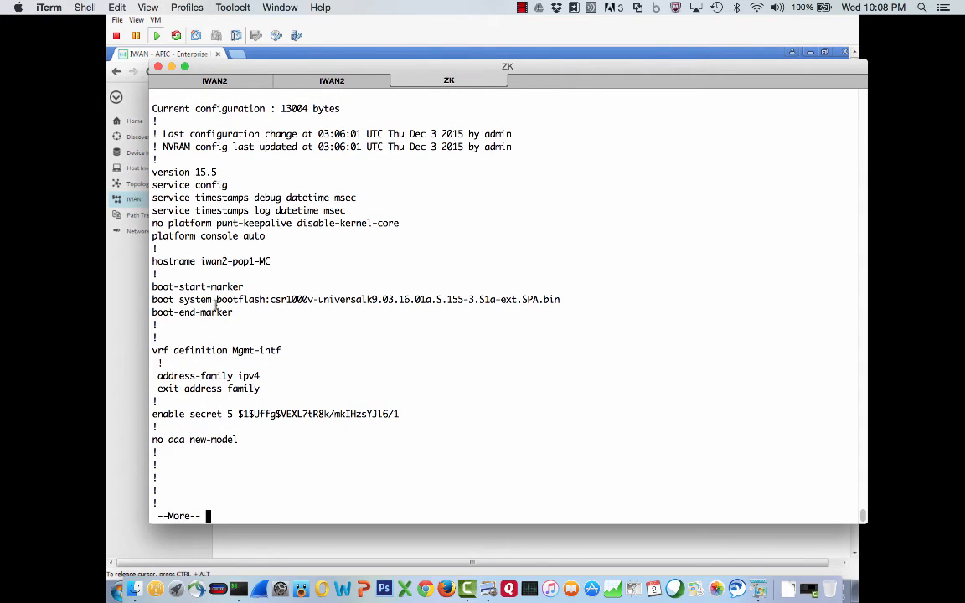
key("space")
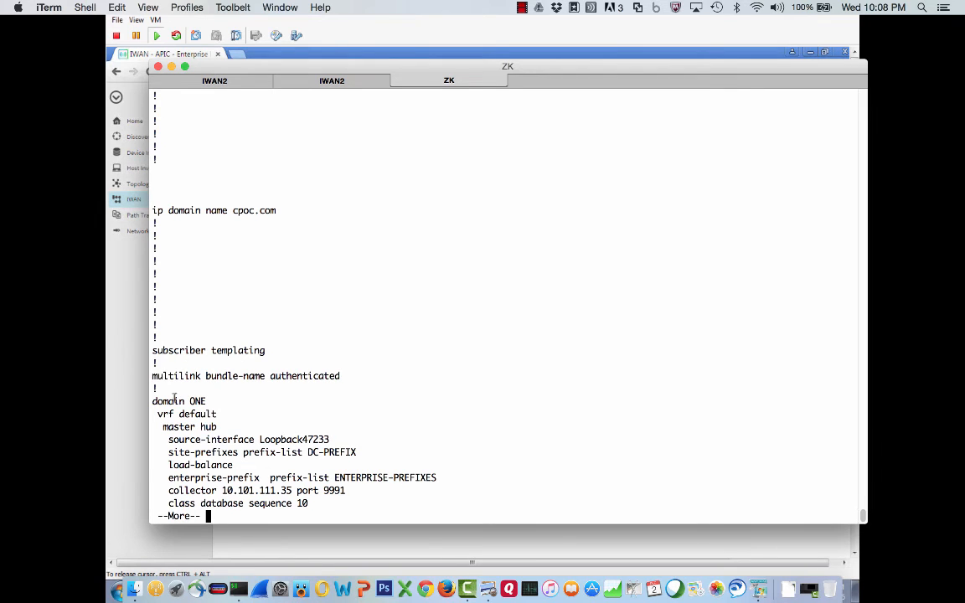
key("space")
key("space")
key("space")
key("space")
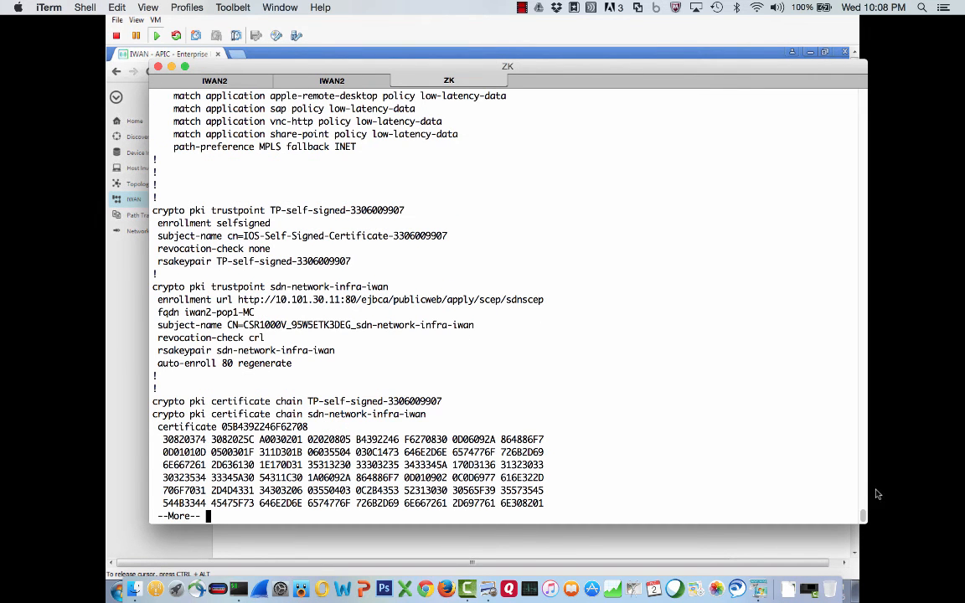
- Review the PKI trustpoint enrollment URL and the LAN EIGRP section of the MC running configuration
left_click_drag(862, 515, 861, 465)
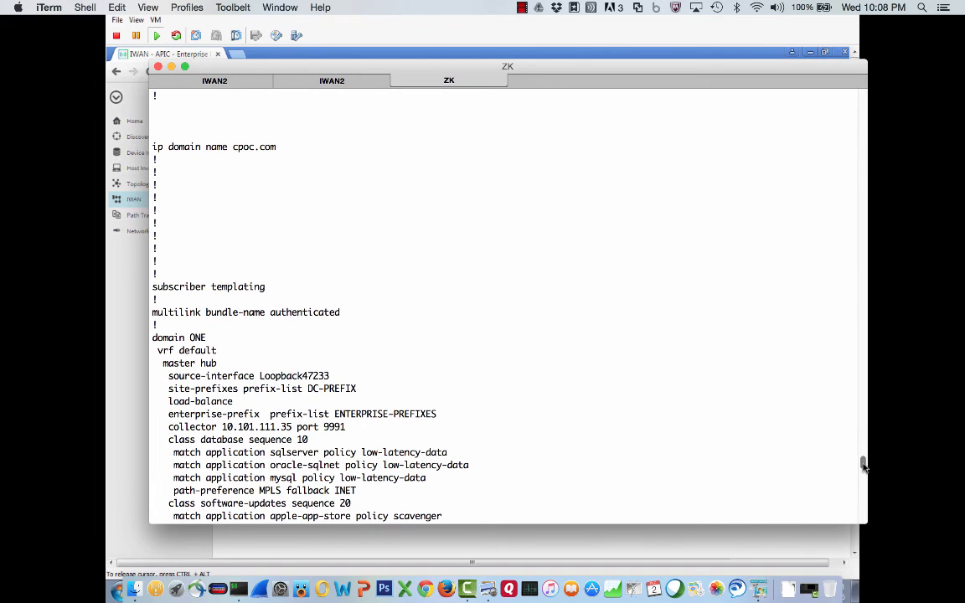
left_click_drag(863, 461, 865, 527)
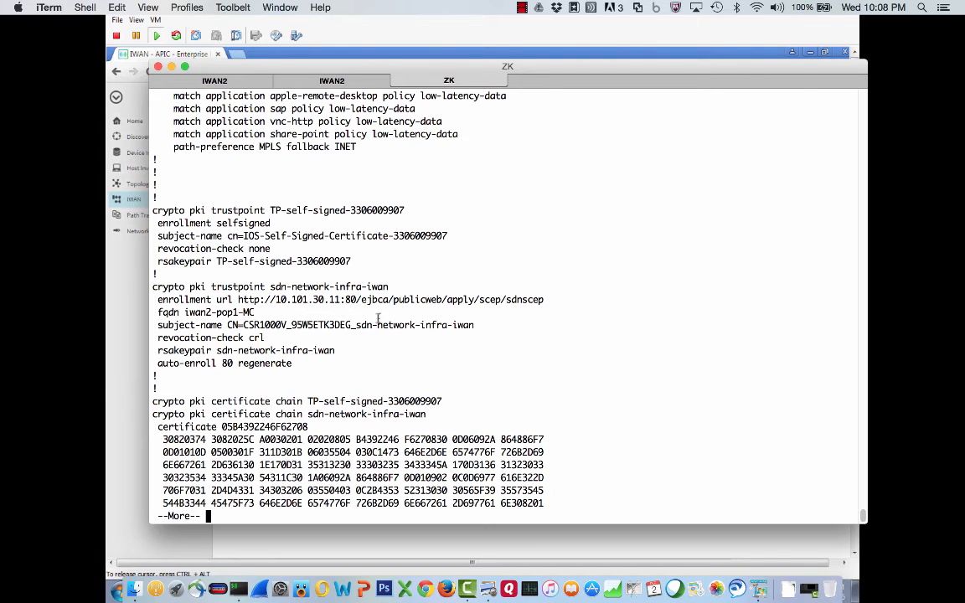
left_click_drag(273, 300, 356, 299)
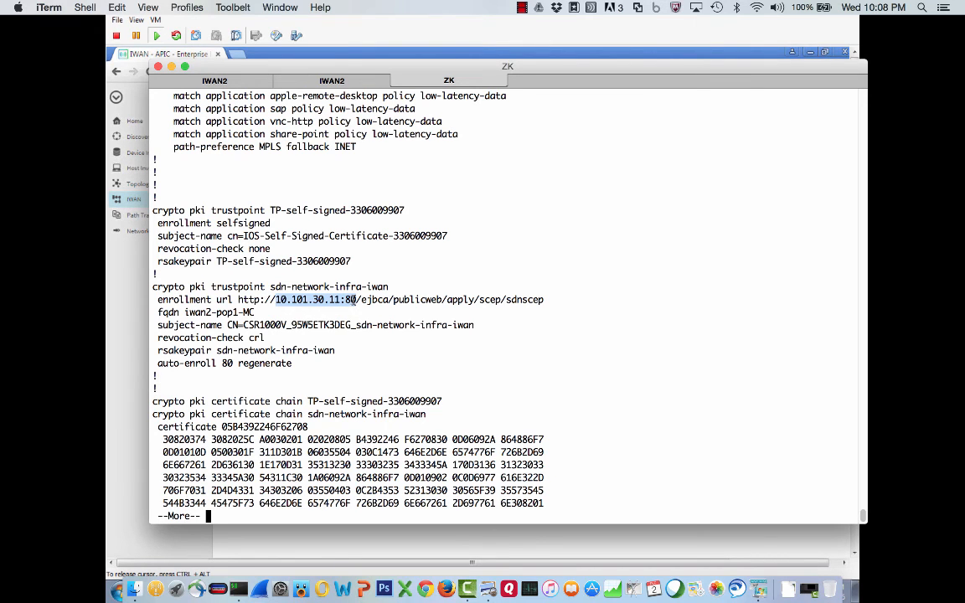
key("space")
key("space")
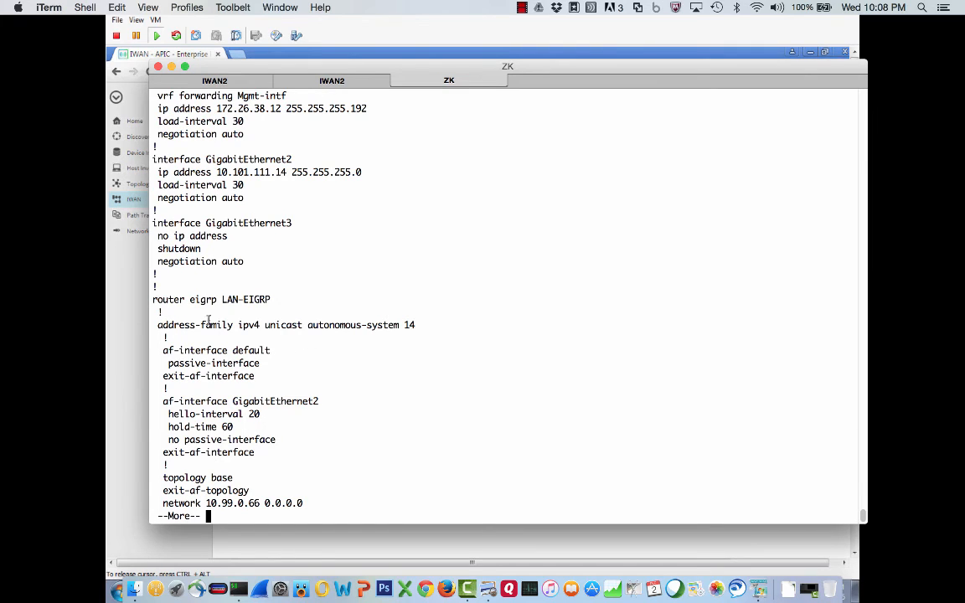
left_click_drag(153, 297, 317, 432)
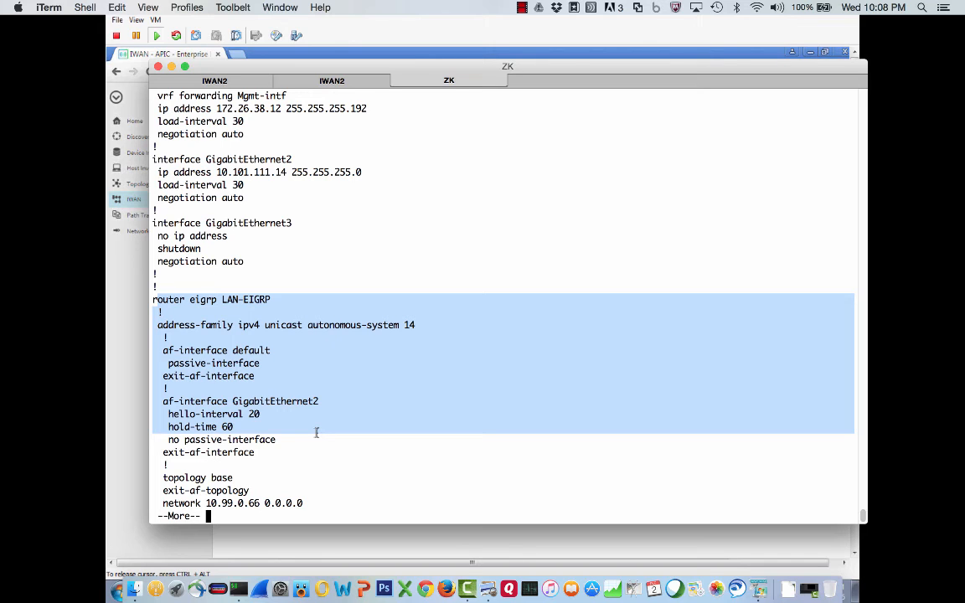
key("space")
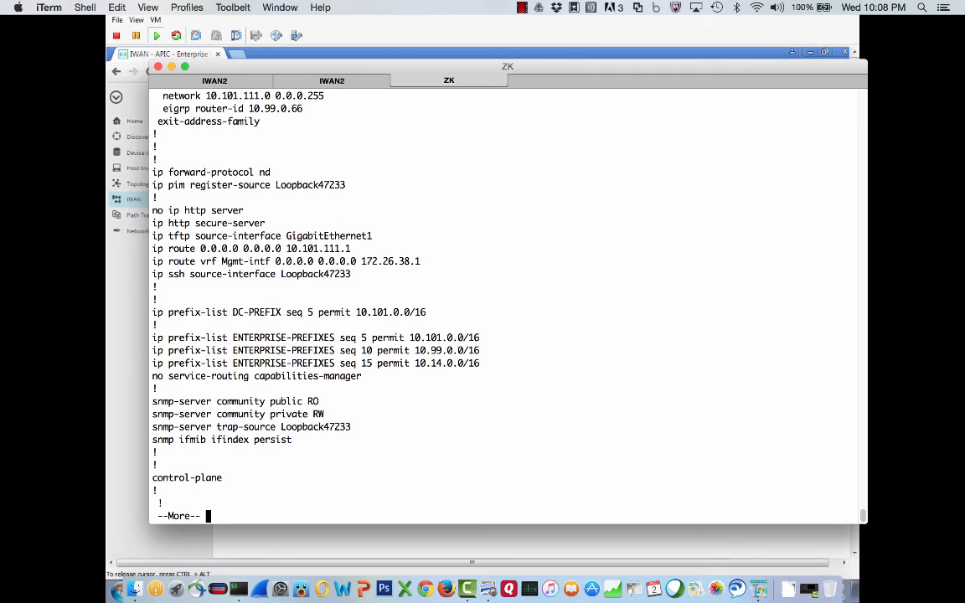
- Quit the configuration listing and show the MC router's EIGRP neighbors
type("qsh ip eigrp ")
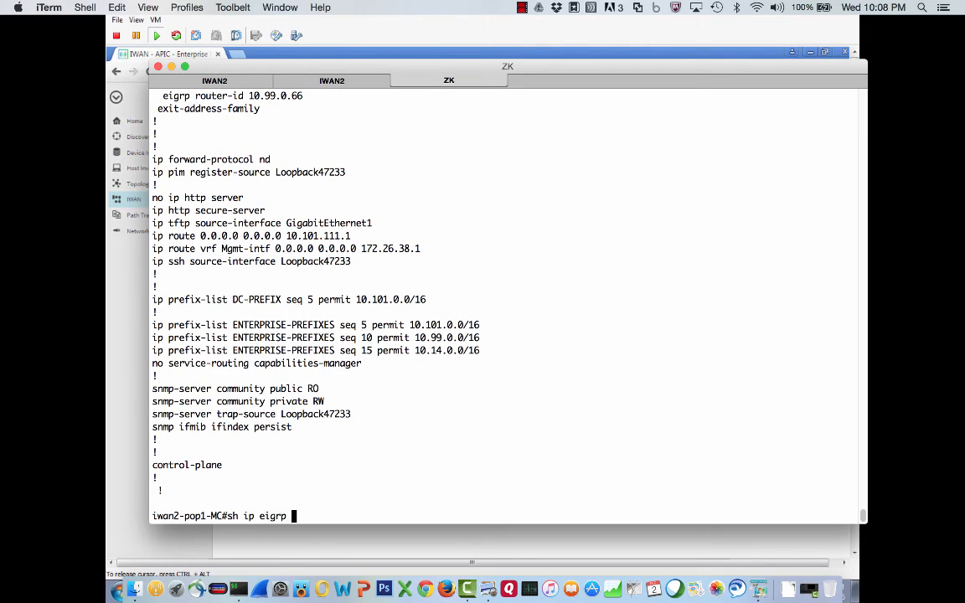
type("nei")
key("Tab")
key("Return")
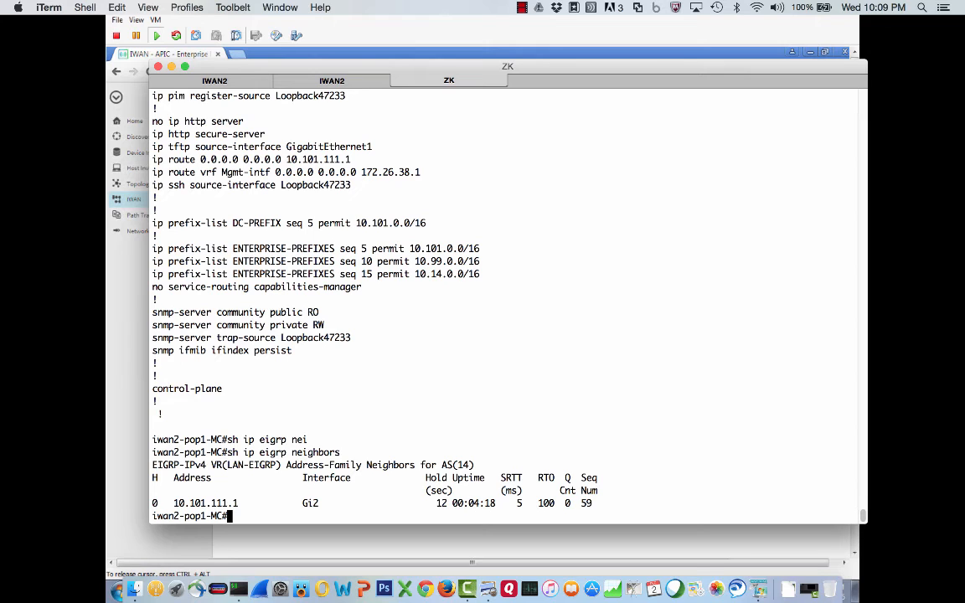
- On the pop1-mpls router, show the domain section of the running configuration and review its border settings
left_click(186, 82)
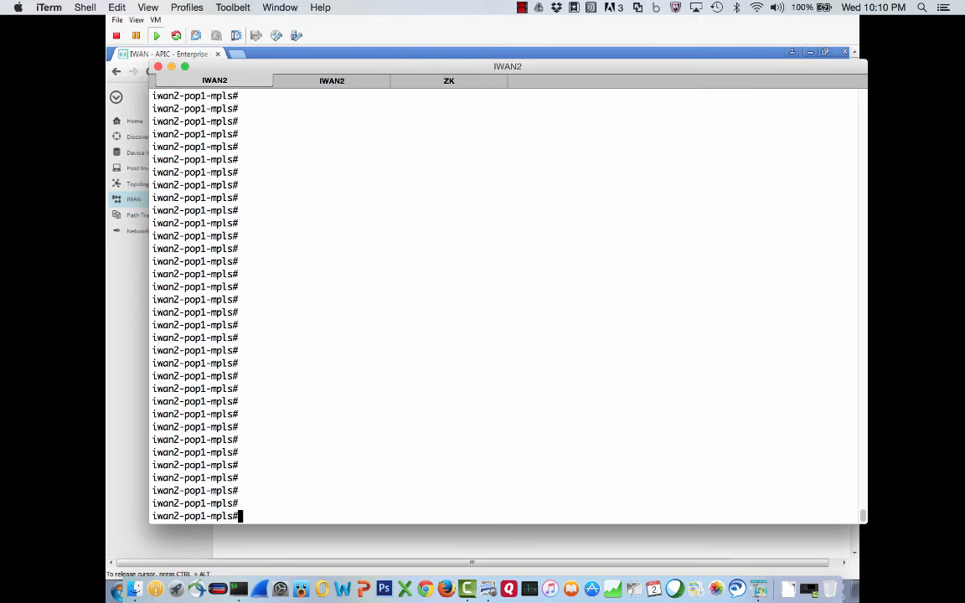
type("sh run | sec")
key("Tab")
type("domain")
key("Return")
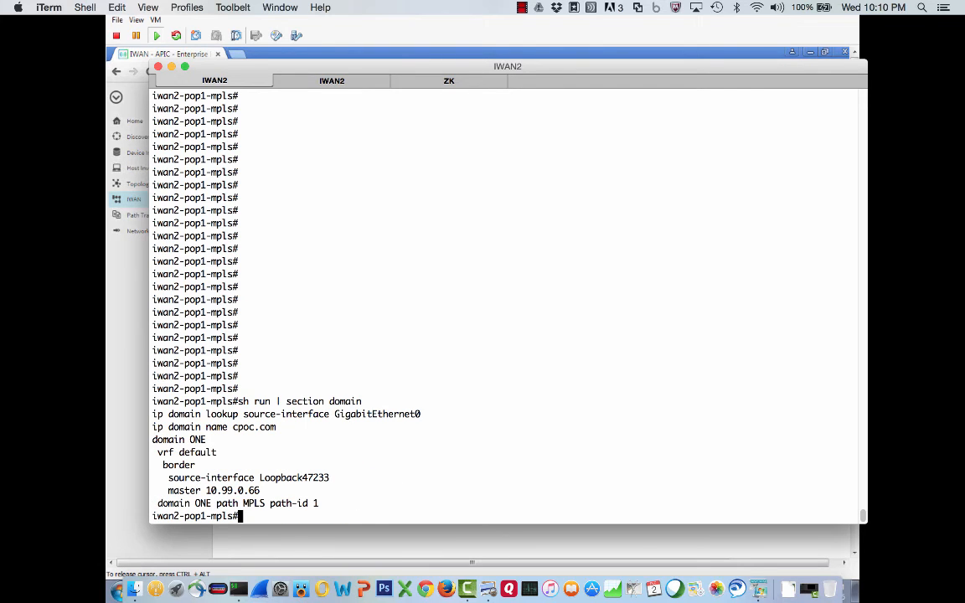
triple_click(153, 440)
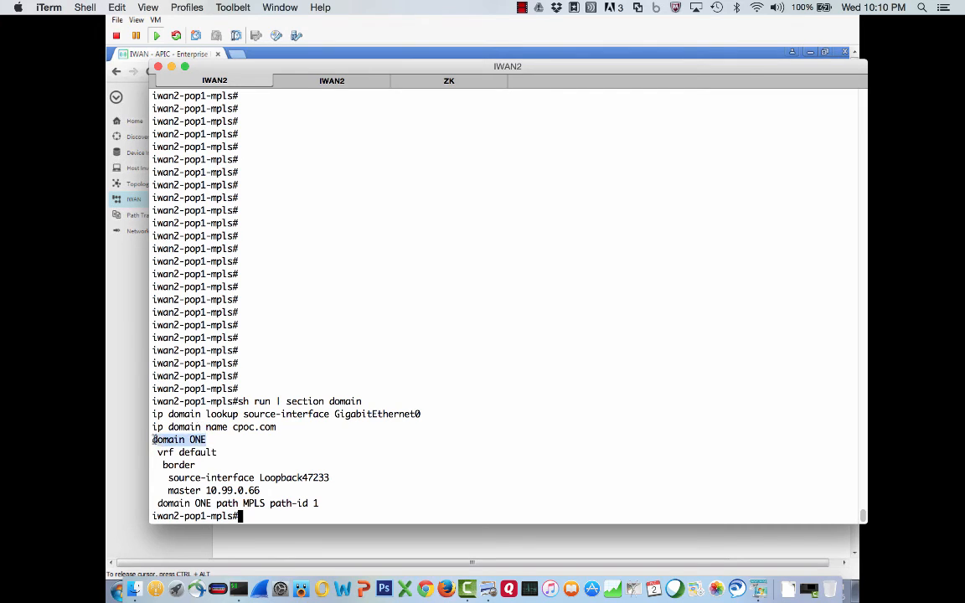
triple_click(159, 452)
left_click(164, 465)
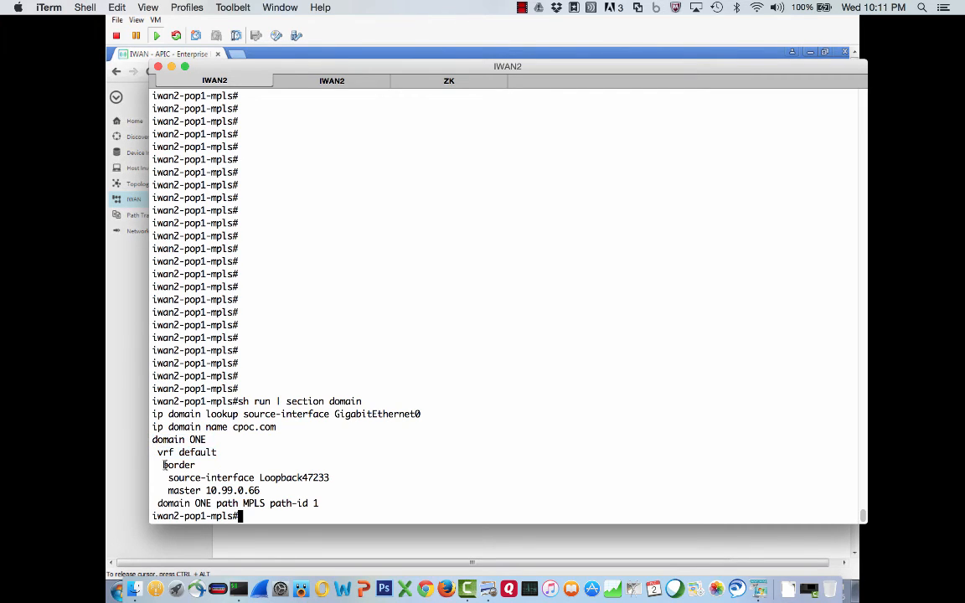
triple_click(165, 465)
left_click(164, 465)
left_click_drag(184, 478, 166, 491)
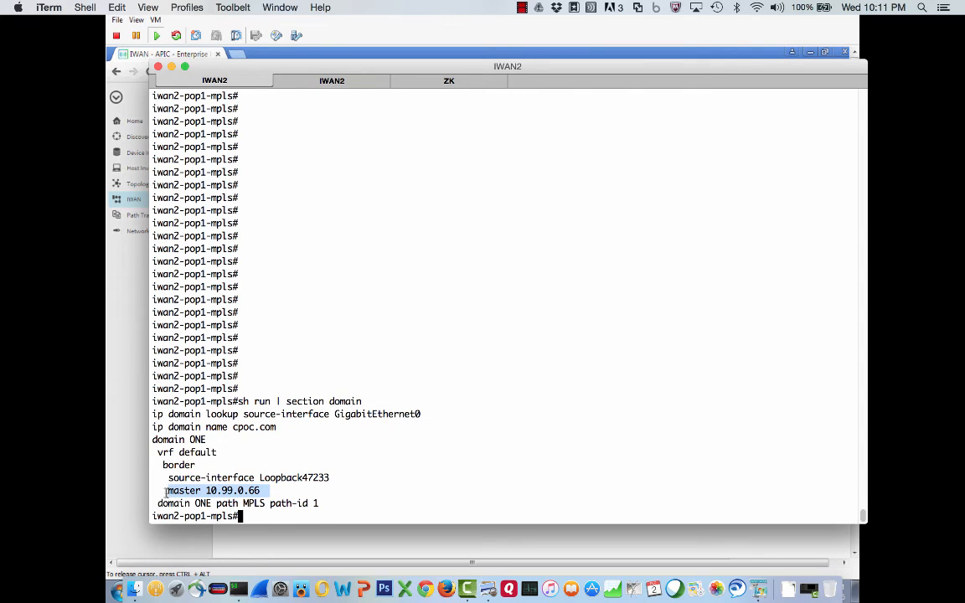
left_click(283, 499)
- Show the pop1-mpls router's IP routing table, then quit the listing
type("sh ip route")
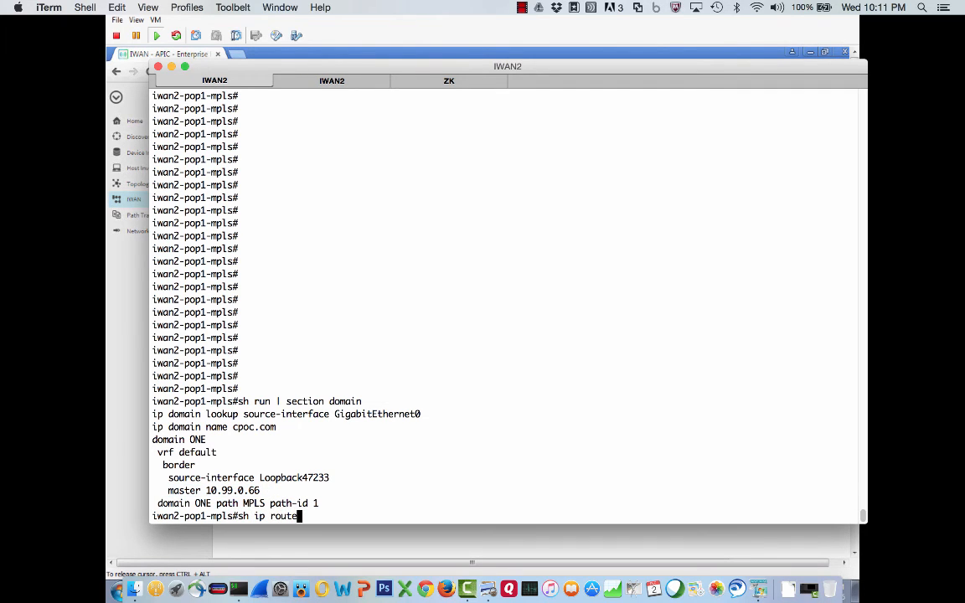
key("Return")
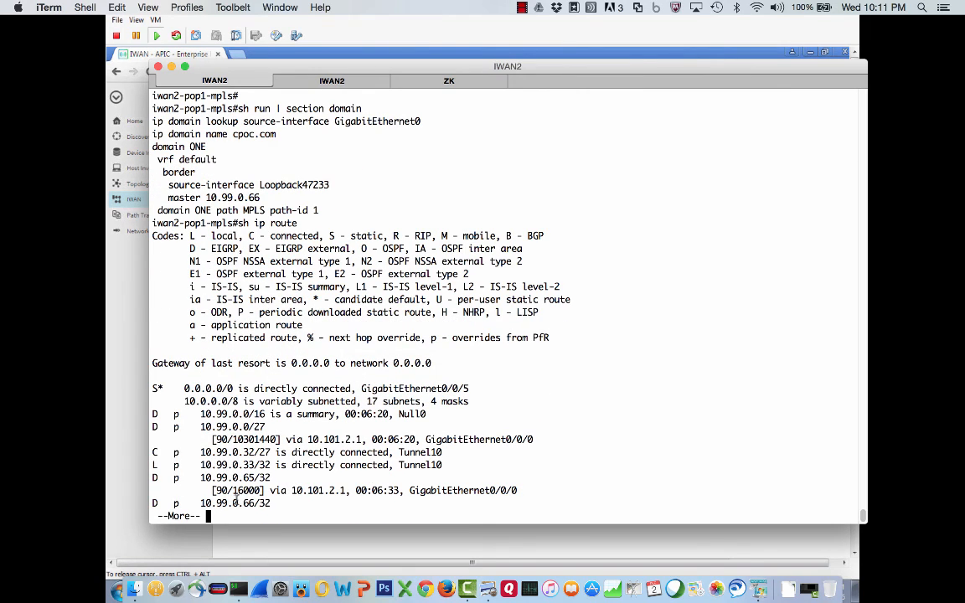
type("q")
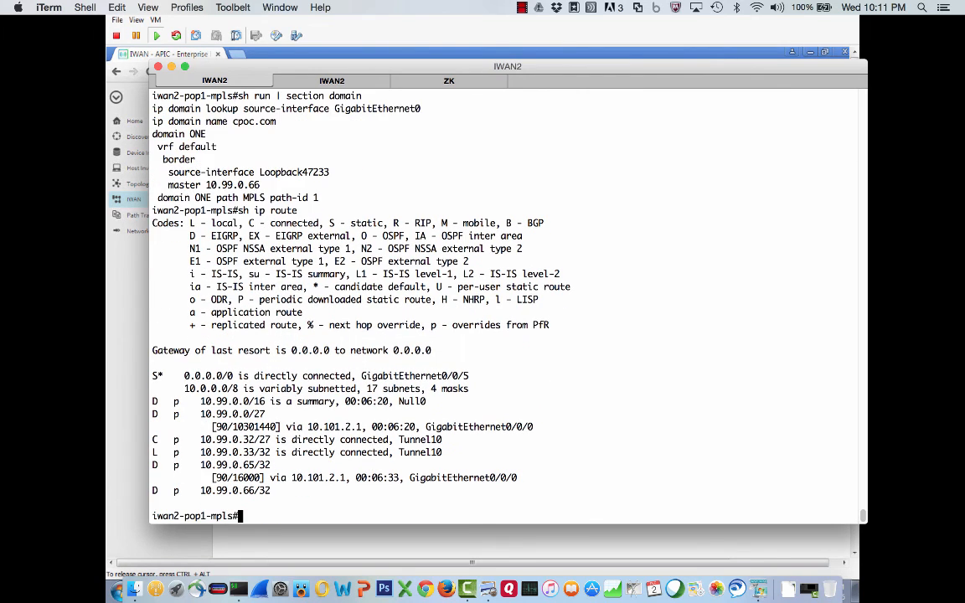
type("sh")
- On the pop1-mpls router, use inline help to build and run the show domain ONE border status command
double_click(197, 134)
left_click(208, 172)
type("doma")
key("Tab")
type("?")
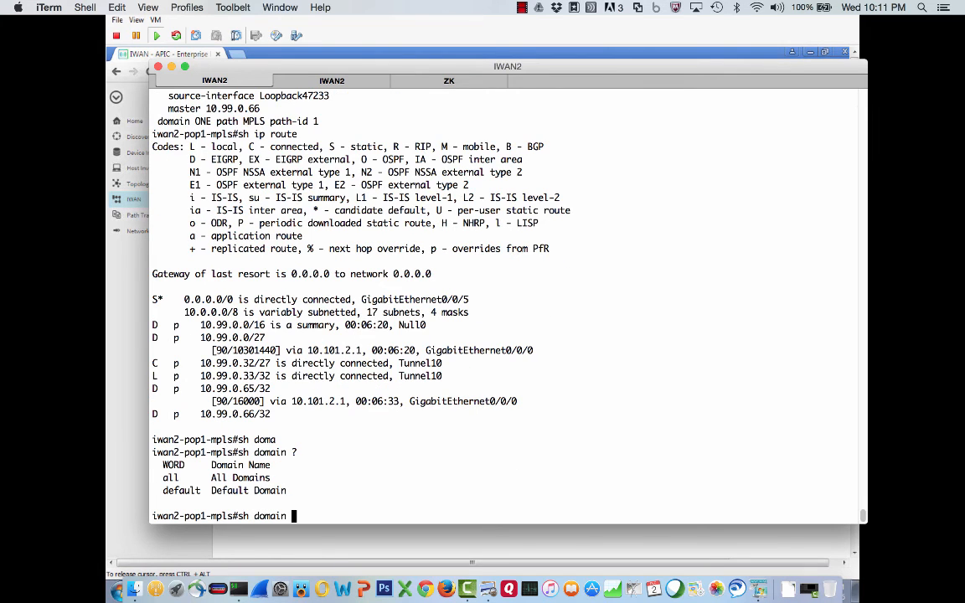
type("ONE ?")
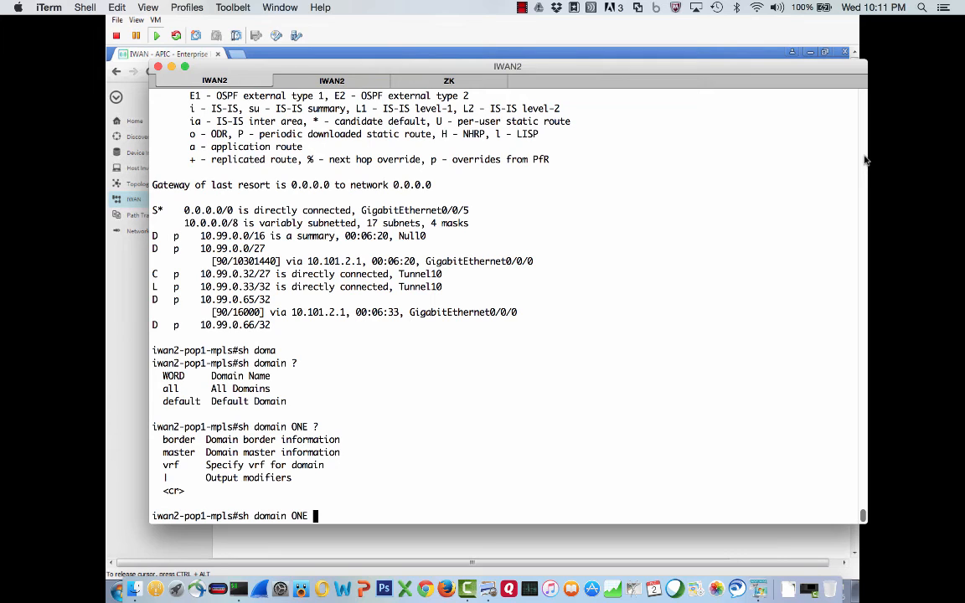
type("border ?")
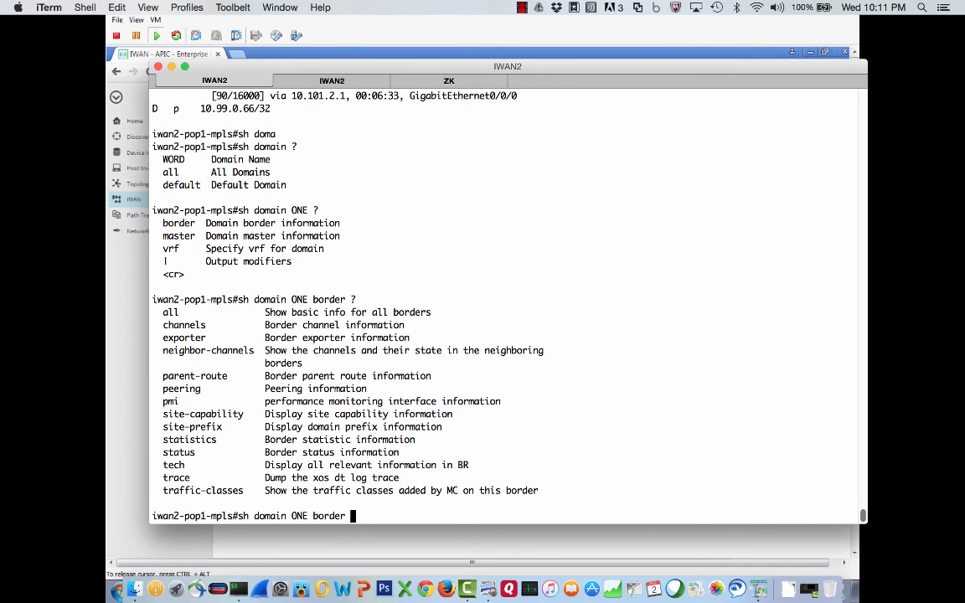
type("status")
key("Return")
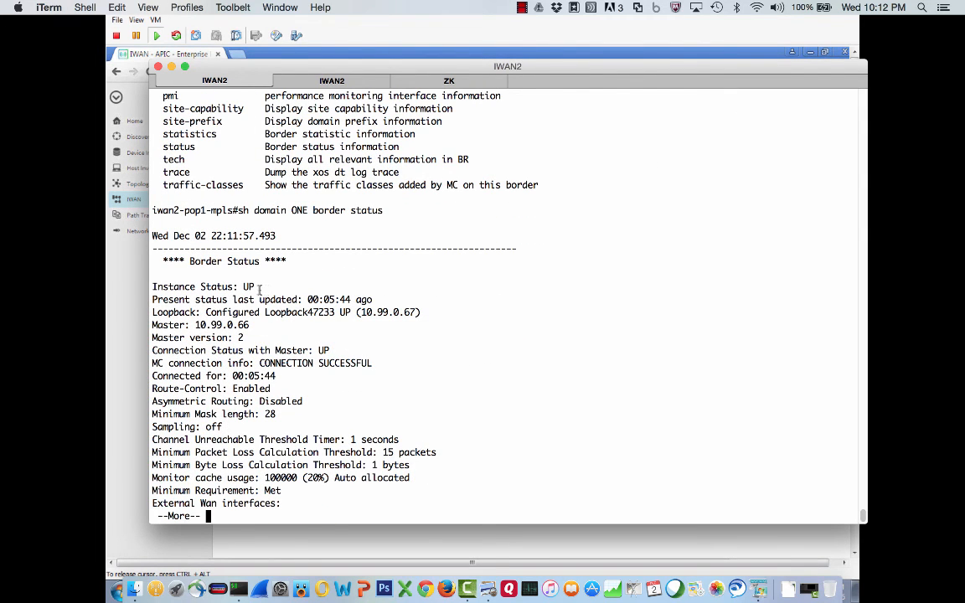
- Review the border status output, paging through to the external WAN interface and its tunnel
left_click_drag(260, 289, 241, 288)
left_click_drag(324, 299, 351, 299)
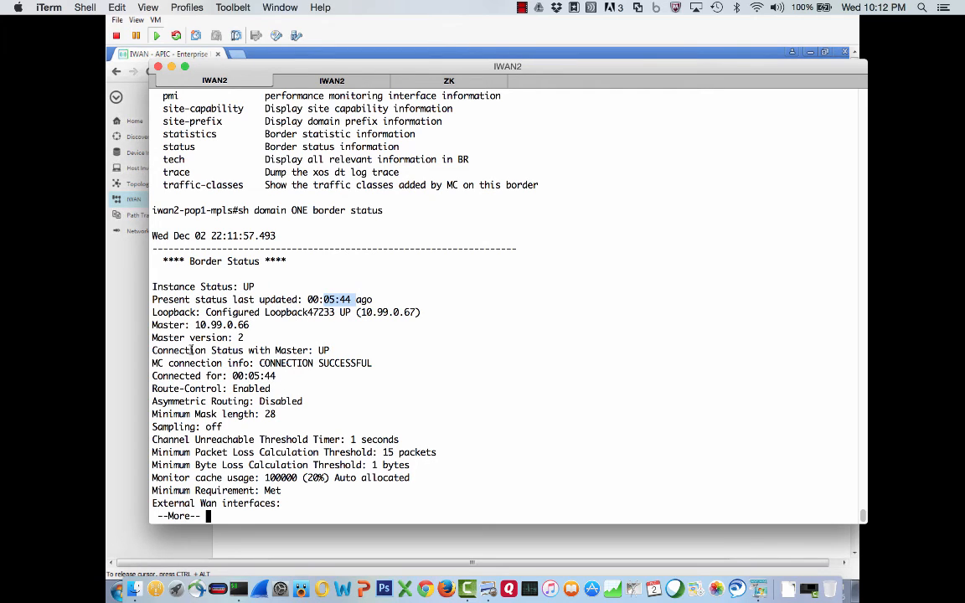
left_click_drag(153, 350, 336, 350)
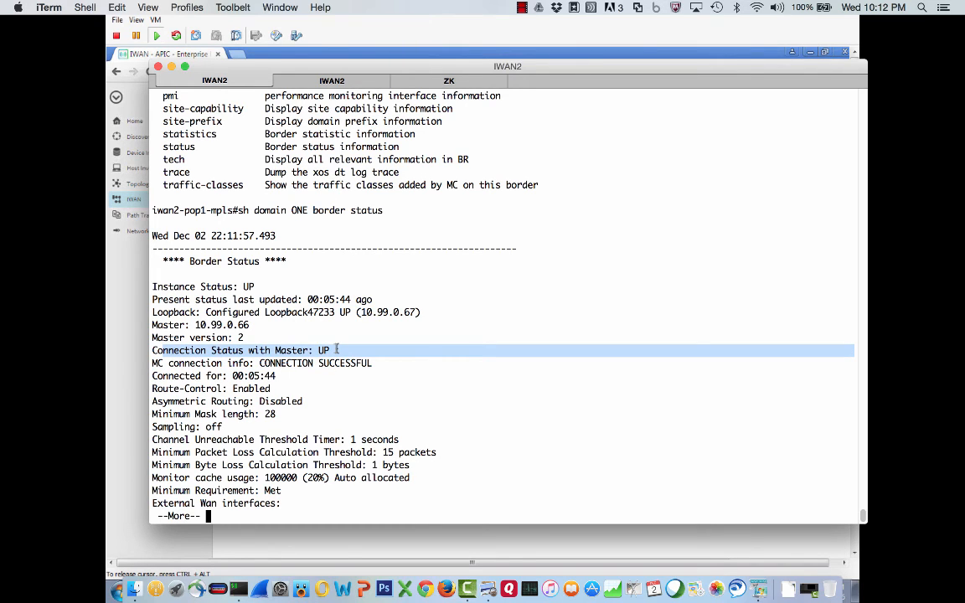
left_click(337, 349)
key("space")
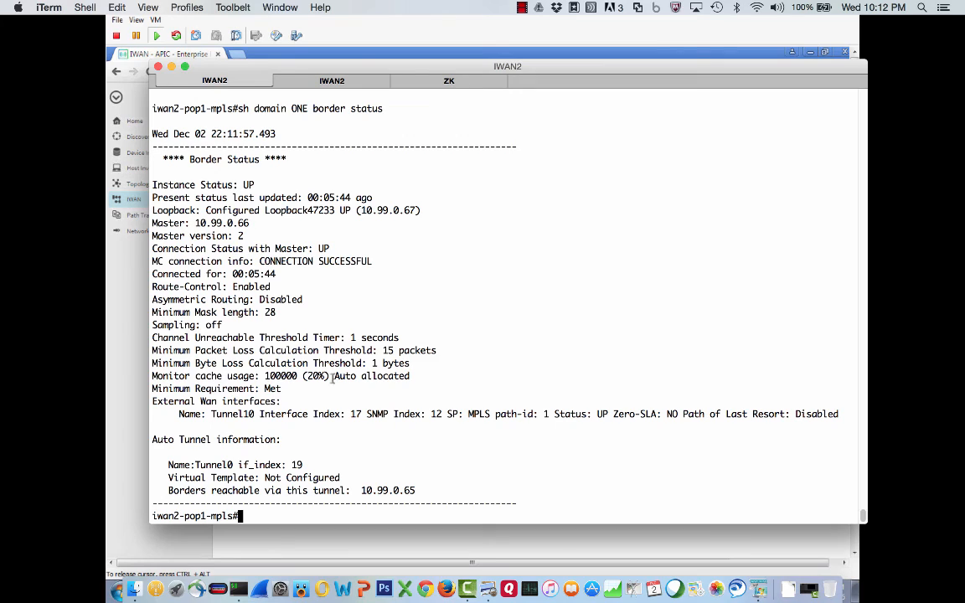
left_click_drag(212, 415, 258, 415)
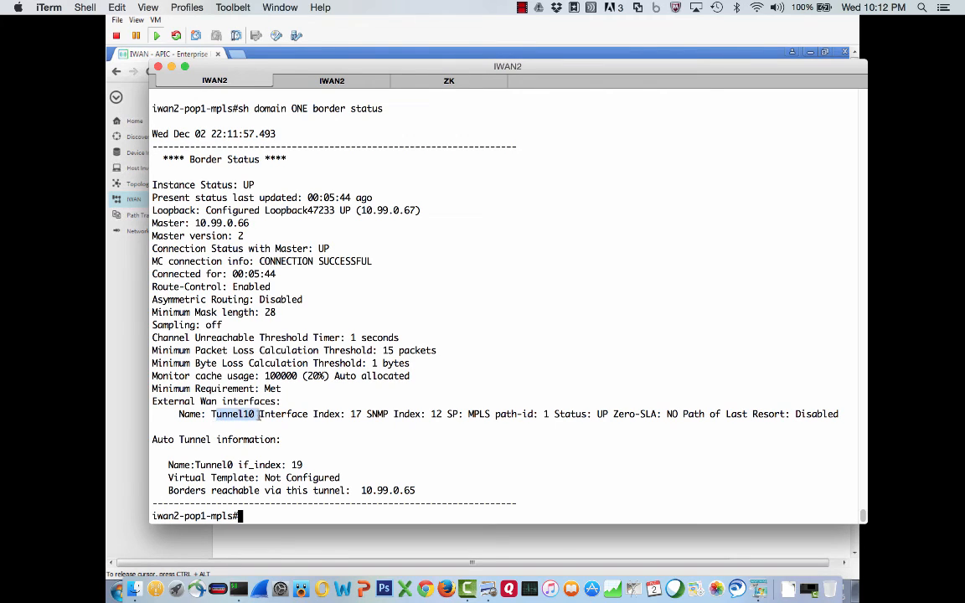
left_click(303, 428)
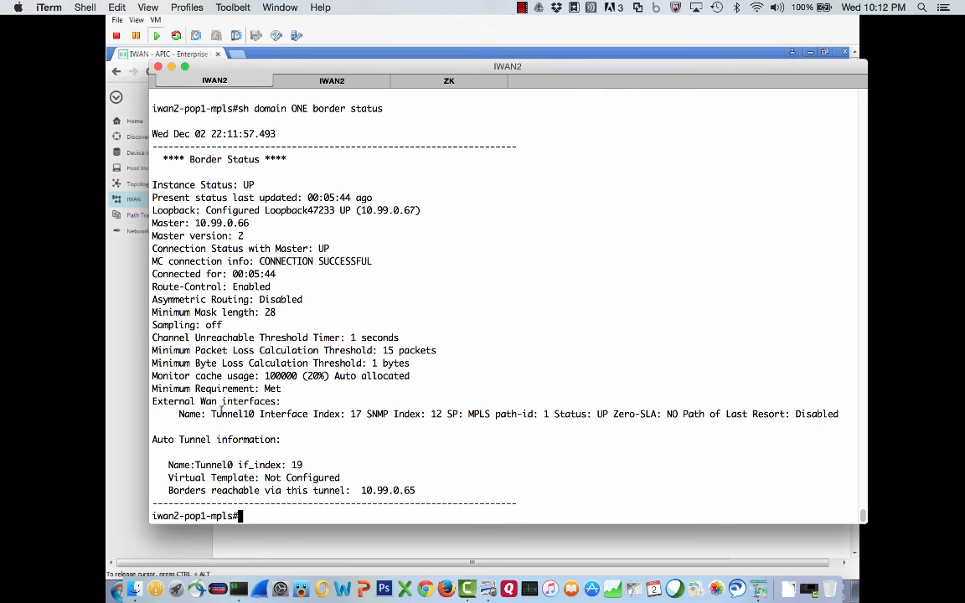
left_click_drag(211, 415, 261, 414)
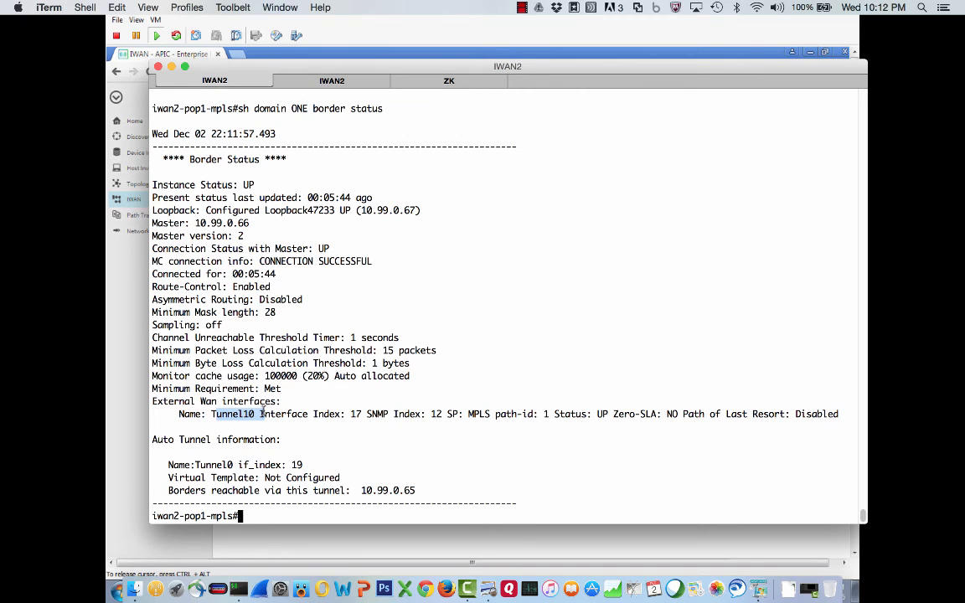
- Switch to the pop1-inet router session and show the domain section of its running configuration
left_click(310, 82)
type("sh run | se")
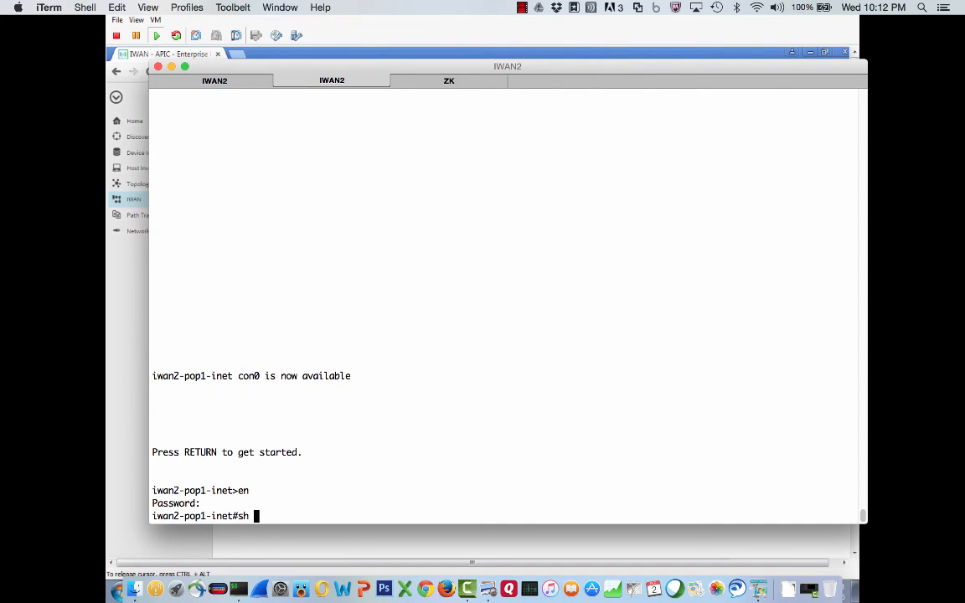
type("domain")
key("Return")
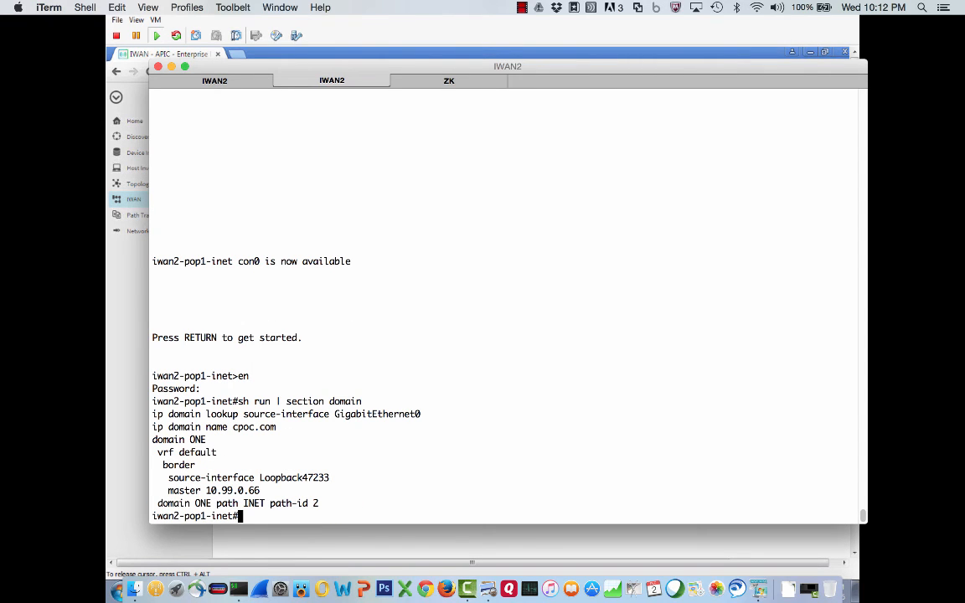
- Show the domain ONE border status on the pop1-inet router
type("sh domain ONE bod")
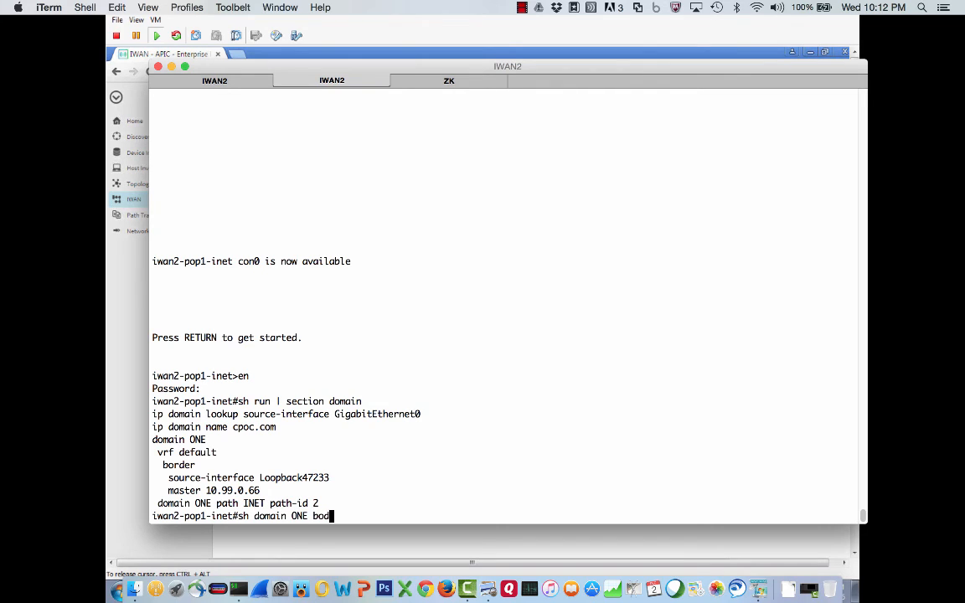
key("BackSpace")
type("rder status")
key("Return")
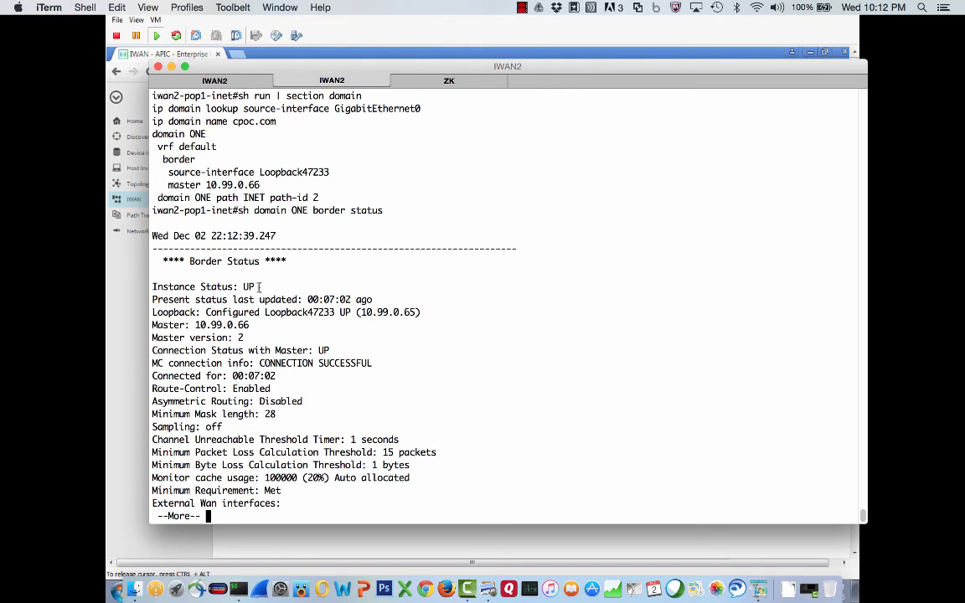
- Review the pop1-inet border status, paging through to its external WAN tunnel interface
left_click_drag(259, 287, 228, 284)
left_click_drag(194, 325, 259, 323)
left_click(245, 337)
left_click_drag(318, 350, 282, 390)
left_click(272, 414)
key("space")
double_click(214, 414)
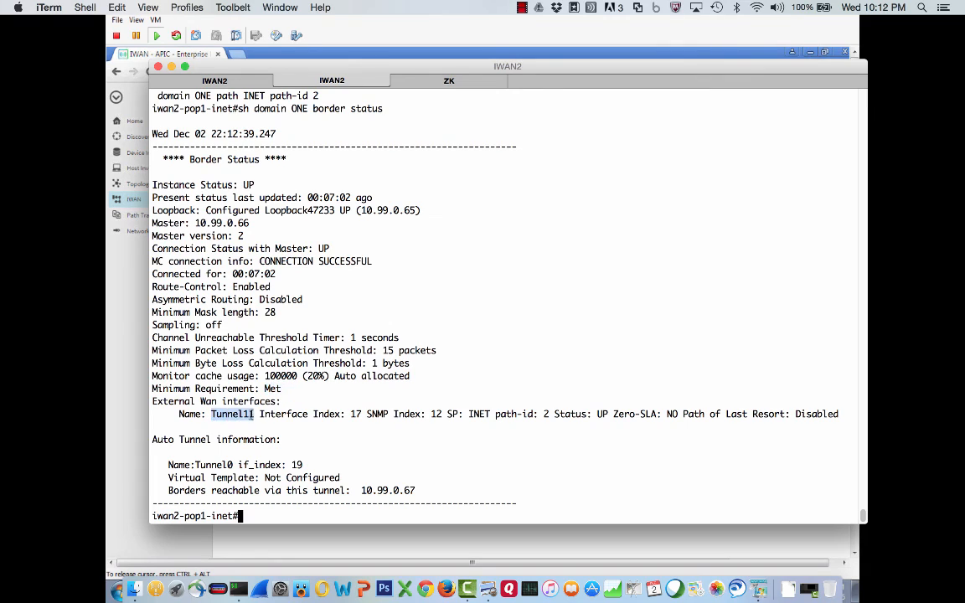
left_click(270, 449)
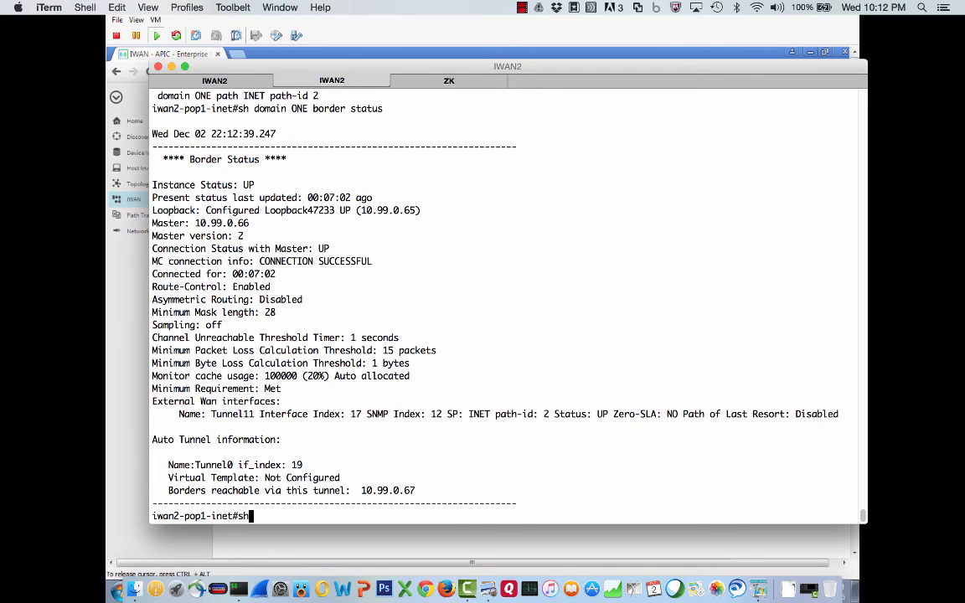
- Show the pop1-inet router's VRFs and review the IWAN-TRANSPORT-2 VRF and its interface
type("sh ru")
key("BackSpace")
key("BackSpace")
key("BackSpace")
key("BackSpace")
key("BackSpace")
type("sh vrf")
key("Return")
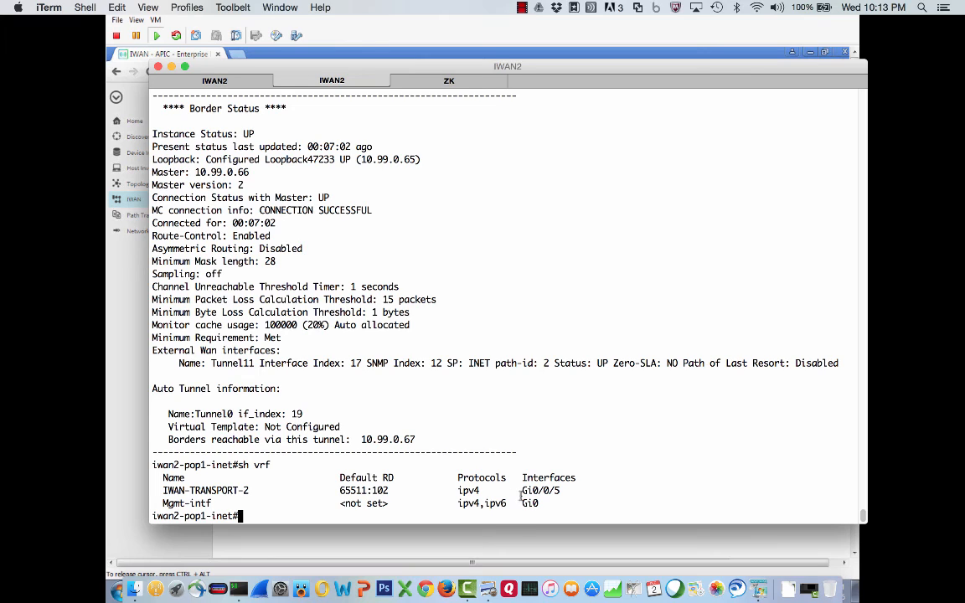
left_click_drag(521, 490, 563, 492)
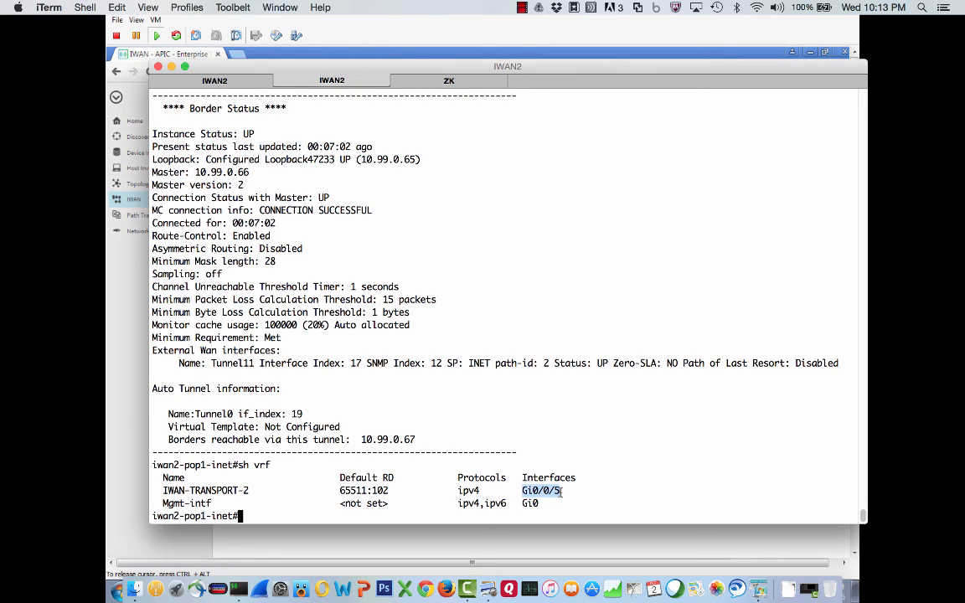
left_click(467, 502)
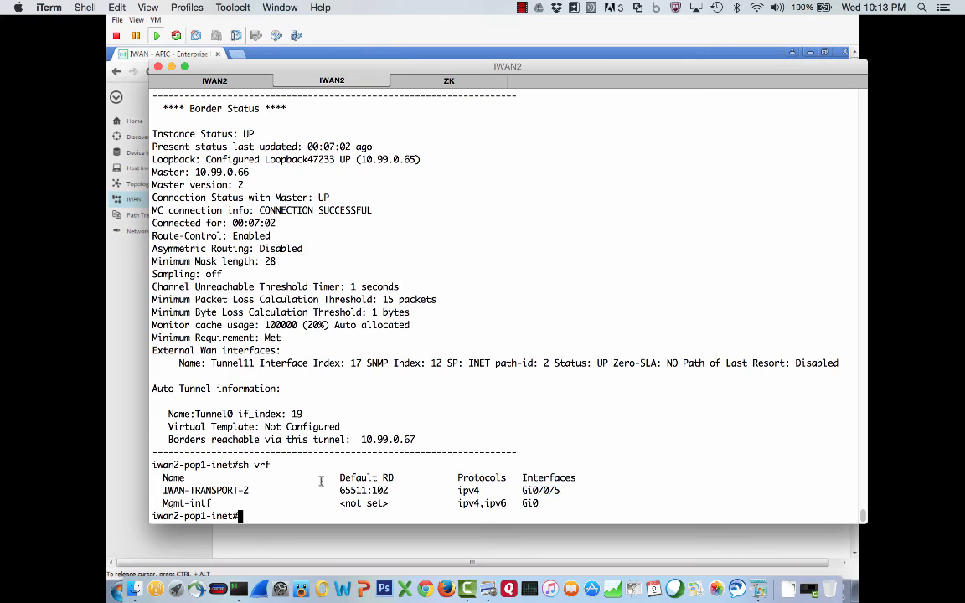
left_click_drag(249, 491, 161, 492)
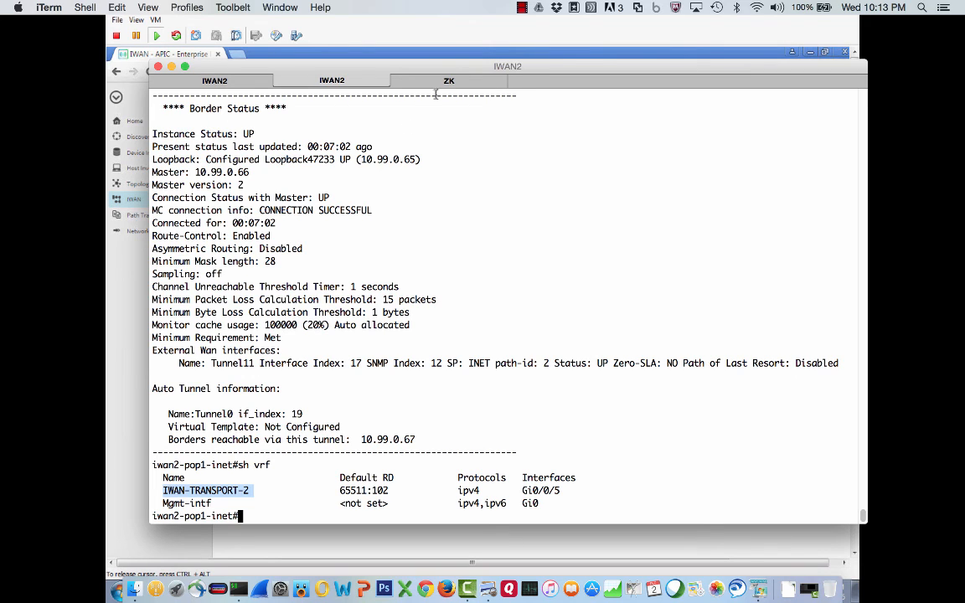
- Switch to the MC router session and show the domain ONE master status
left_click(448, 81)
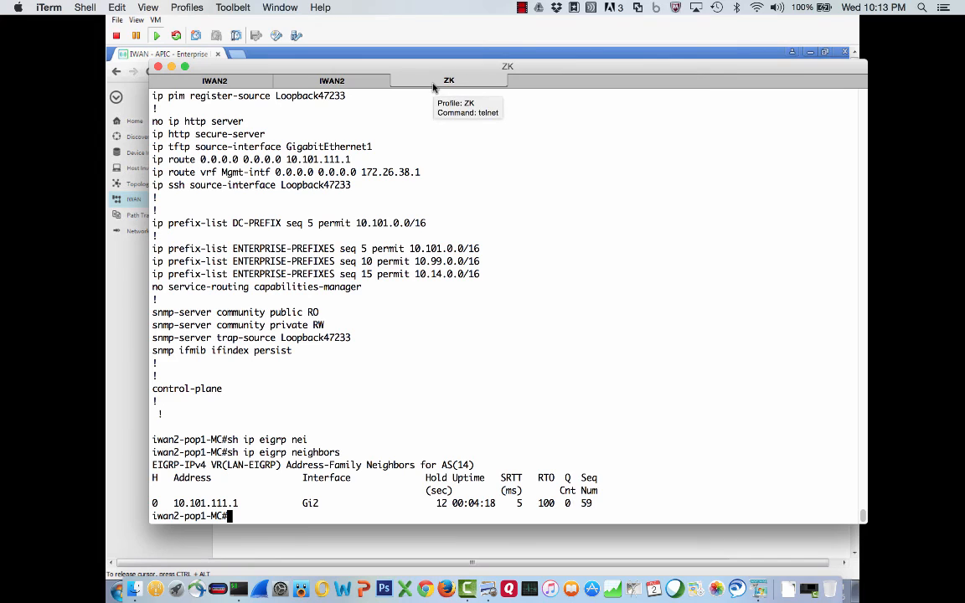
type("sh domain")
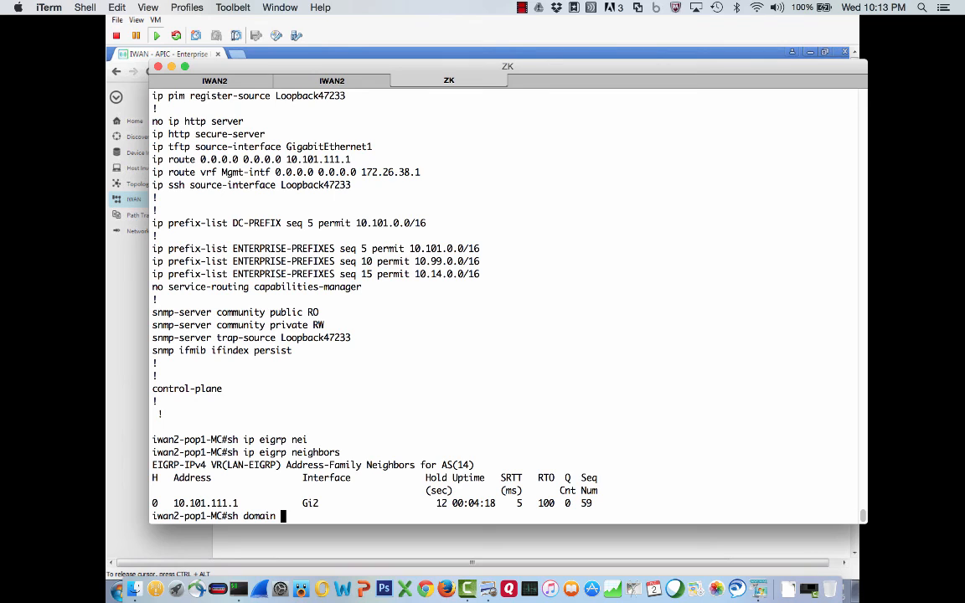
type(" ONE master status")
key("Return")
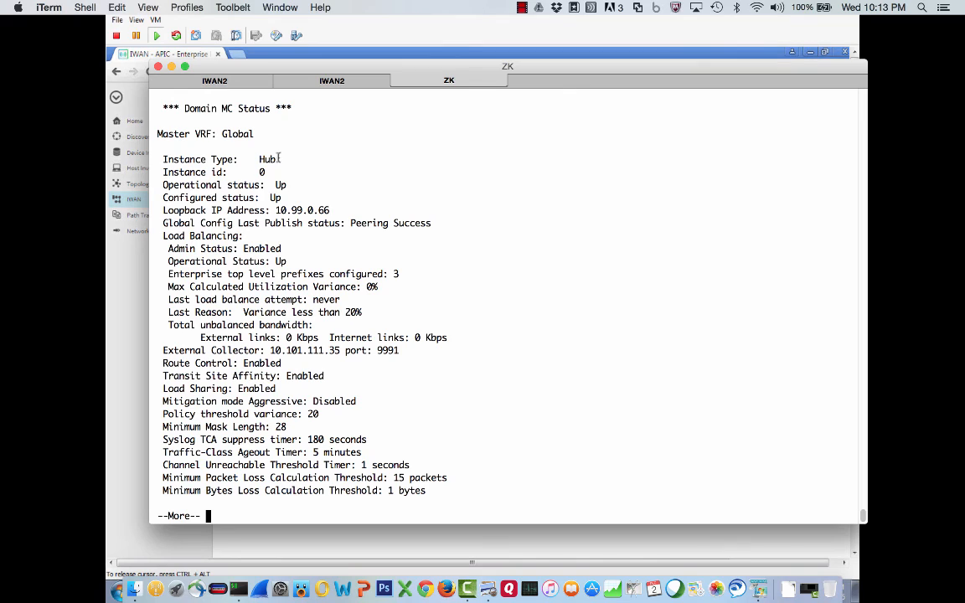
- Review the master status output, paging through to the connected borders, their tunnels and service providers
left_click_drag(254, 160, 277, 160)
triple_click(276, 185)
left_click(290, 197)
left_click_drag(290, 197, 259, 198)
left_click_drag(158, 225, 431, 223)
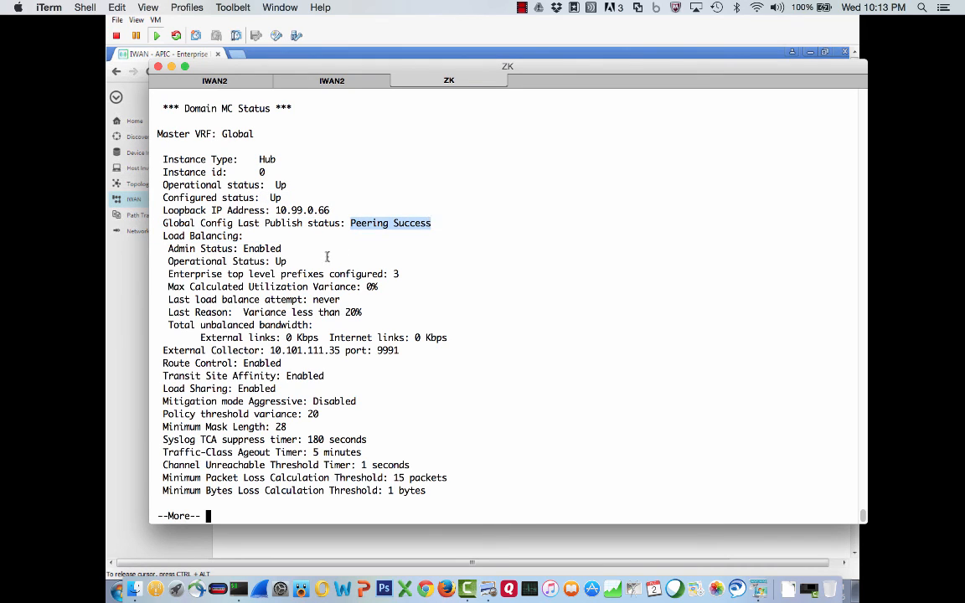
left_click_drag(243, 235, 163, 236)
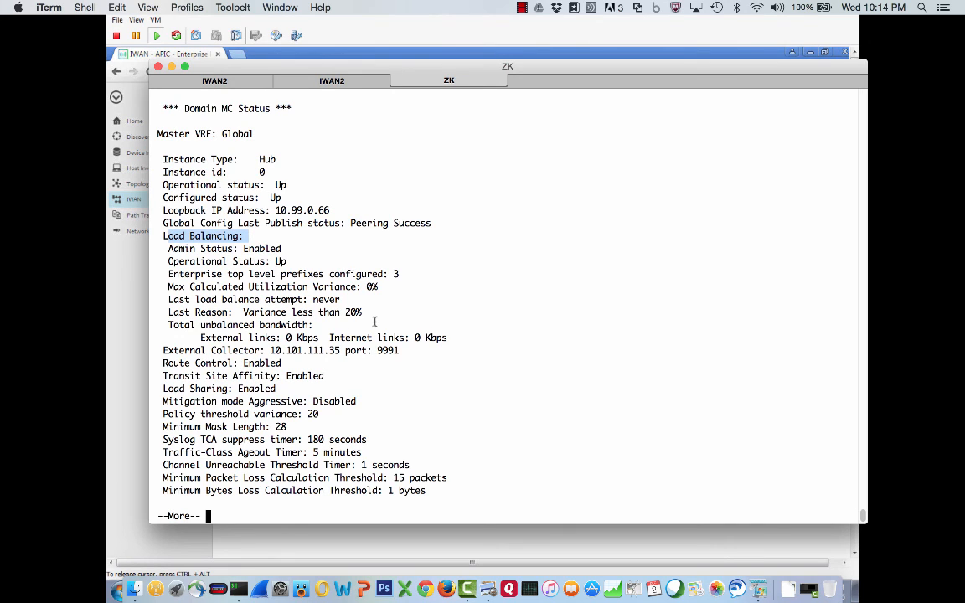
left_click_drag(270, 350, 397, 351)
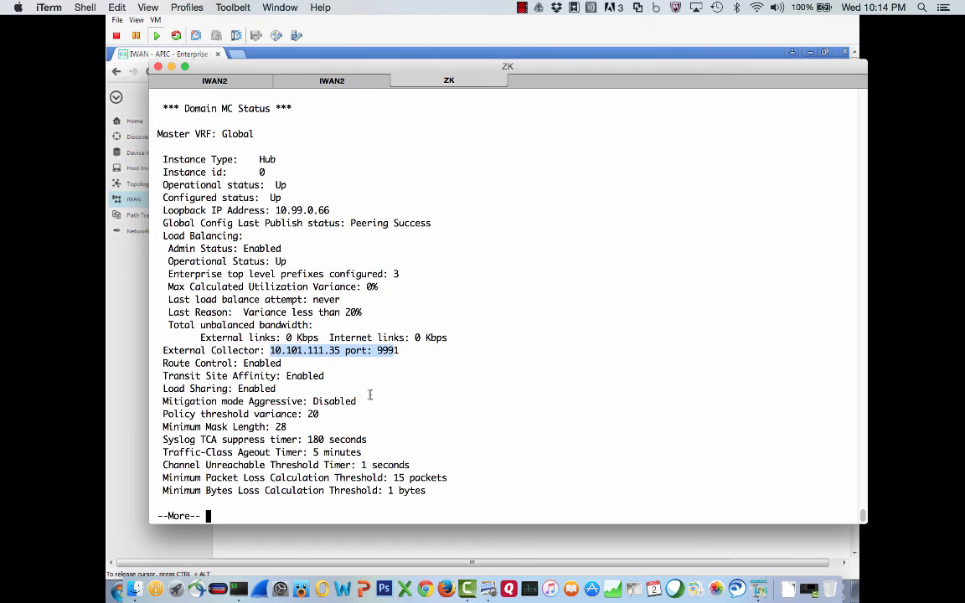
key("space")
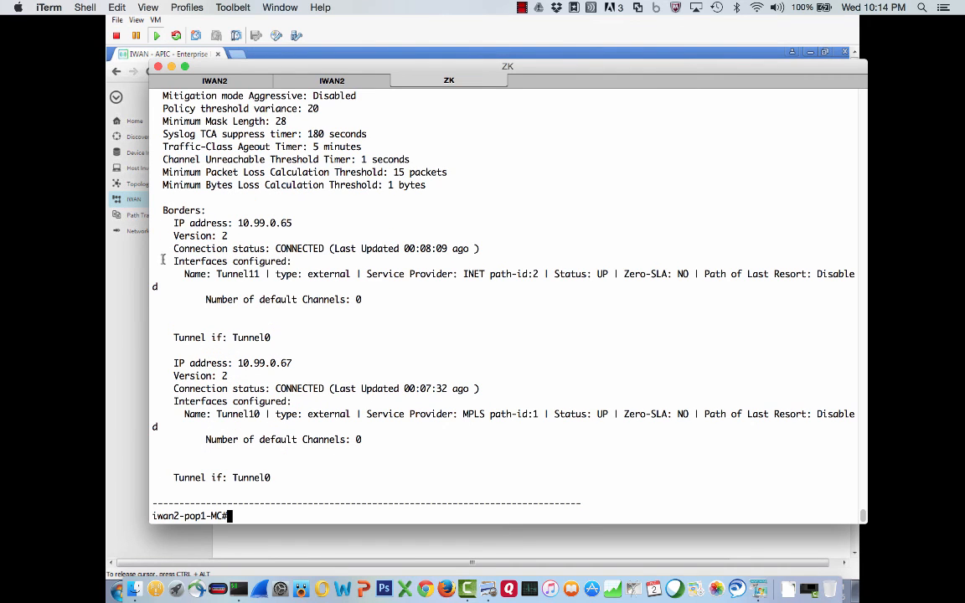
left_click_drag(132, 233, 92, 257)
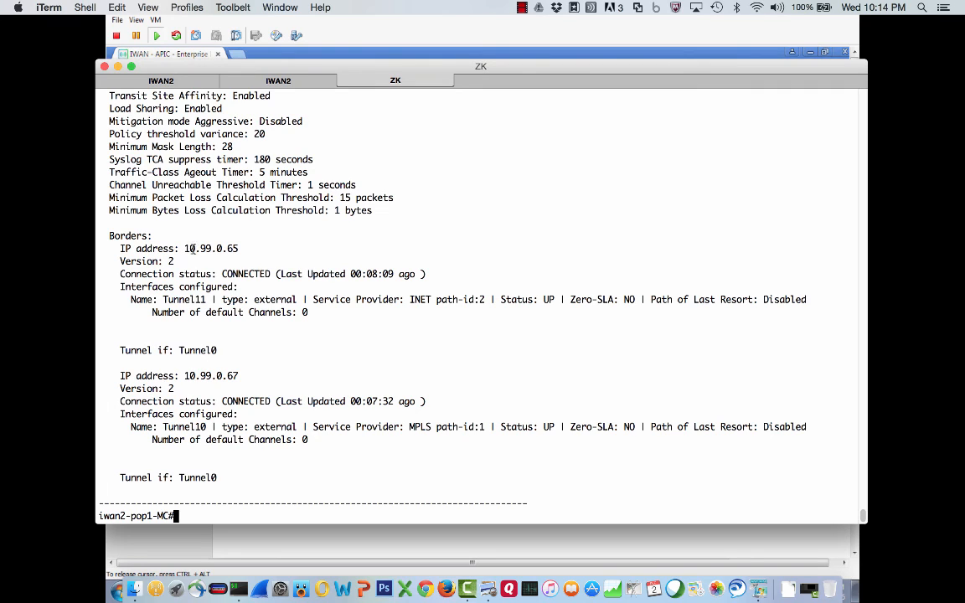
left_click_drag(184, 249, 233, 249)
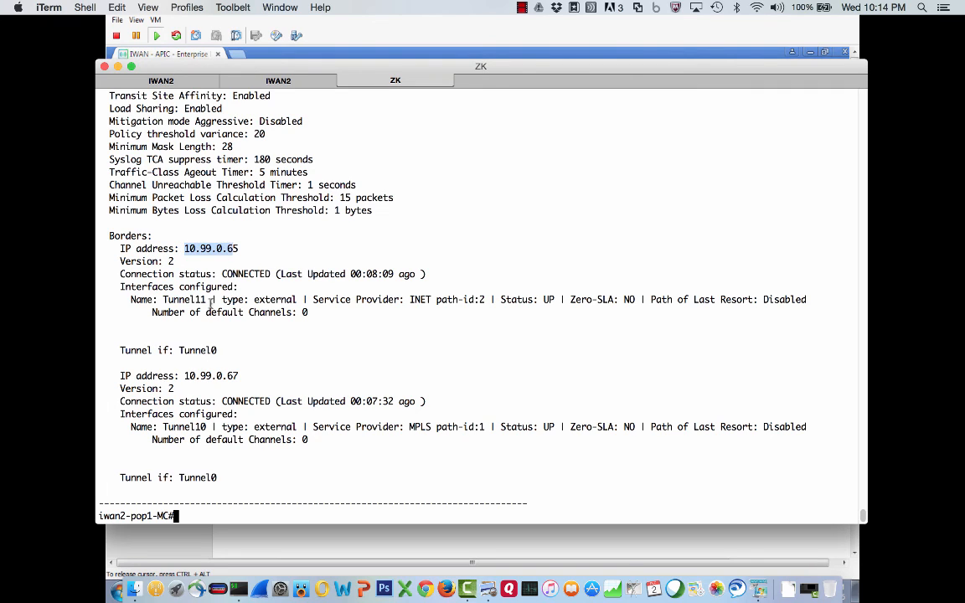
left_click_drag(206, 299, 158, 299)
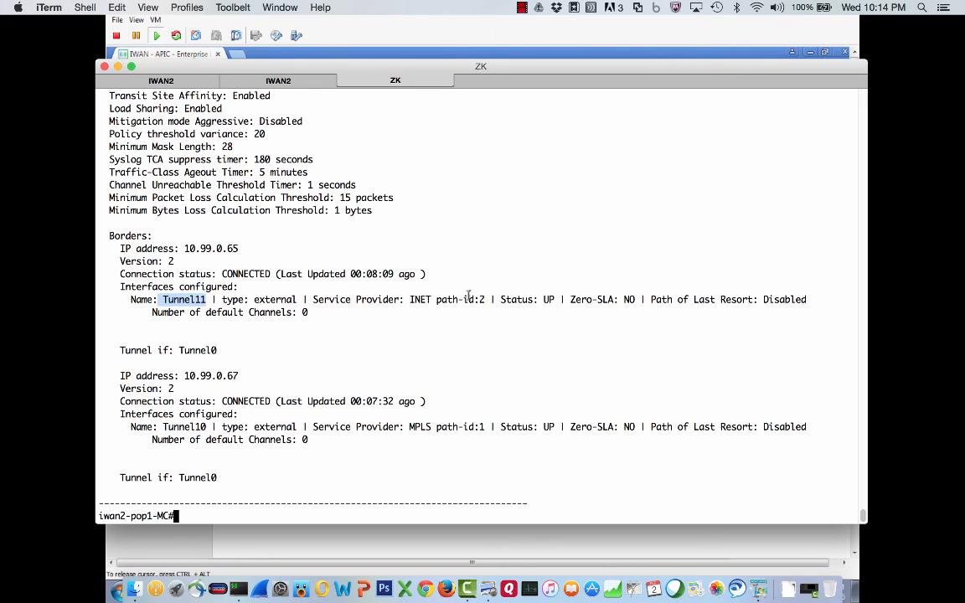
left_click_drag(407, 299, 430, 299)
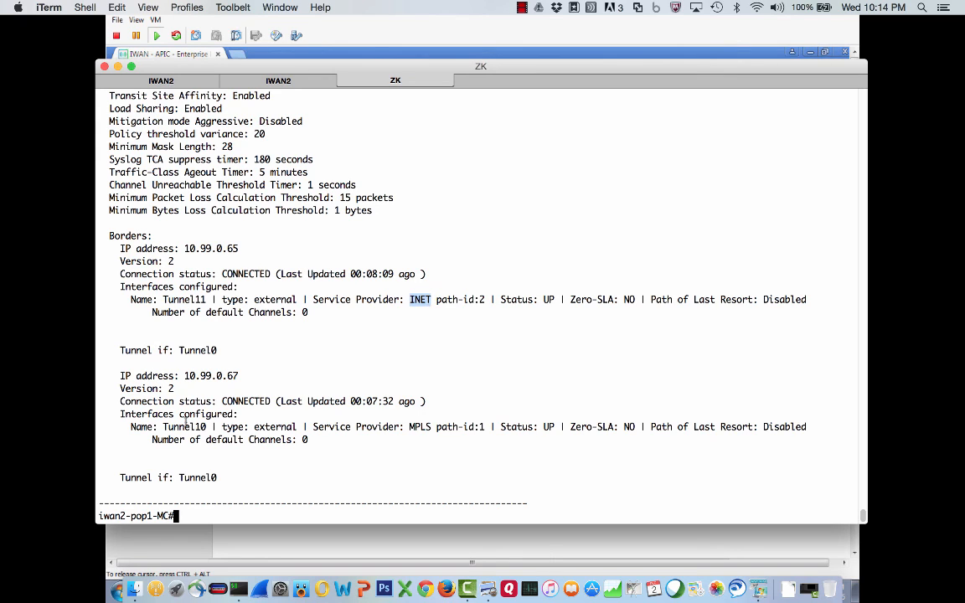
left_click_drag(161, 427, 210, 426)
left_click_drag(240, 376, 183, 378)
left_click(242, 439)
- Try to show the domain ONE exits on the MC router
type("sh domain ONE master status")
key("BackSpace")
key("BackSpace")
key("BackSpace")
key("BackSpace")
key("BackSpace")
key("BackSpace")
key("BackSpace")
key("BackSpace")
key("BackSpace")
key("BackSpace")
key("BackSpace")
key("BackSpace")
key("BackSpace")
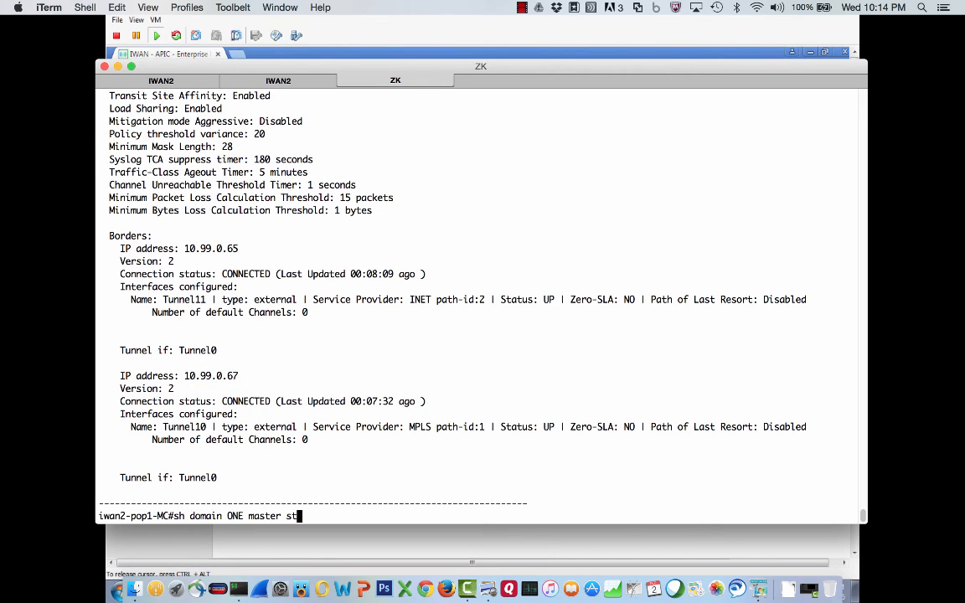
type("exits")
key("Return")
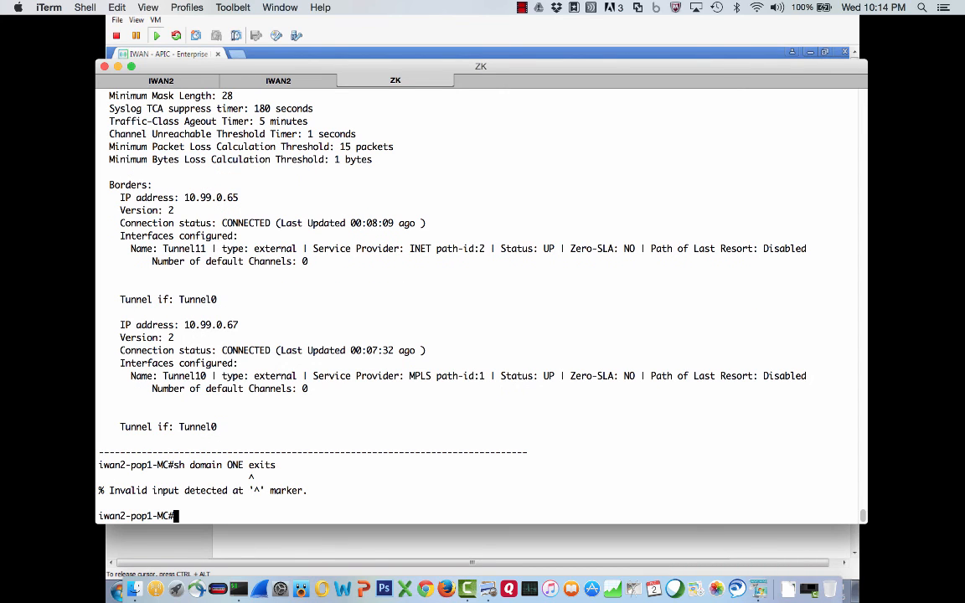
- Show the domain ONE master exits on the MC router
key("Up")
key("BackSpace")
key("BackSpace")
key("BackSpace")
key("BackSpace")
key("BackSpace")
type("master ex")
key("Tab")
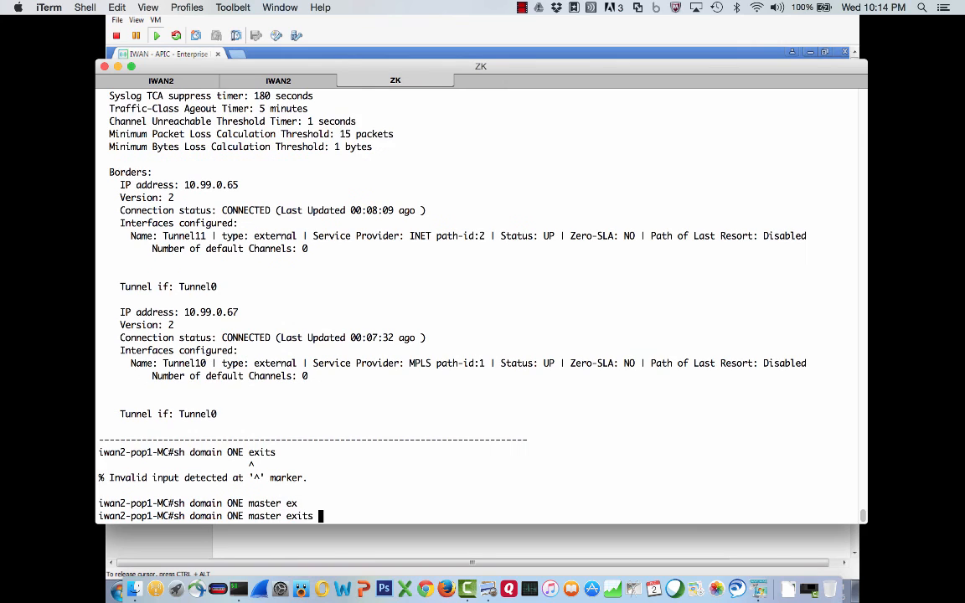
key("Return")
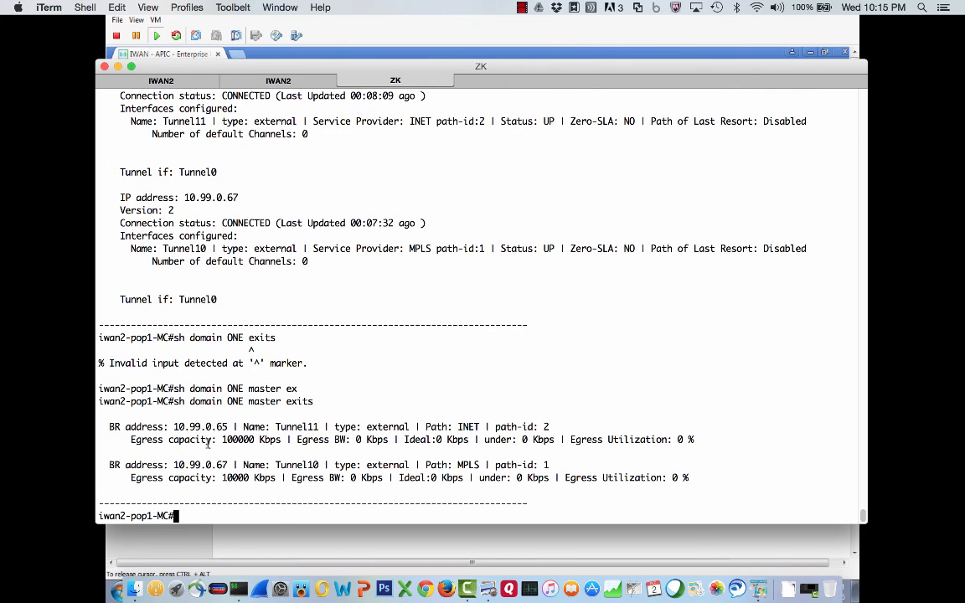
- Examine the master exits output, highlighting each exit's path and egress utilization fields
left_click_drag(428, 463, 479, 465)
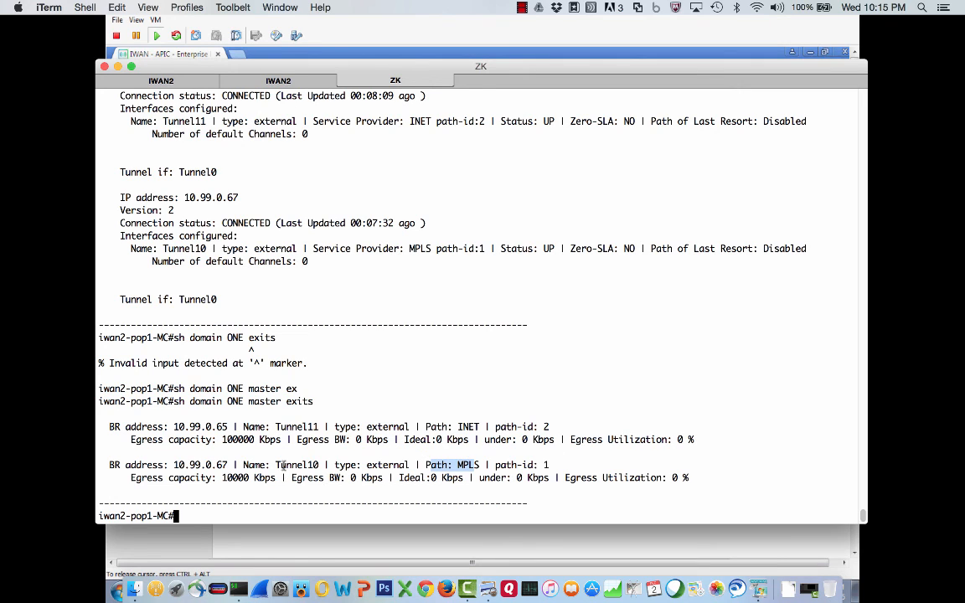
double_click(461, 426)
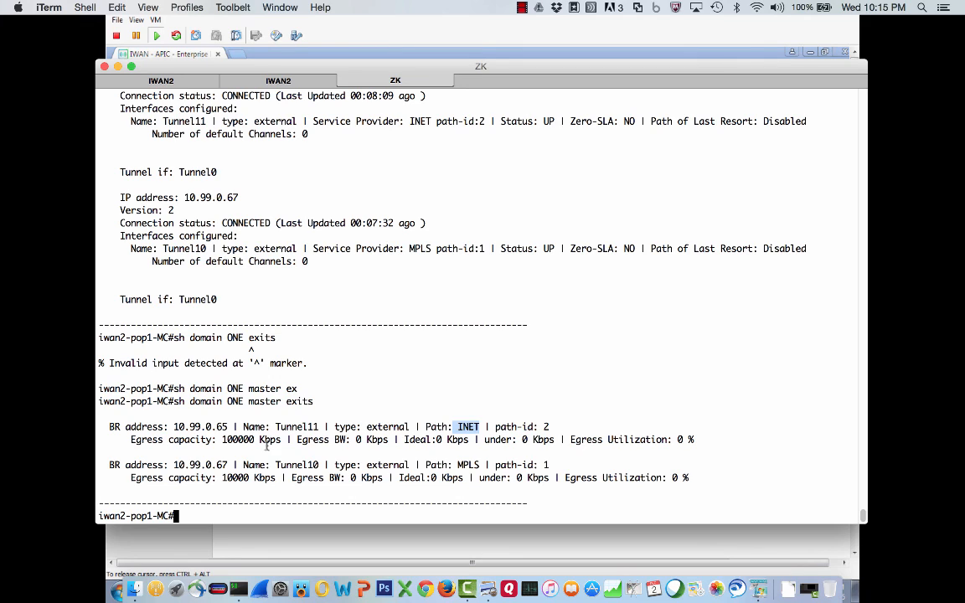
left_click_drag(566, 477, 675, 478)
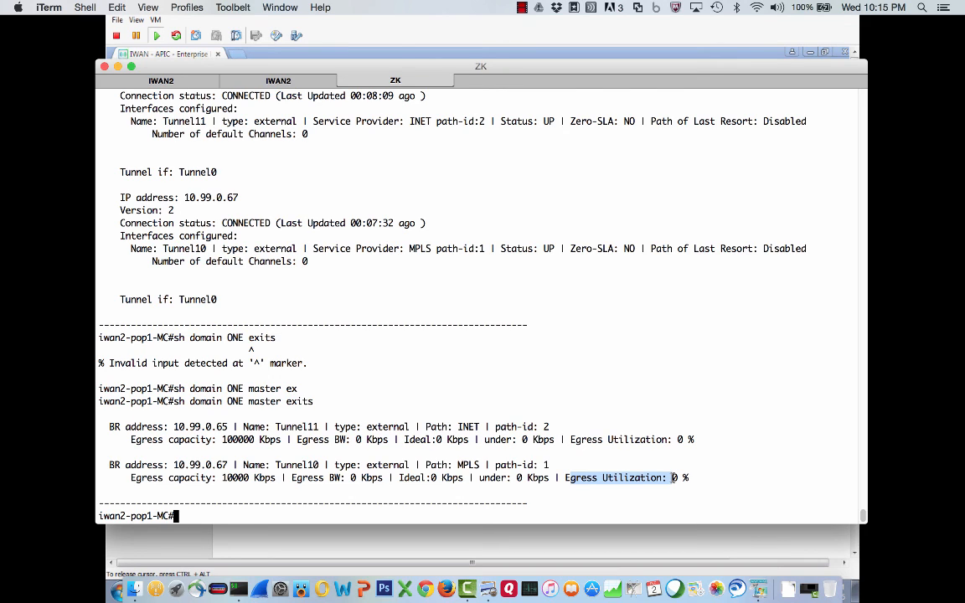
- Switch to APIC-EM and open the IWAN application policy definitions for the business critical, scavenger and default categories
key("super+Tab")
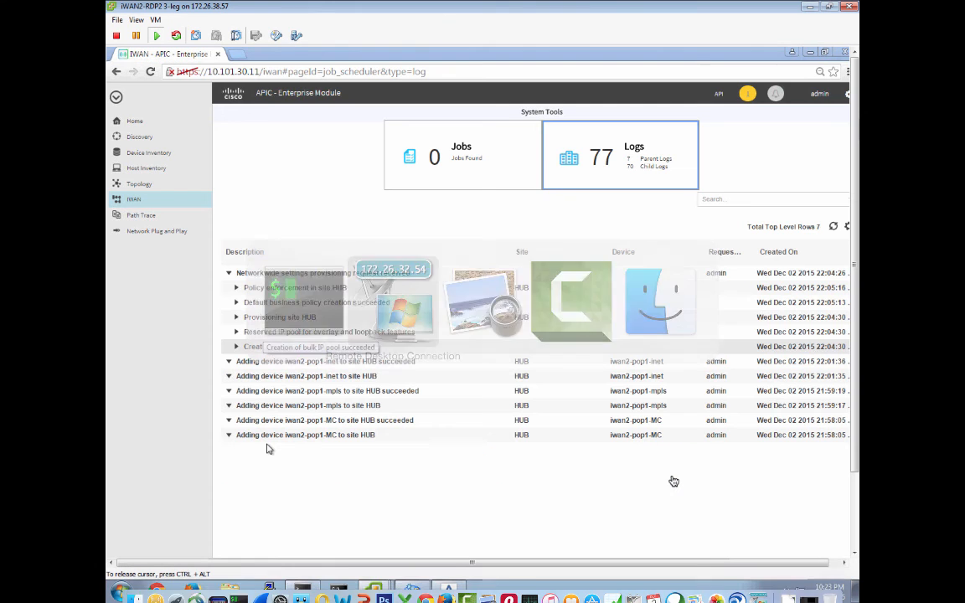
left_click(131, 201)
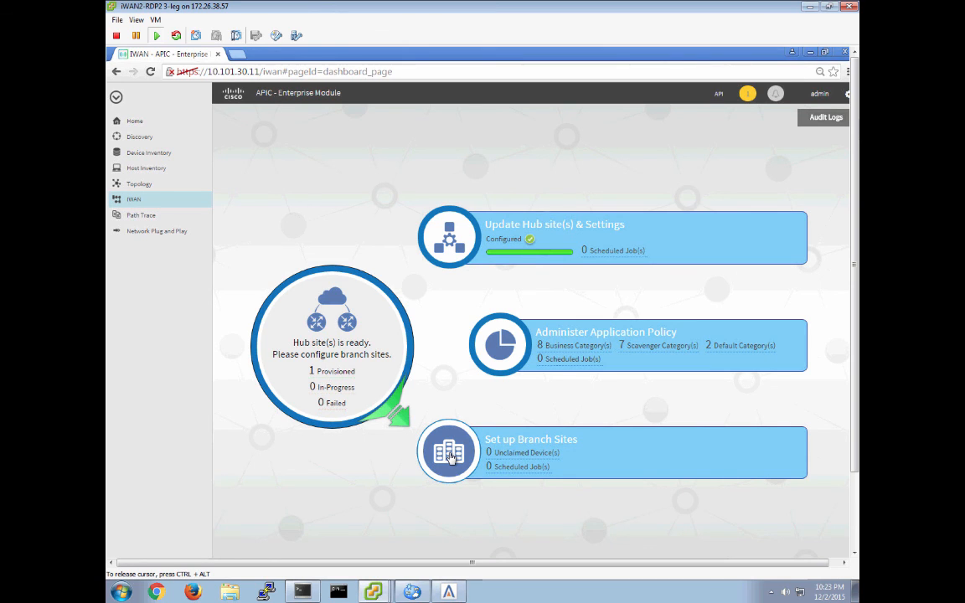
left_click(503, 345)
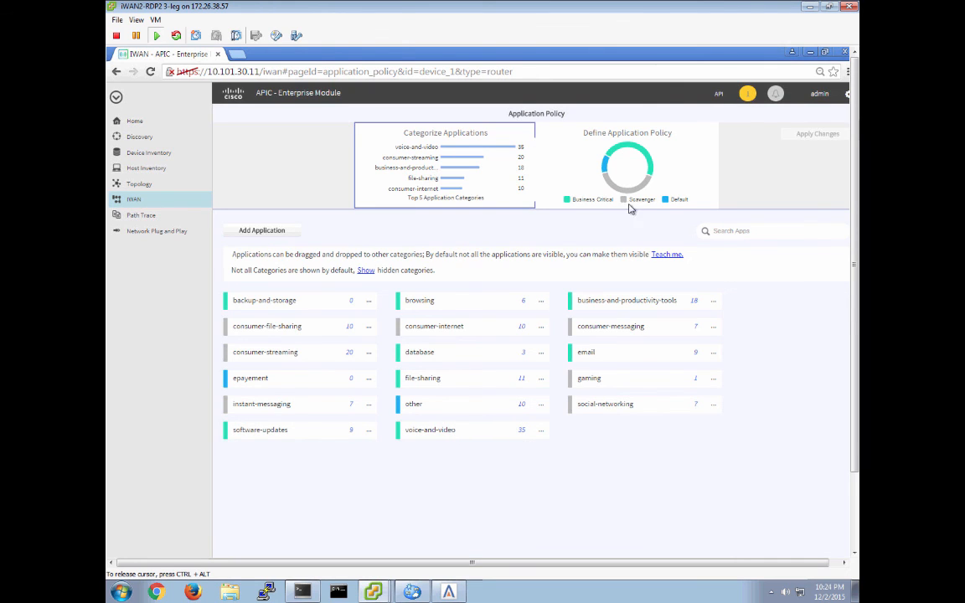
left_click(646, 157)
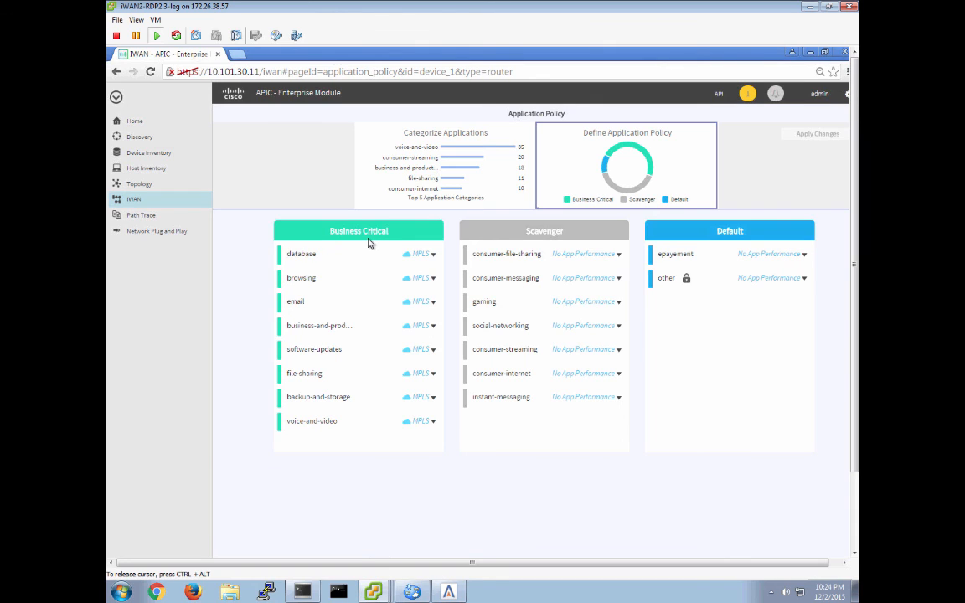
- Inspect the path preference settings of voice-and-video and instant-messaging, closing each without saving
left_click(434, 423)
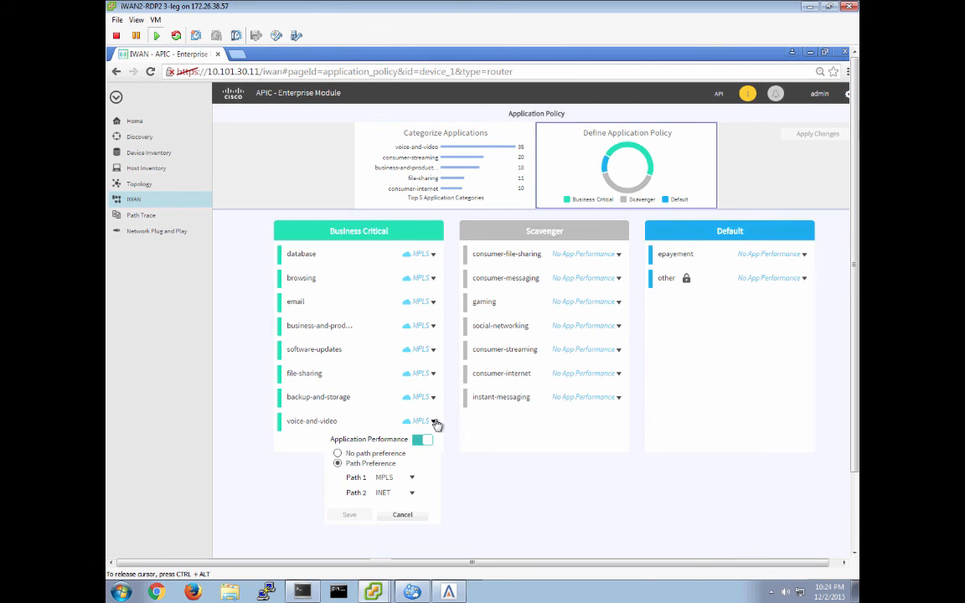
left_click(400, 514)
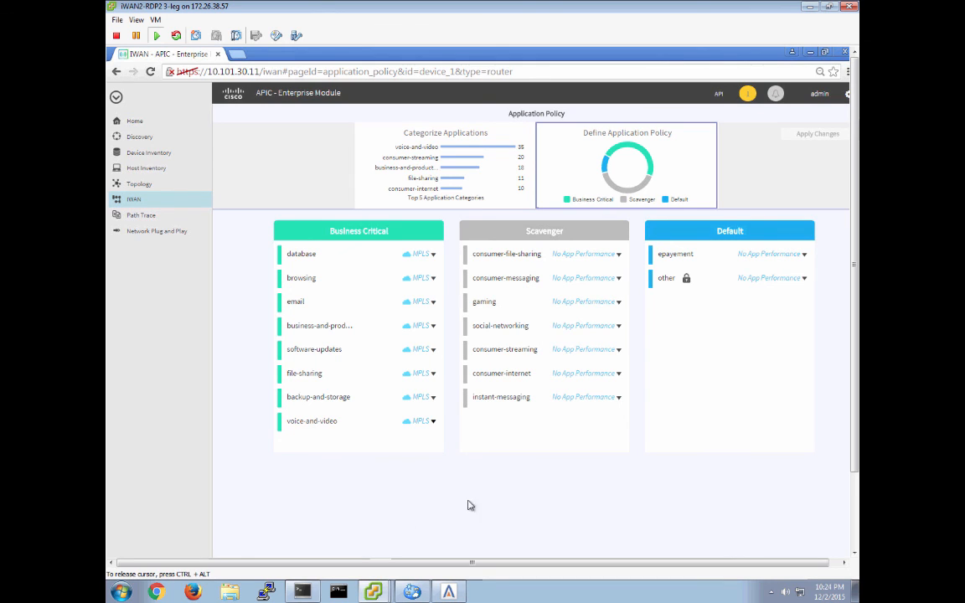
left_click(584, 398)
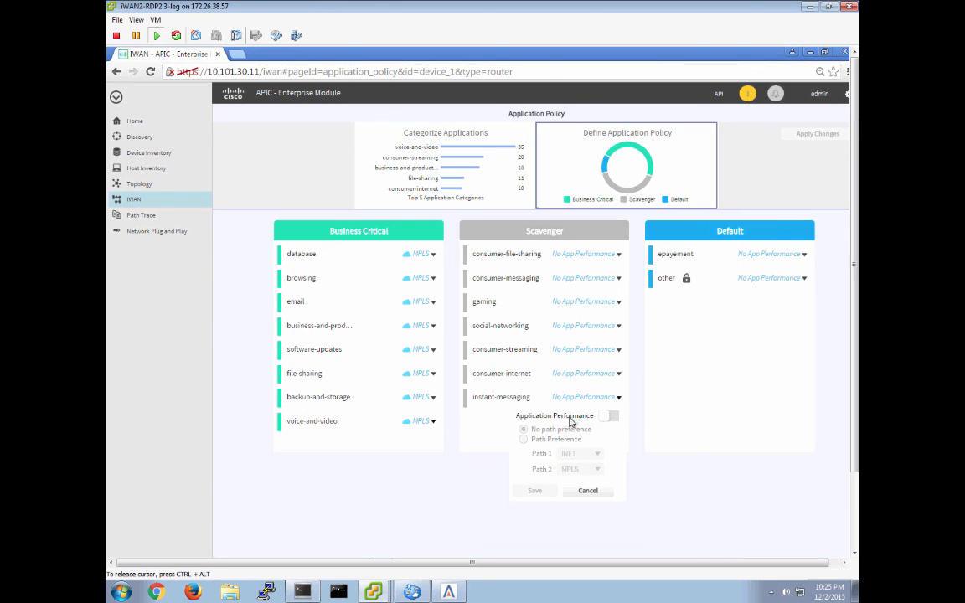
left_click(425, 426)
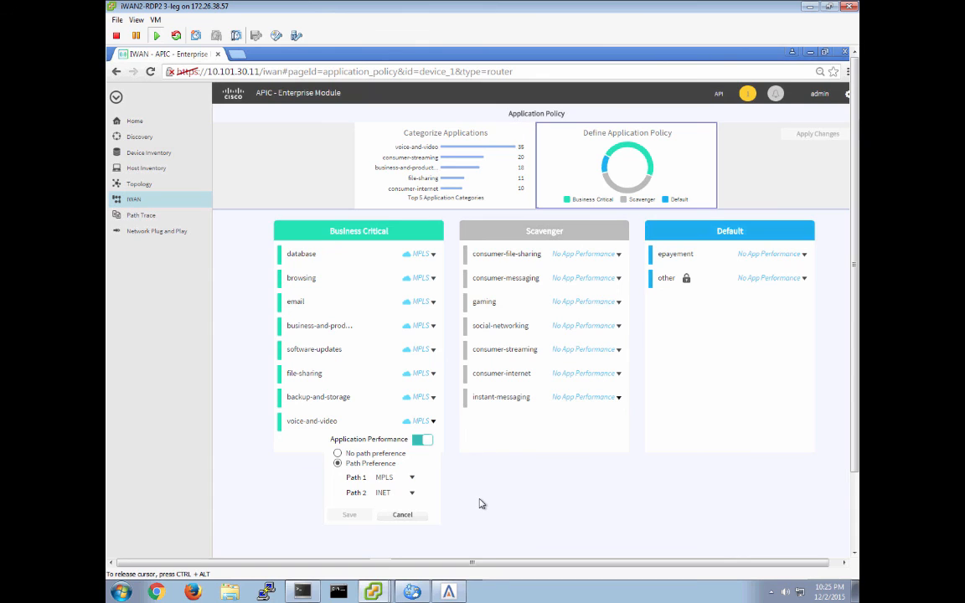
left_click(402, 515)
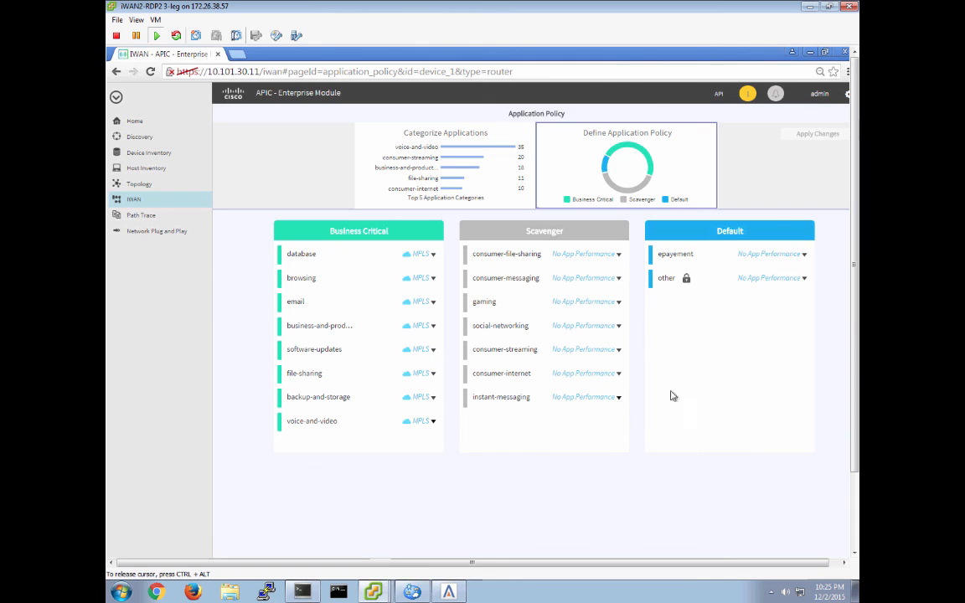
- Return to the IWAN dashboard and switch back to the terminal session
left_click(134, 202)
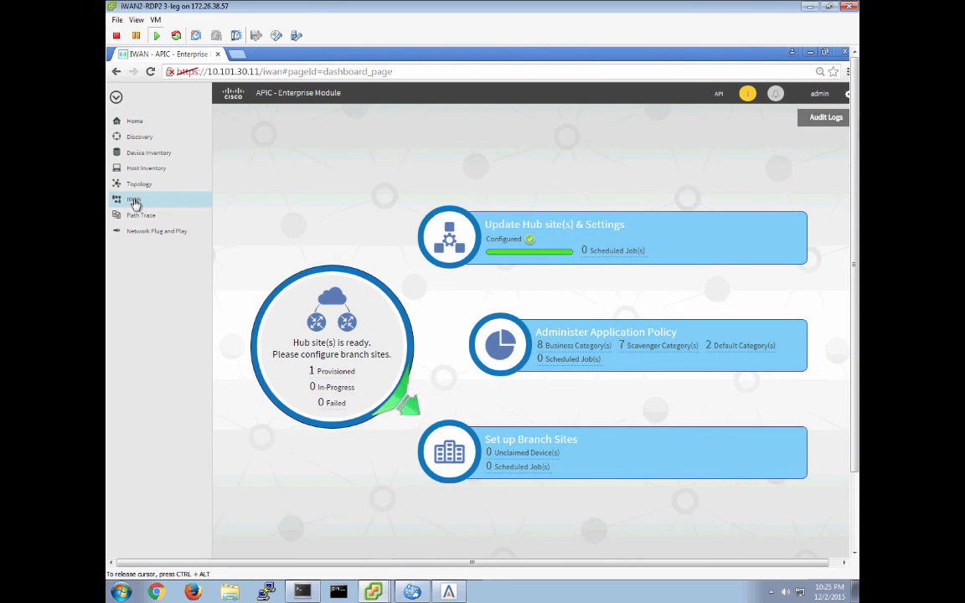
key("super+Tab")
key("super+Tab")
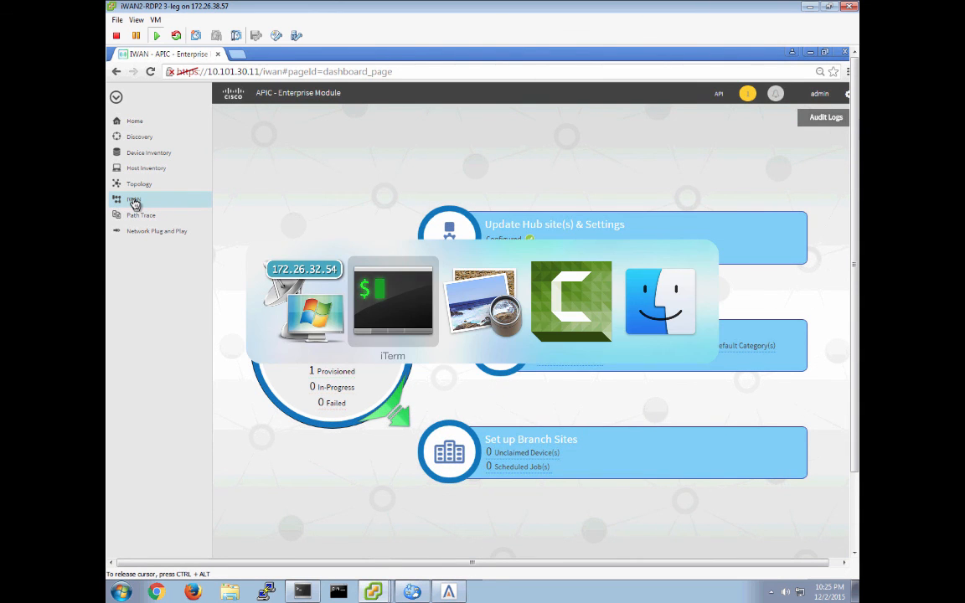